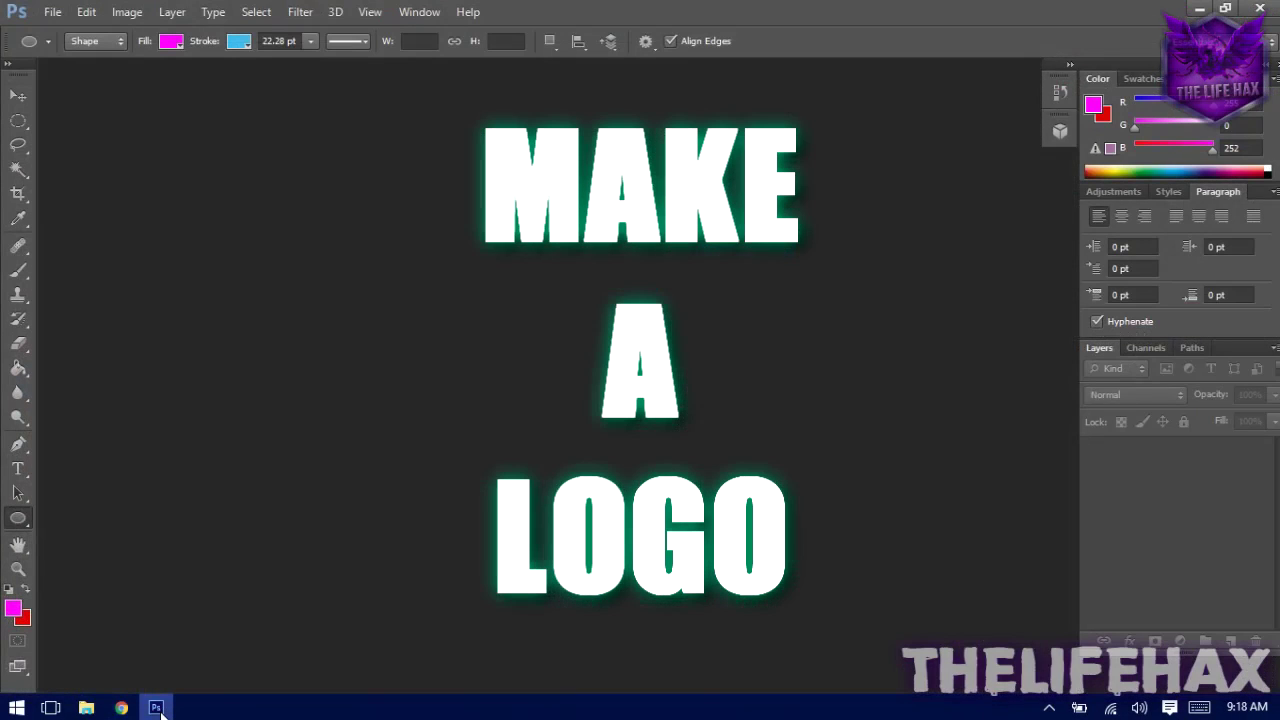
- Switch to the browser and review the YouTube results for "how to edit photo without photoshop" and the Xorionic channel page
click(157, 708)
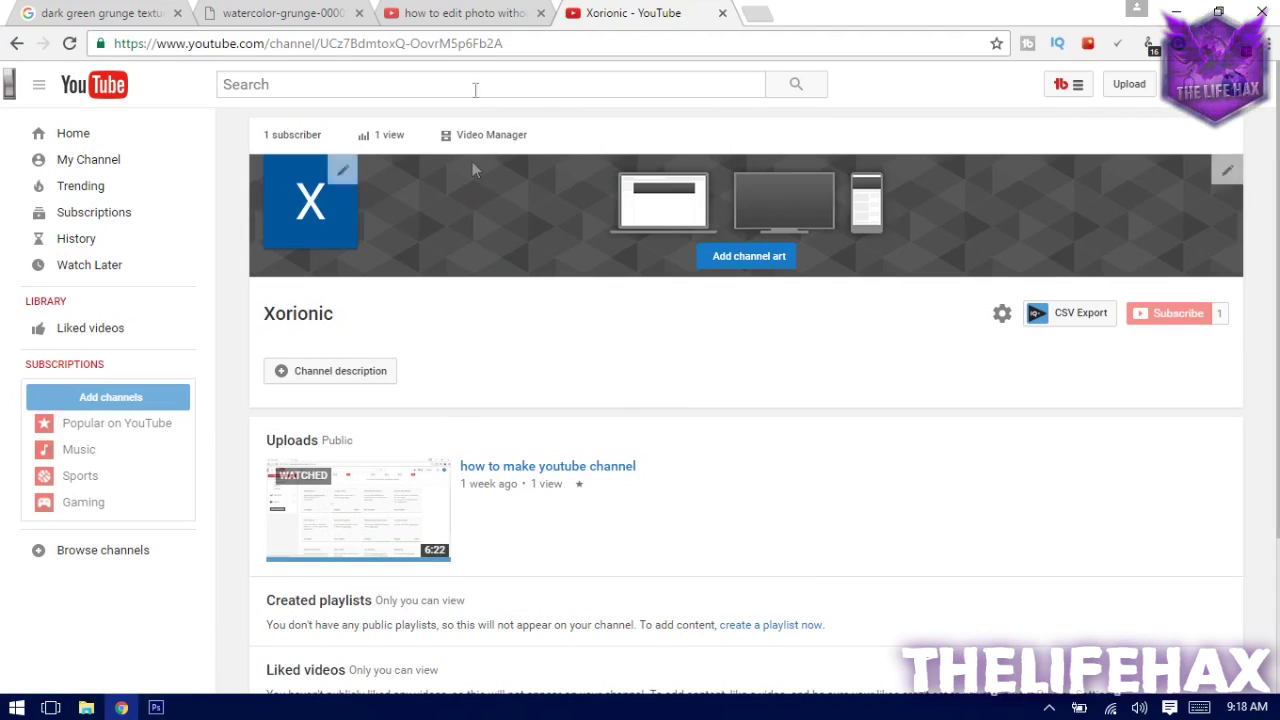
click(463, 12)
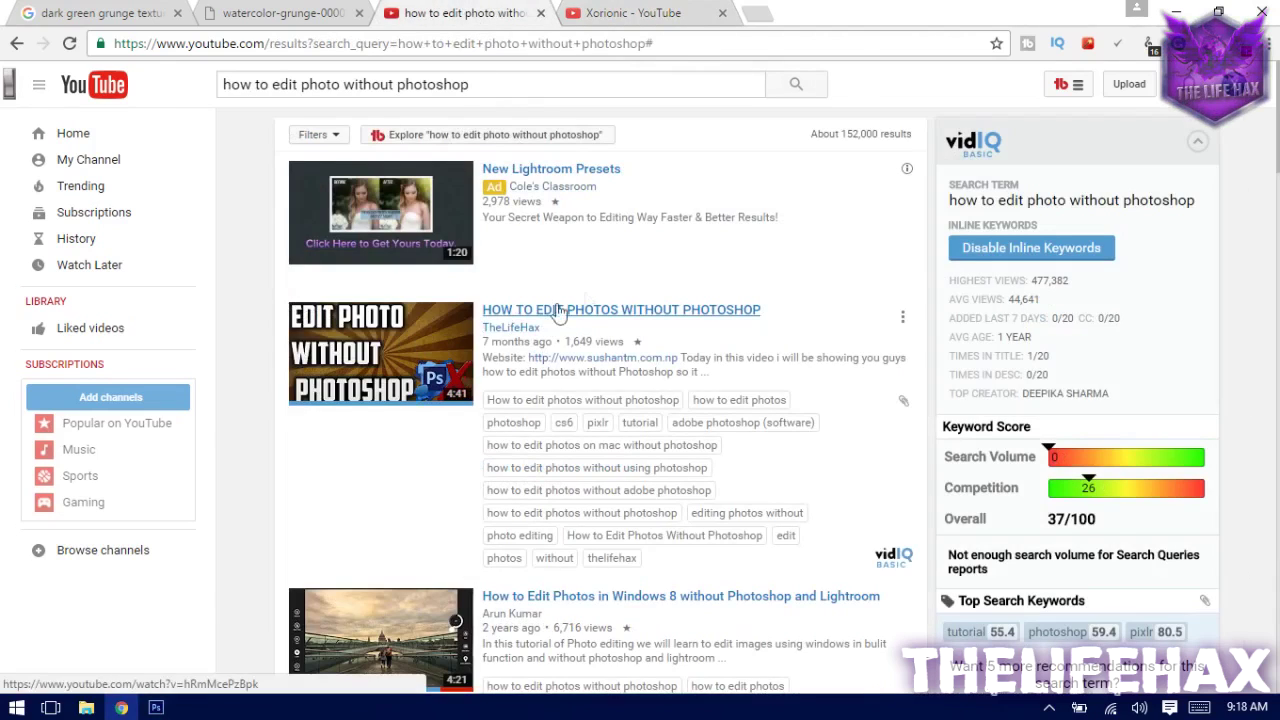
drag(496, 87, 183, 97)
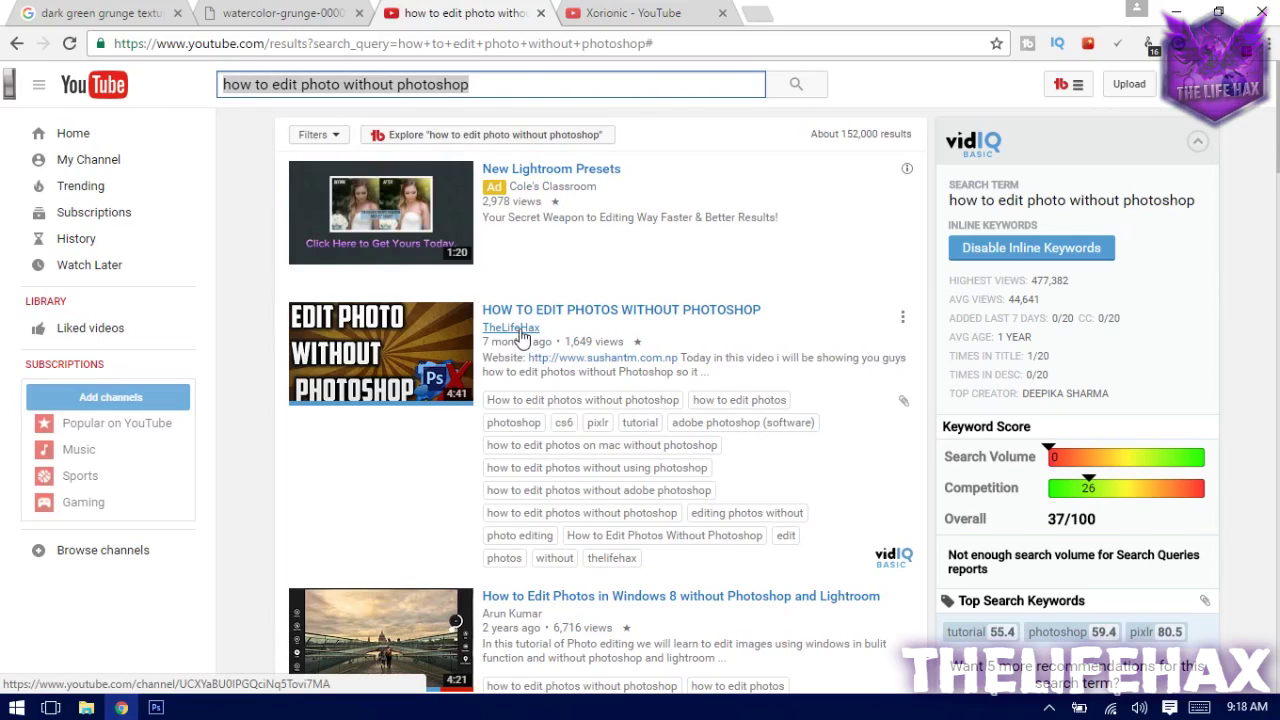
key(ctrl+Tab)
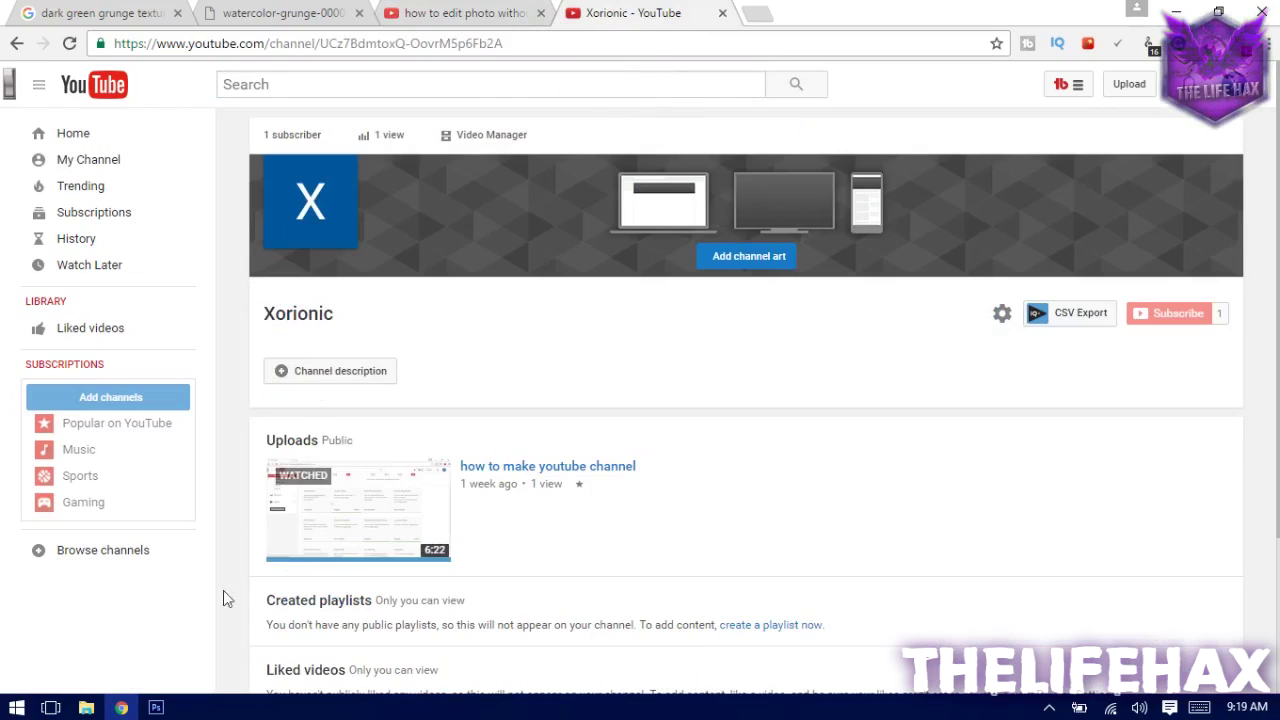
click(155, 707)
click(155, 707)
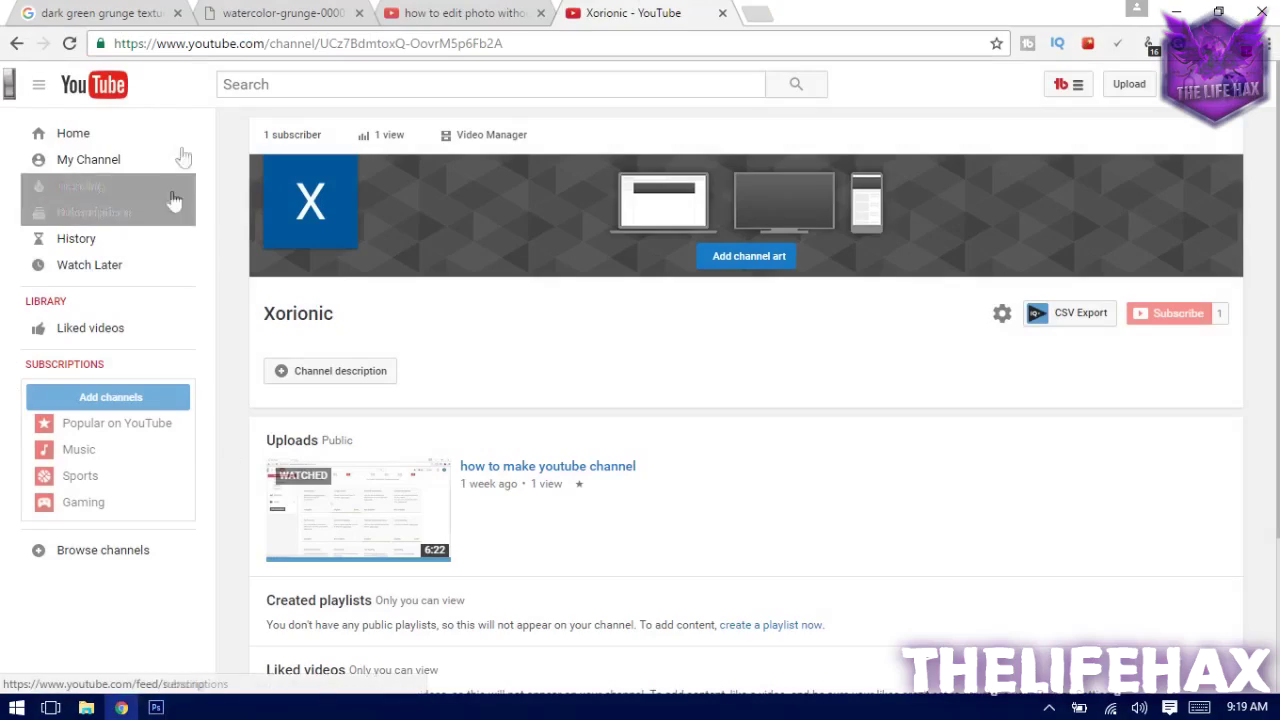
- Examine the "dark green grunge texture" image results and the preview of the faded-green watercolor grunge background
click(117, 10)
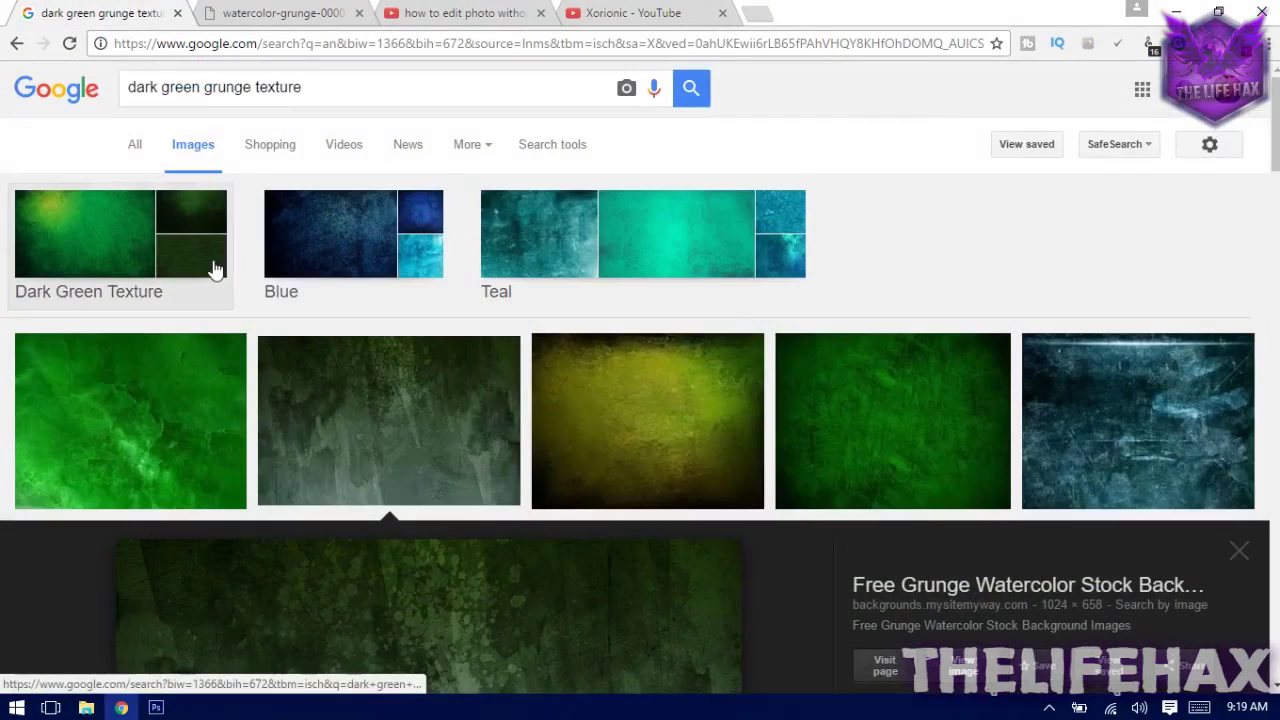
click(278, 12)
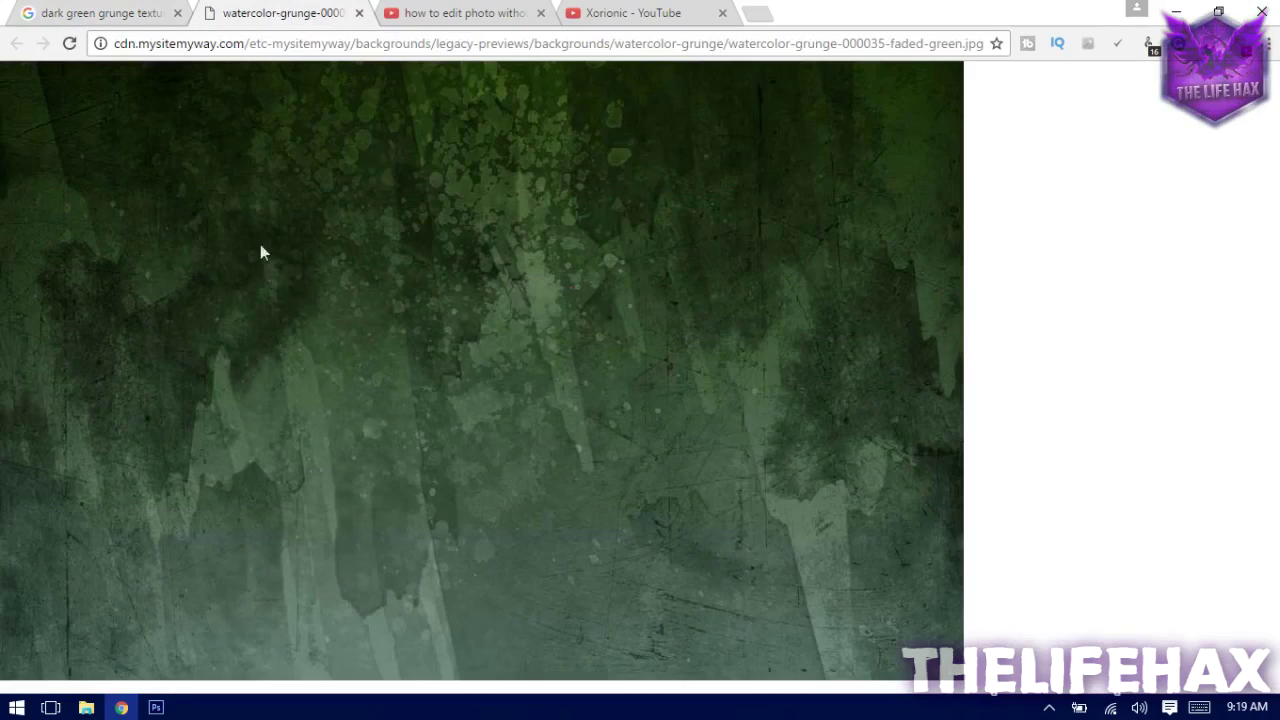
click(100, 12)
click(160, 98)
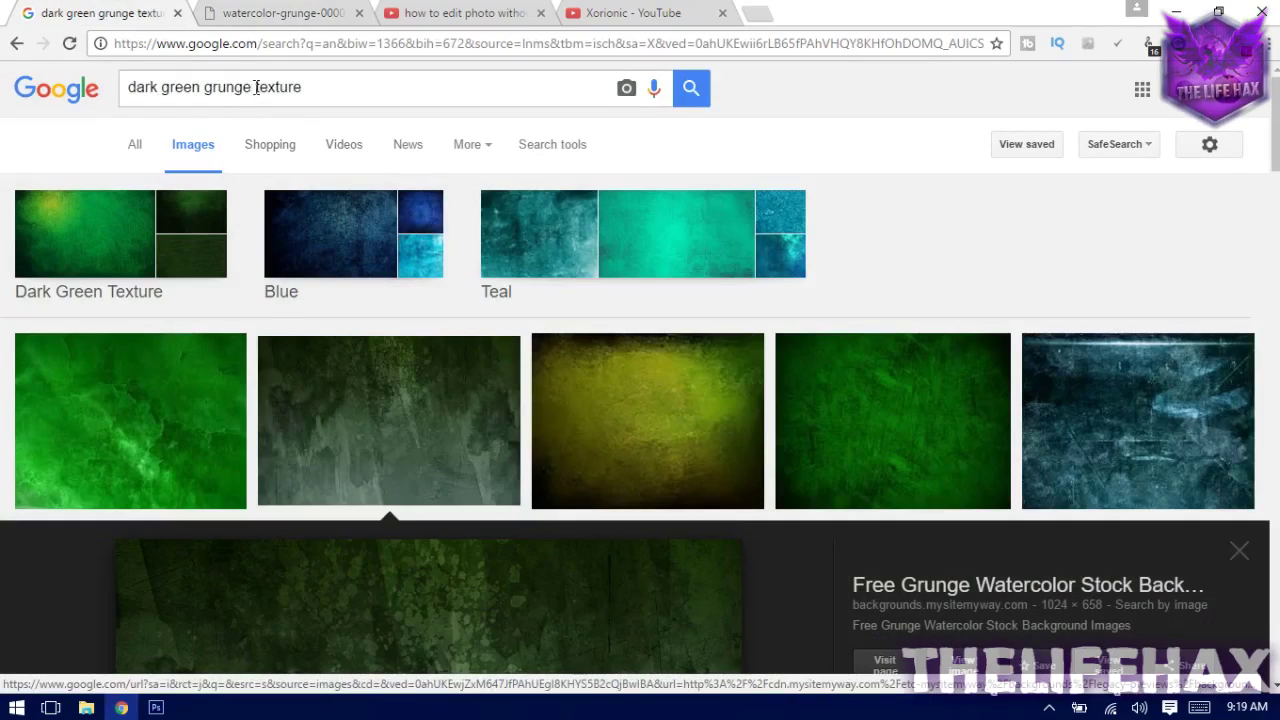
scroll(374, 340, down, 4)
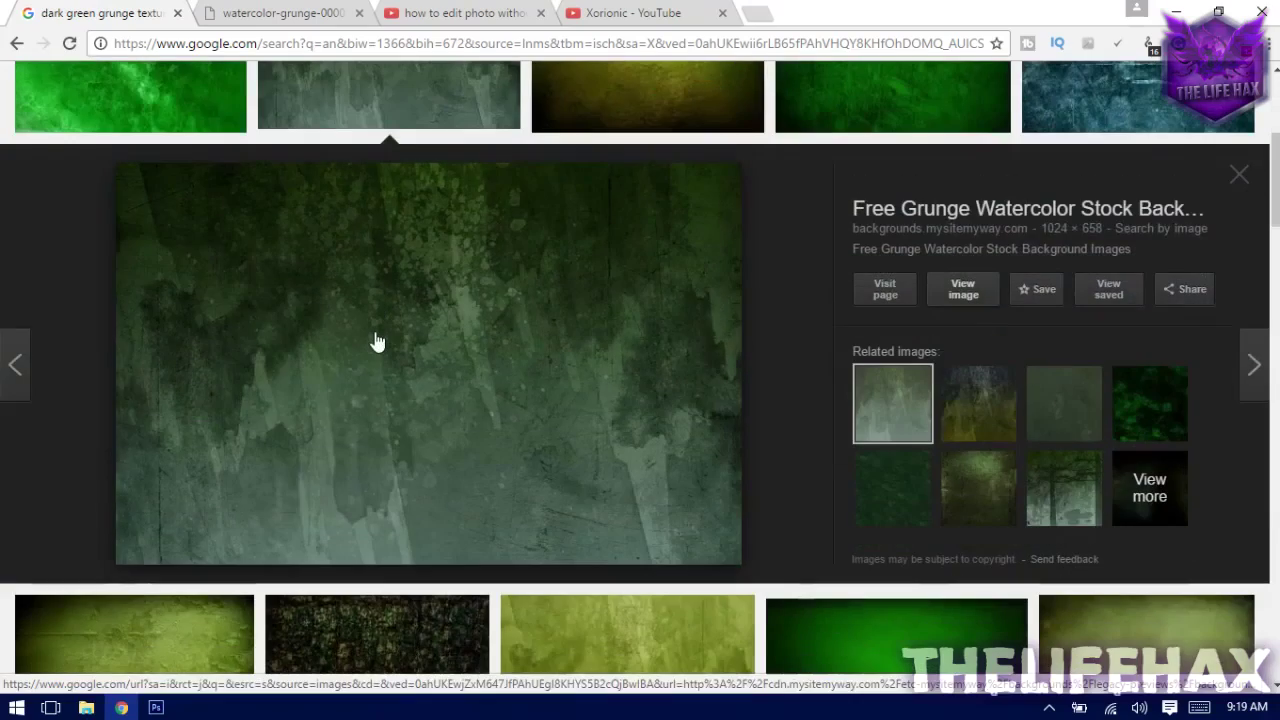
scroll(381, 342, up, 1)
scroll(397, 383, down, 3)
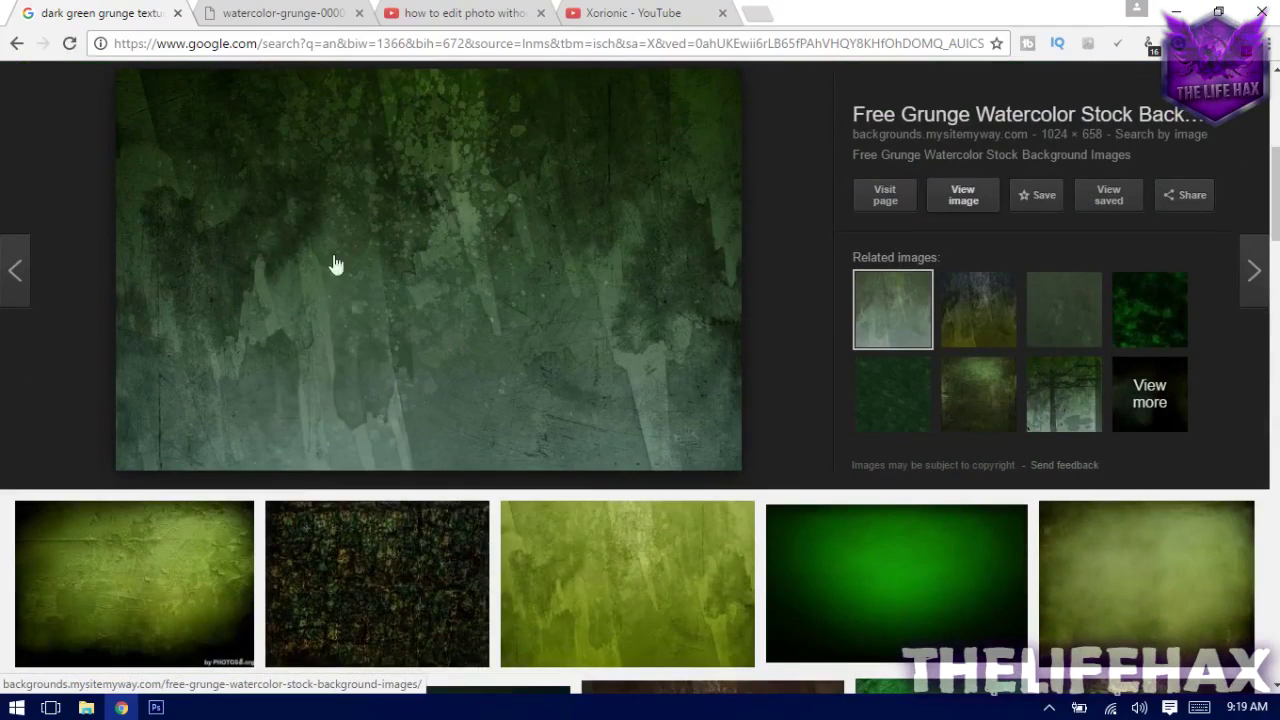
scroll(600, 340, up, 2)
- View the faded-green watercolor grunge image at full size and check the options for saving it
click(965, 389)
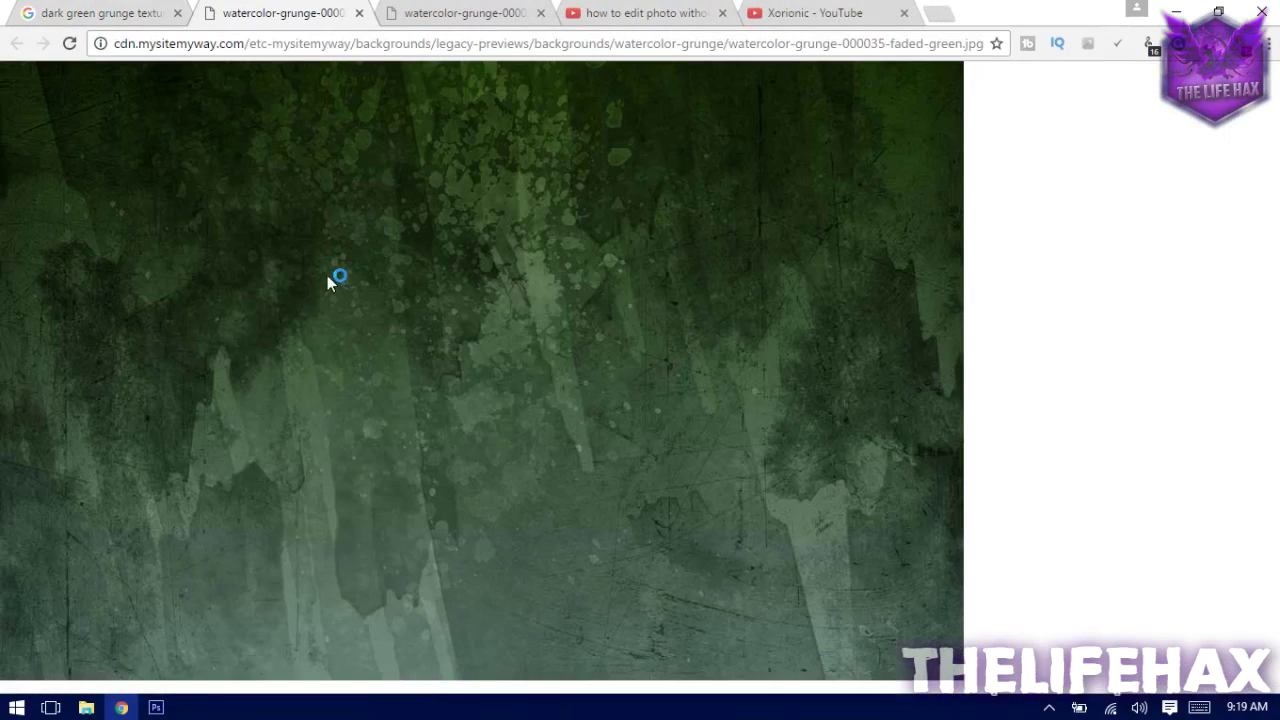
right_click(328, 275)
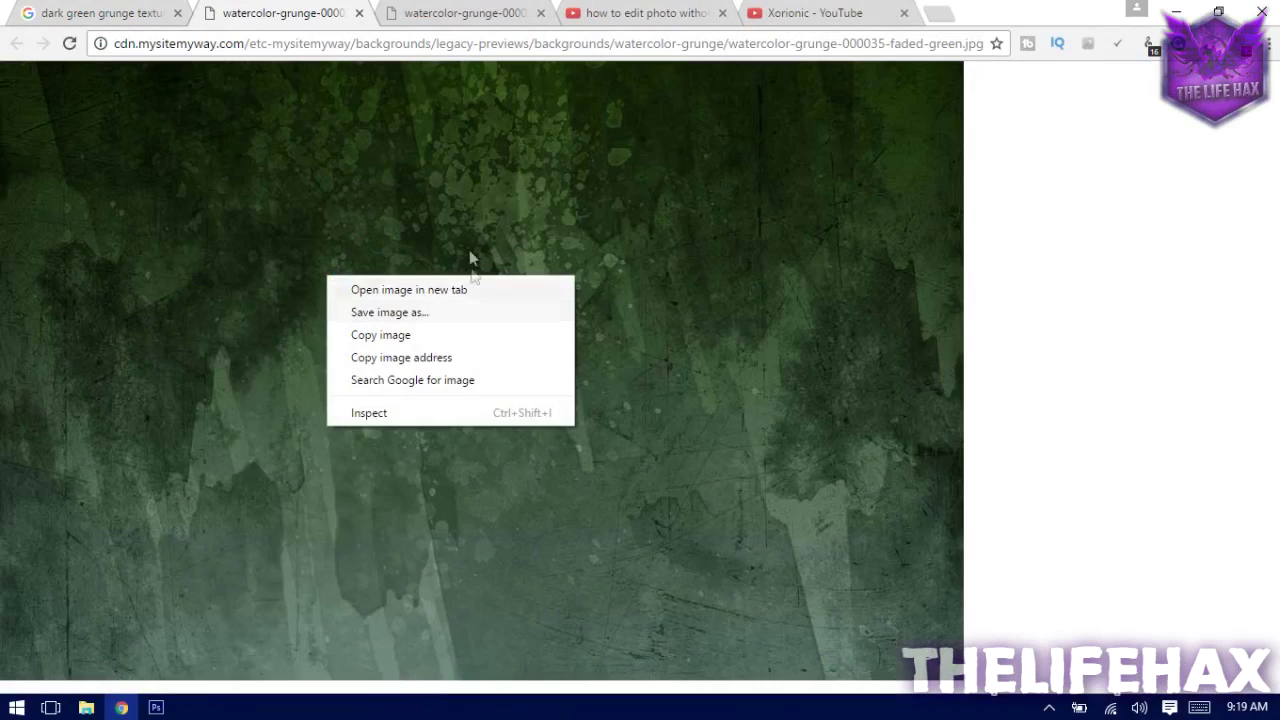
click(464, 187)
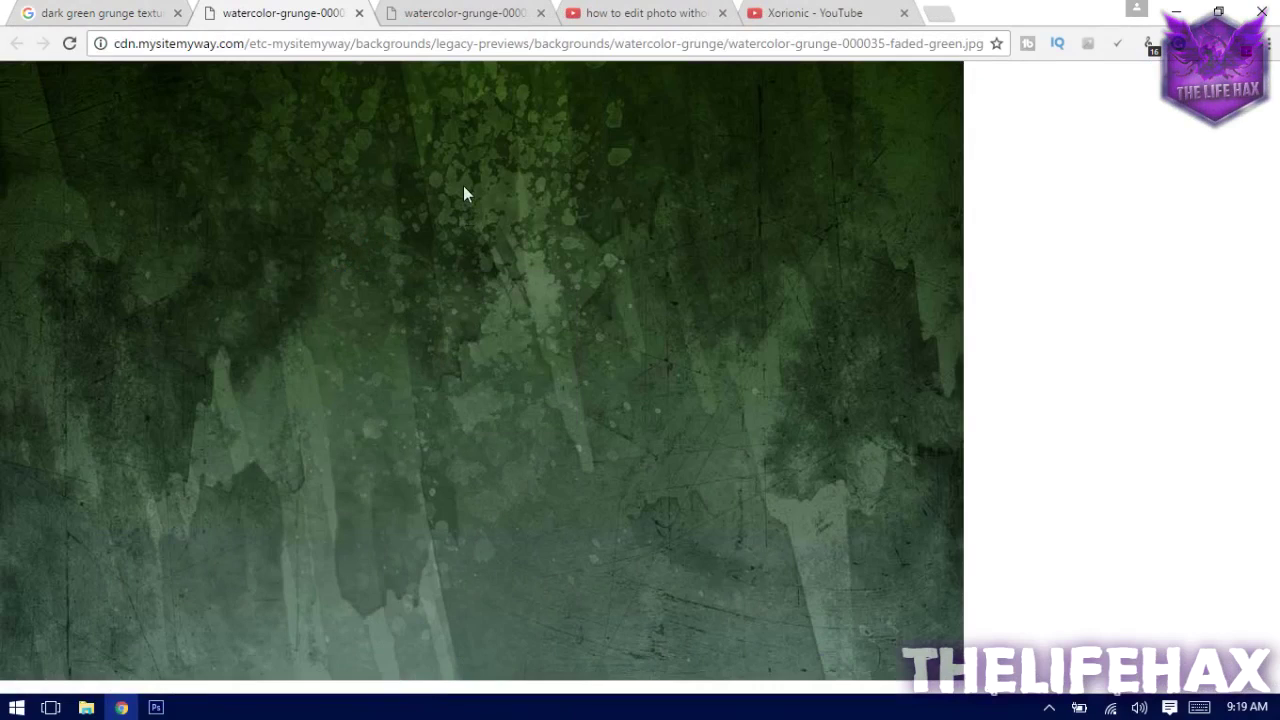
- Switch to Photoshop and create a new 800 × 800 pixel document named "logo"
click(155, 707)
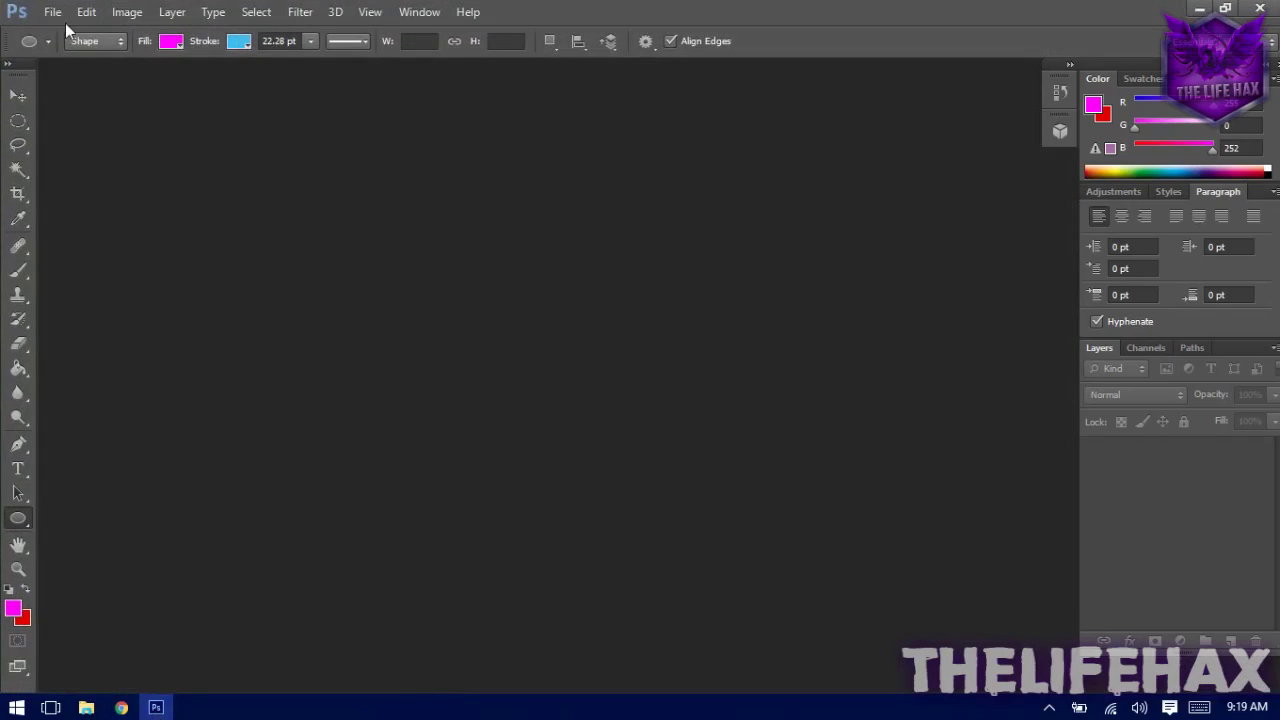
click(63, 14)
click(72, 36)
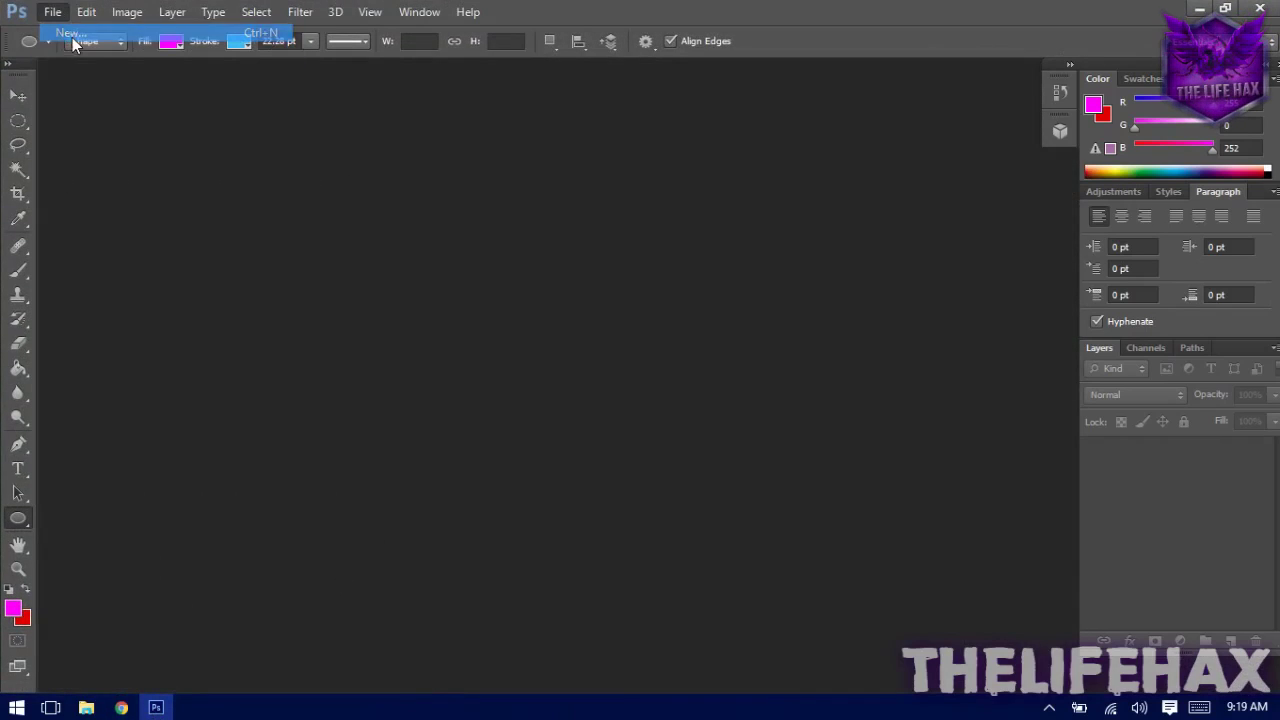
key(Tab)
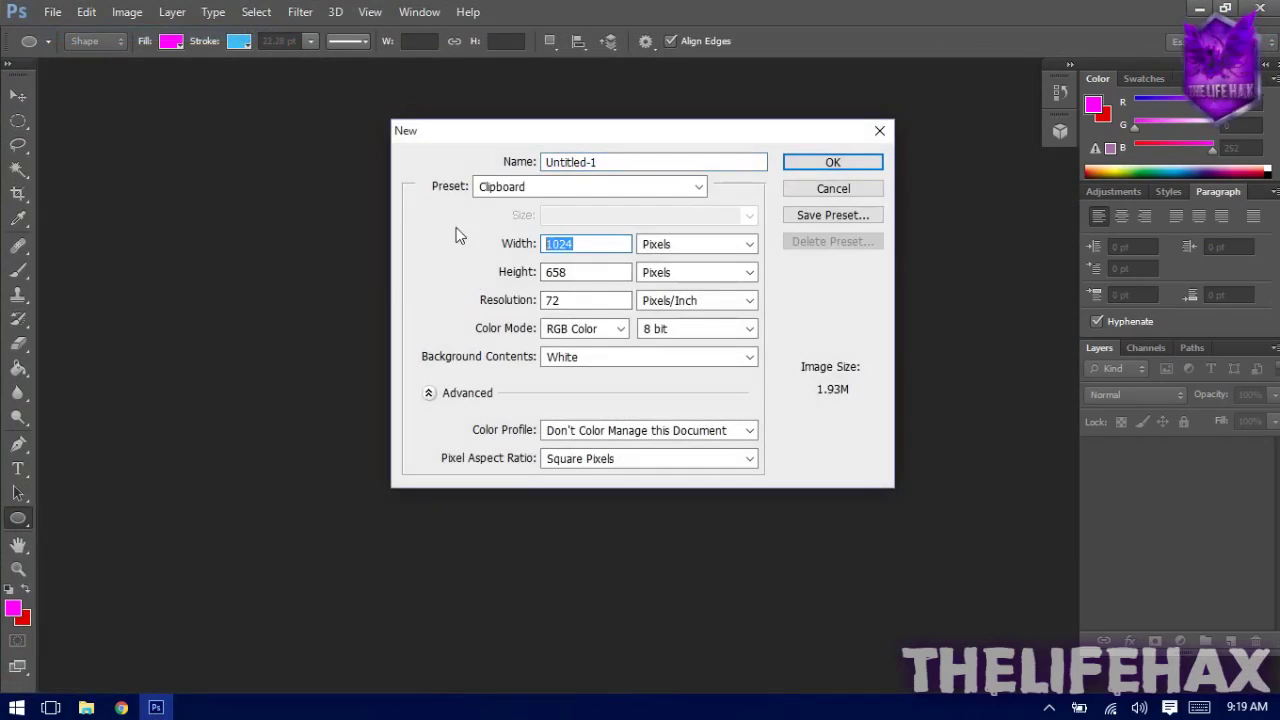
text(800)
key(Tab)
text(800)
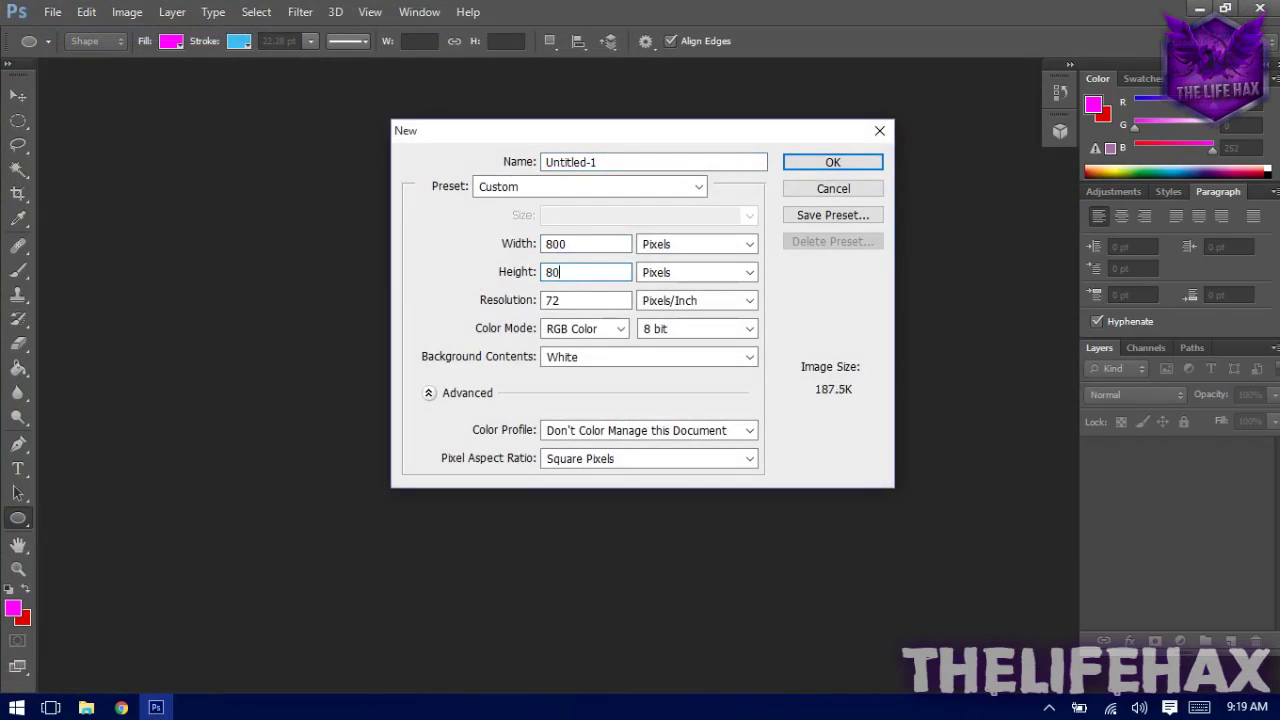
click(701, 161)
text(logo)
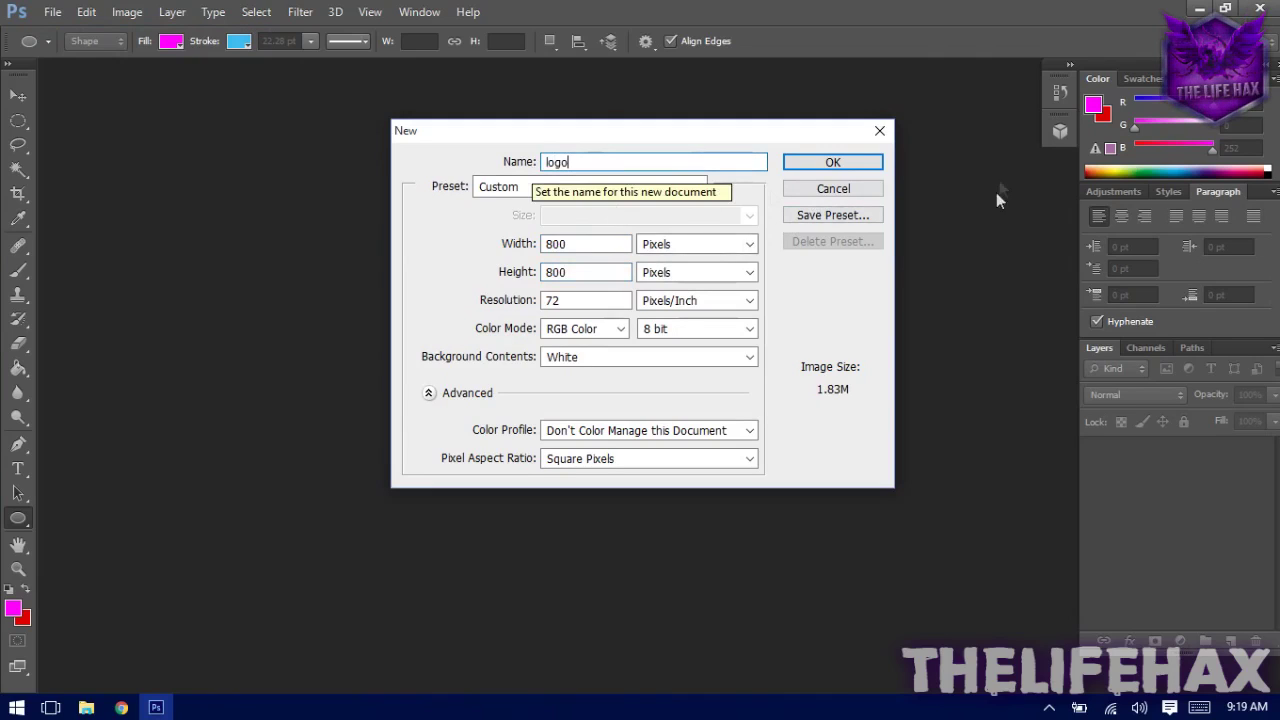
click(836, 166)
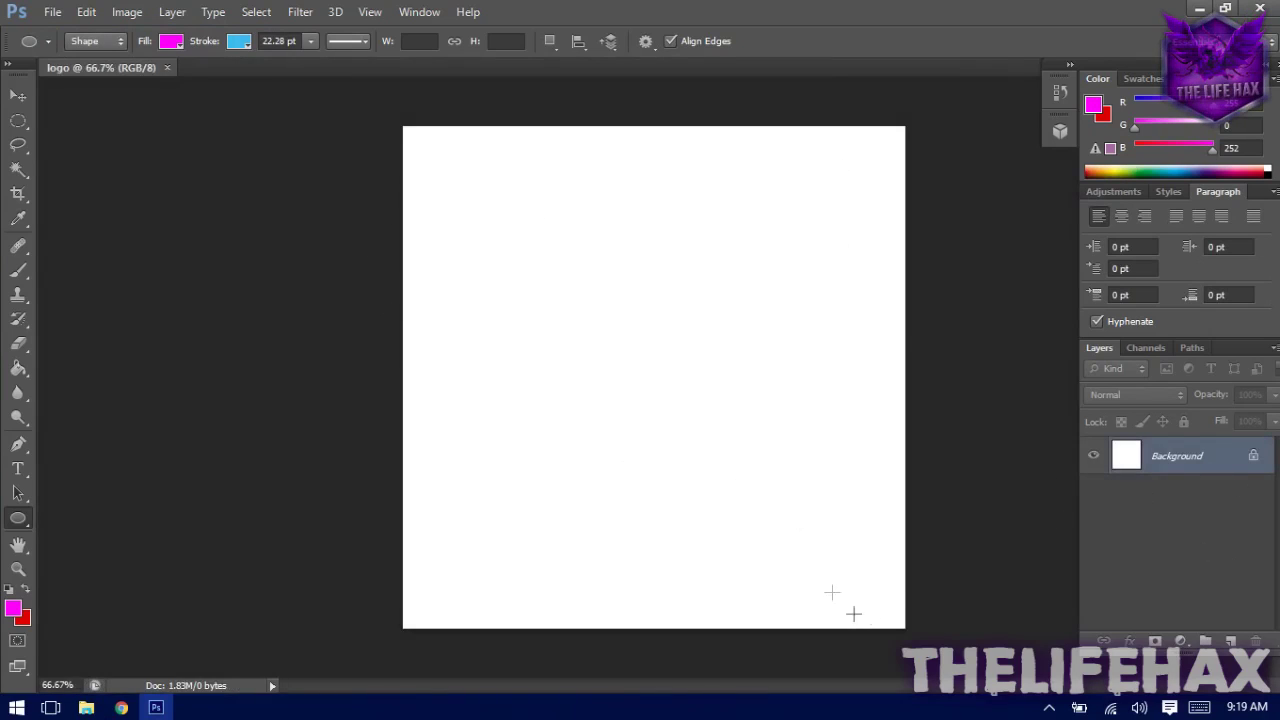
- Add a new layer to the logo document and open the watercolor-grunge-000035-faded-green image from the Desktop
click(1231, 643)
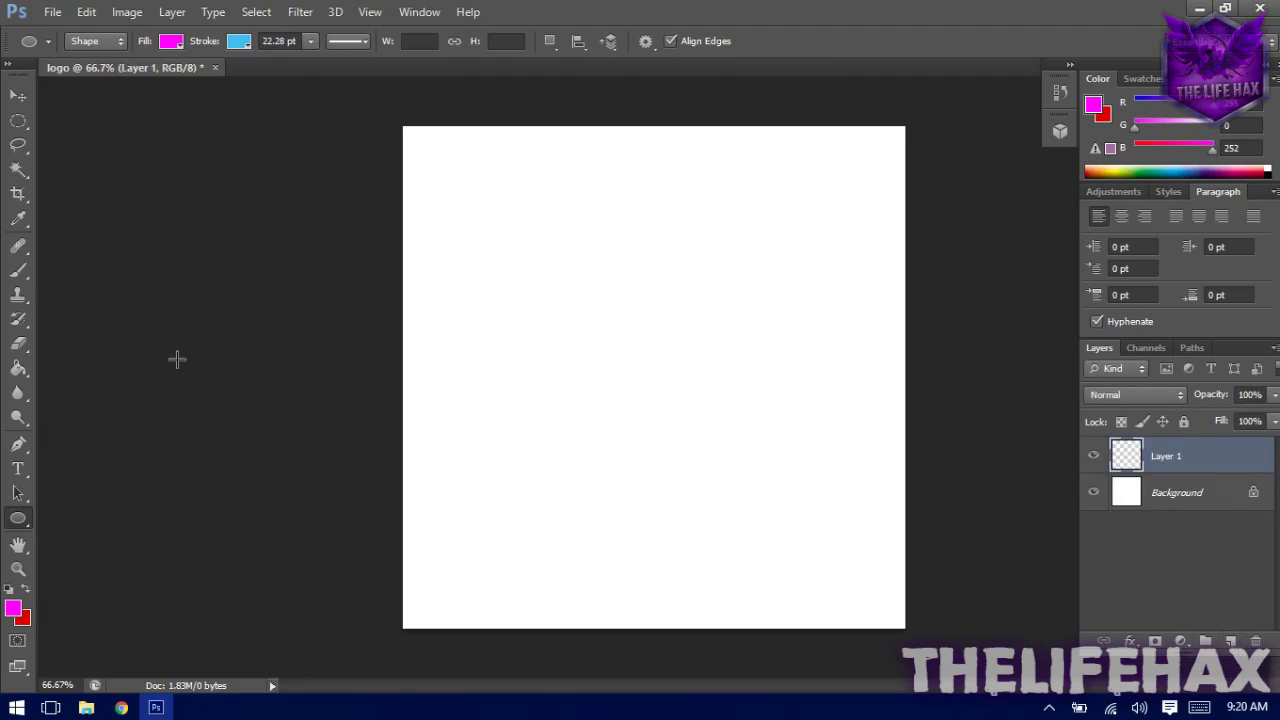
click(52, 12)
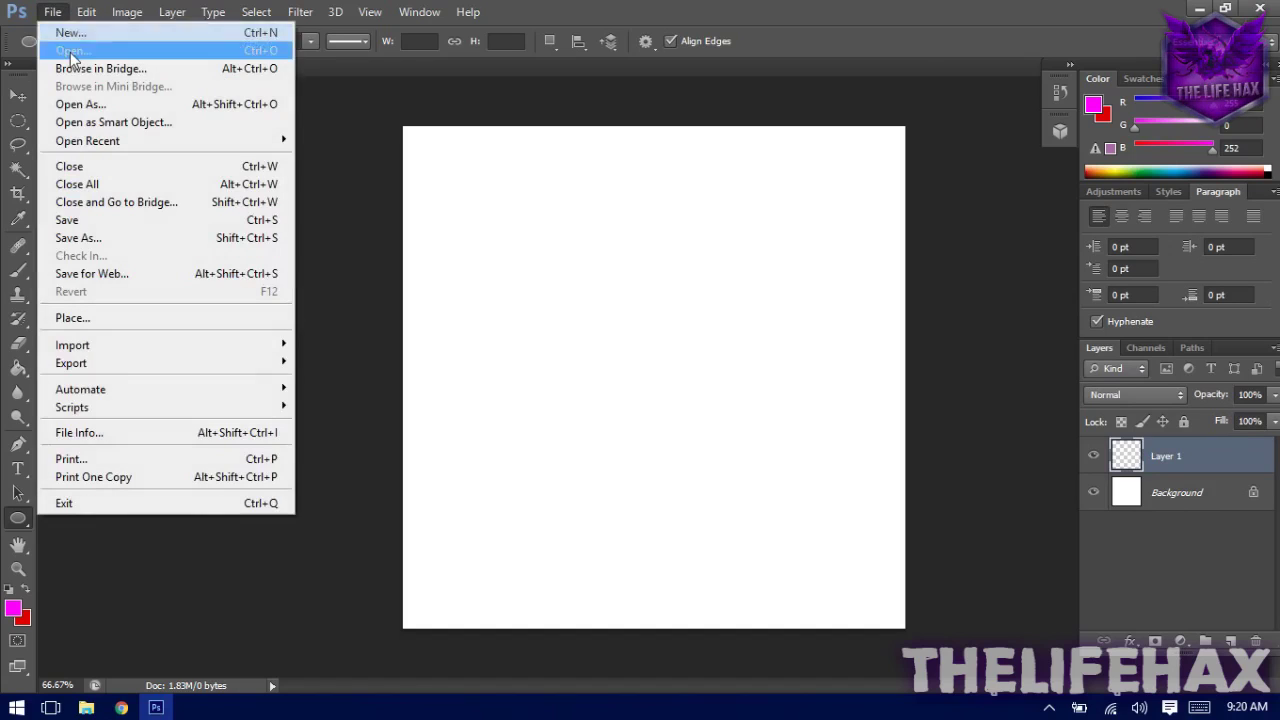
click(70, 53)
click(600, 180)
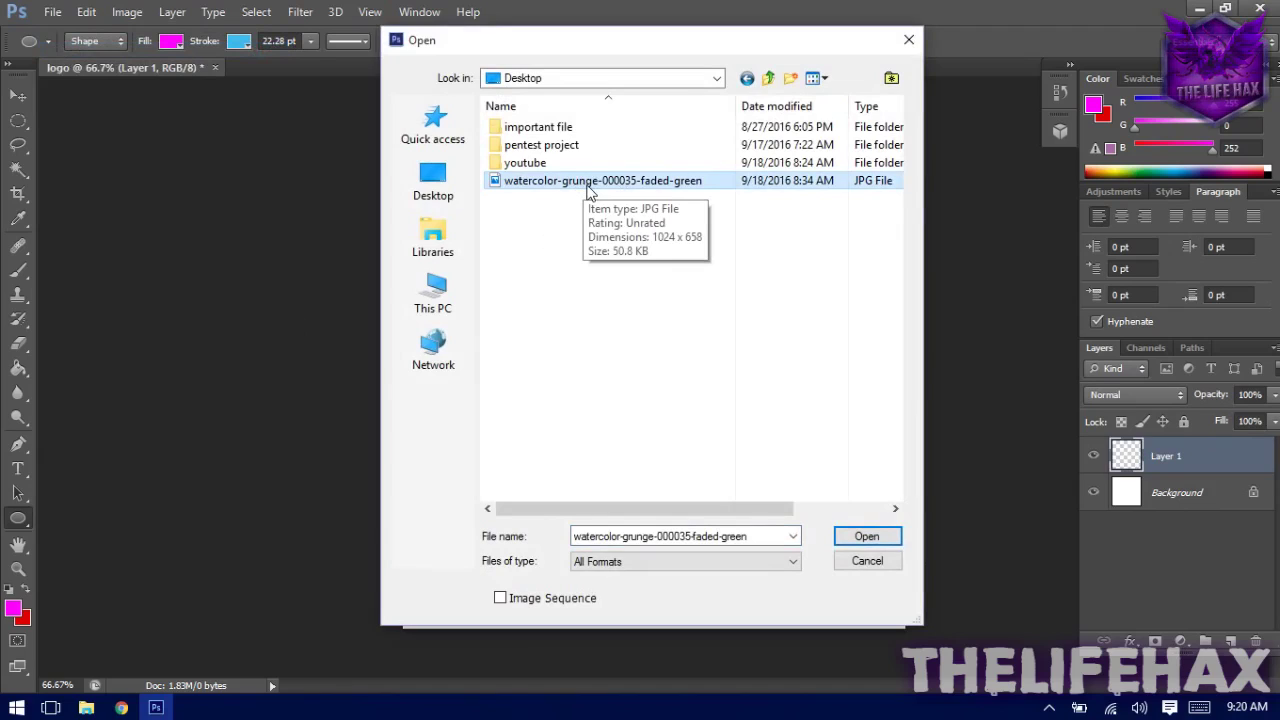
click(884, 538)
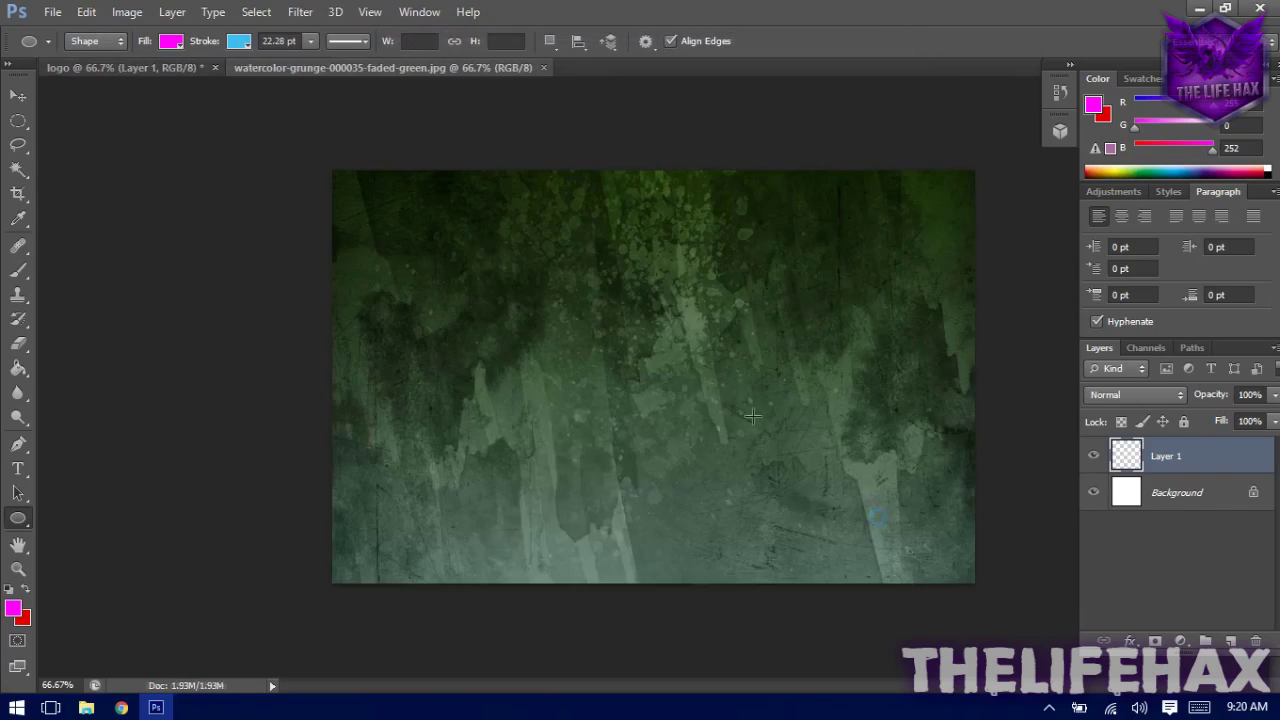
- Copy the entire grunge texture image and paste it into the empty layer of the logo document
key(ctrl+a)
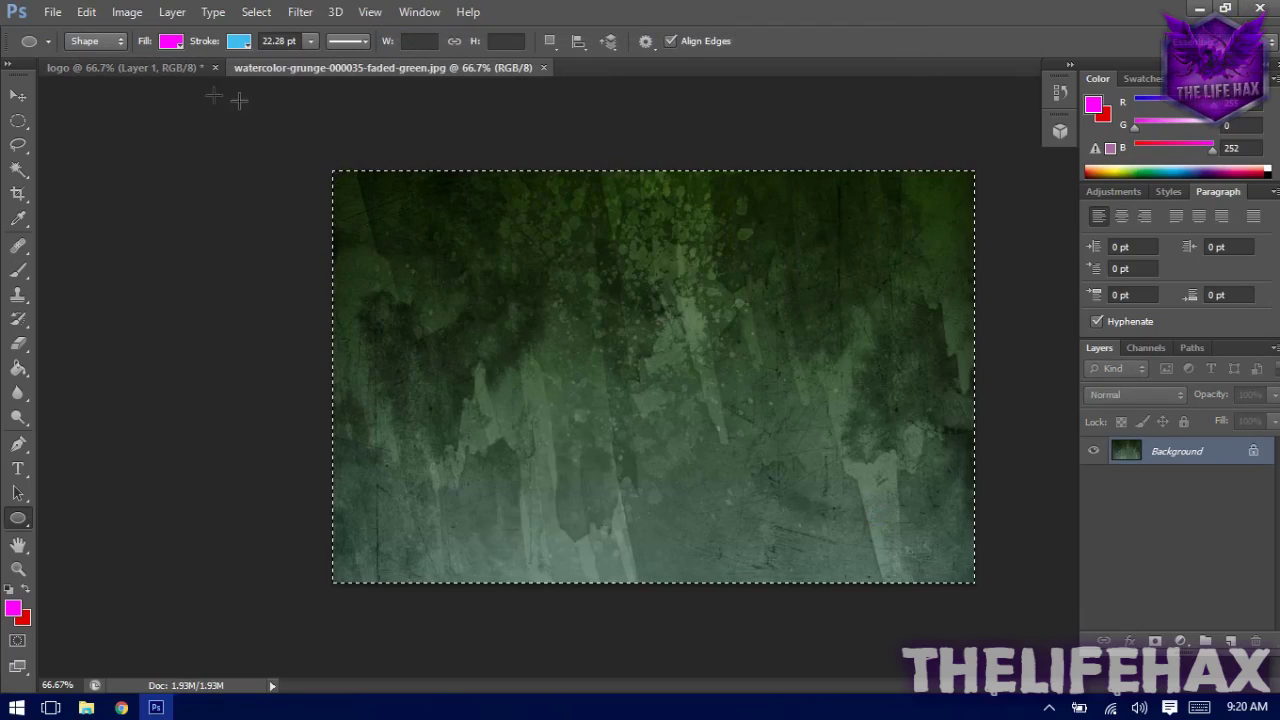
click(152, 70)
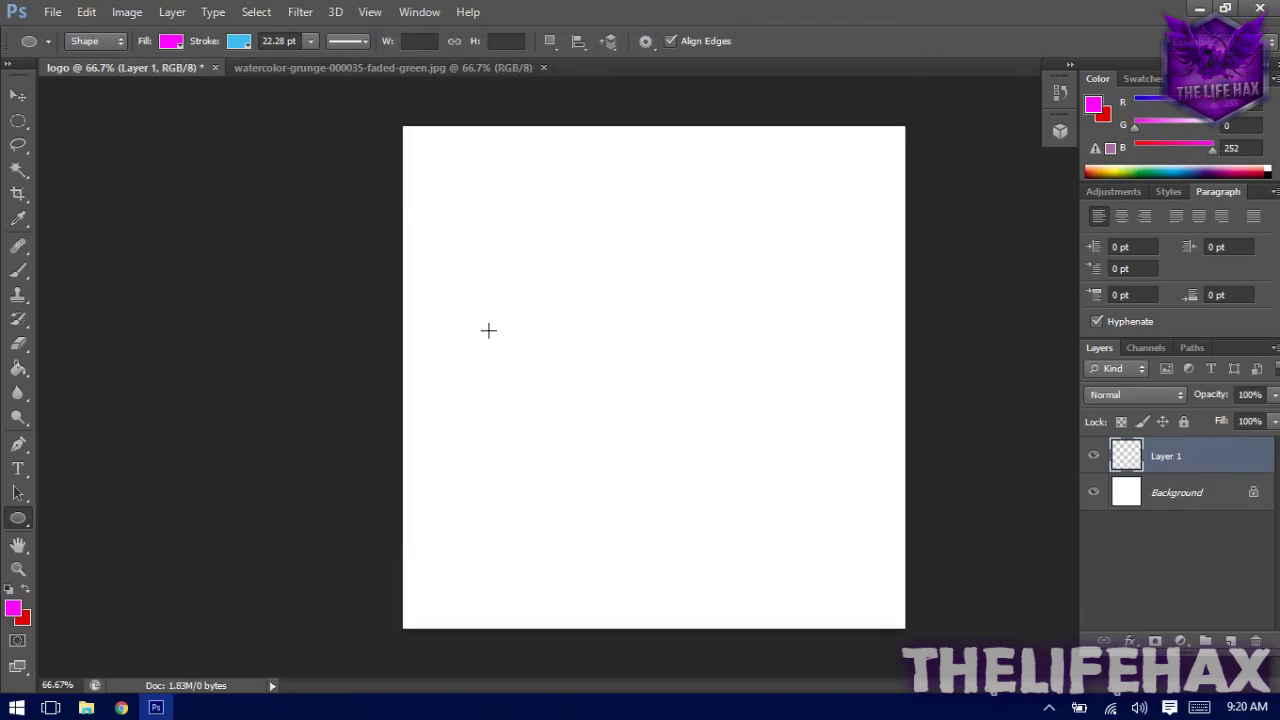
key(ctrl+v)
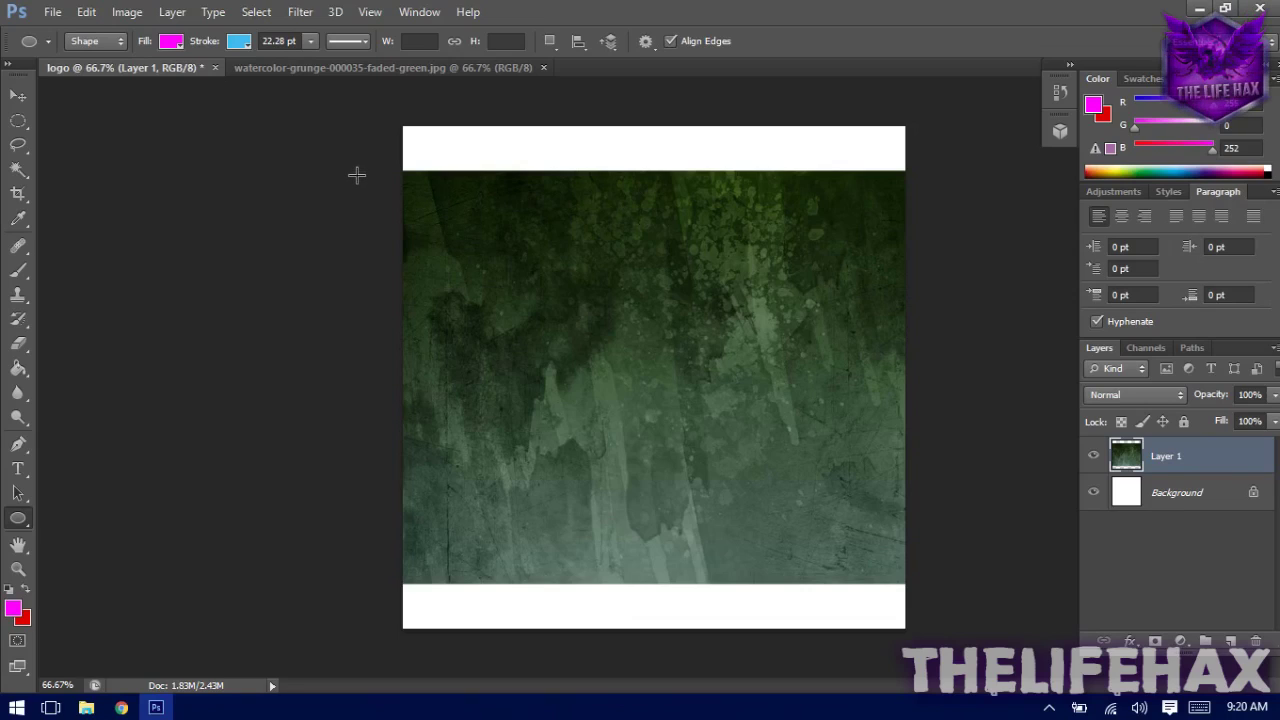
- Free-transform the texture layer to about 106% width and 124% height, repositioning it to cover the whole canvas
key(ctrl+t)
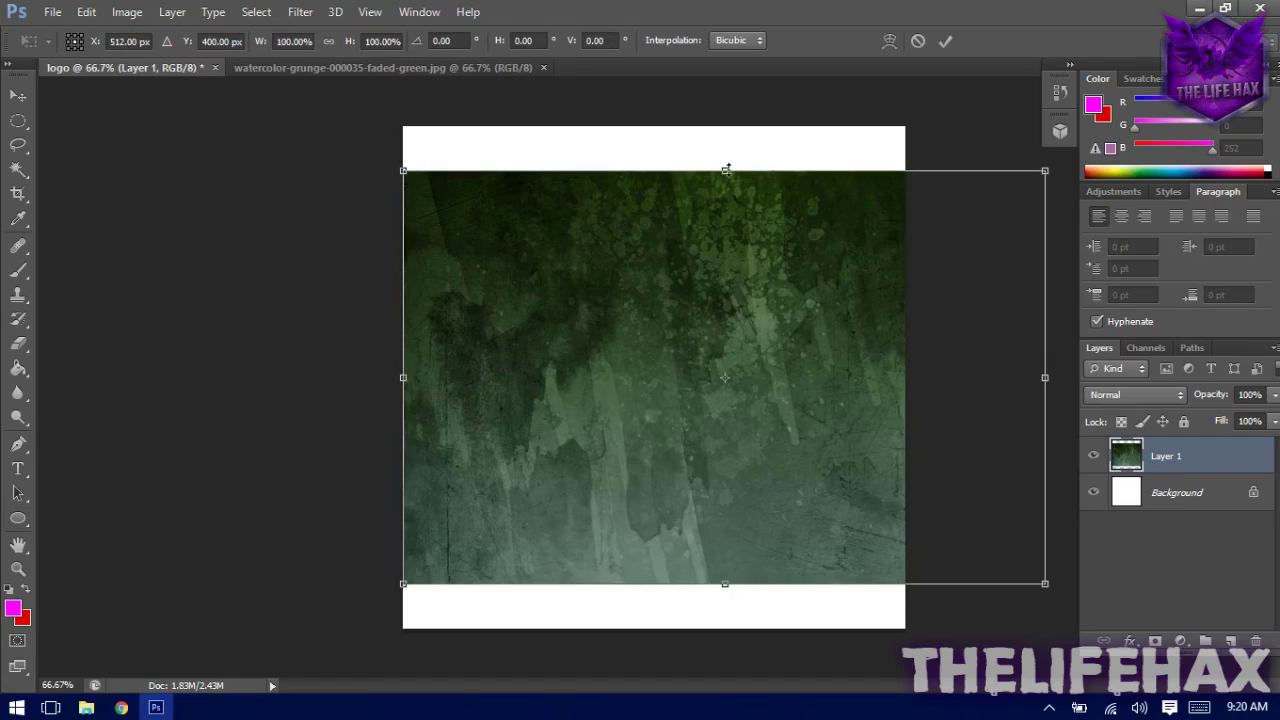
drag(725, 170, 725, 126)
drag(1048, 590, 1086, 640)
drag(855, 533, 794, 533)
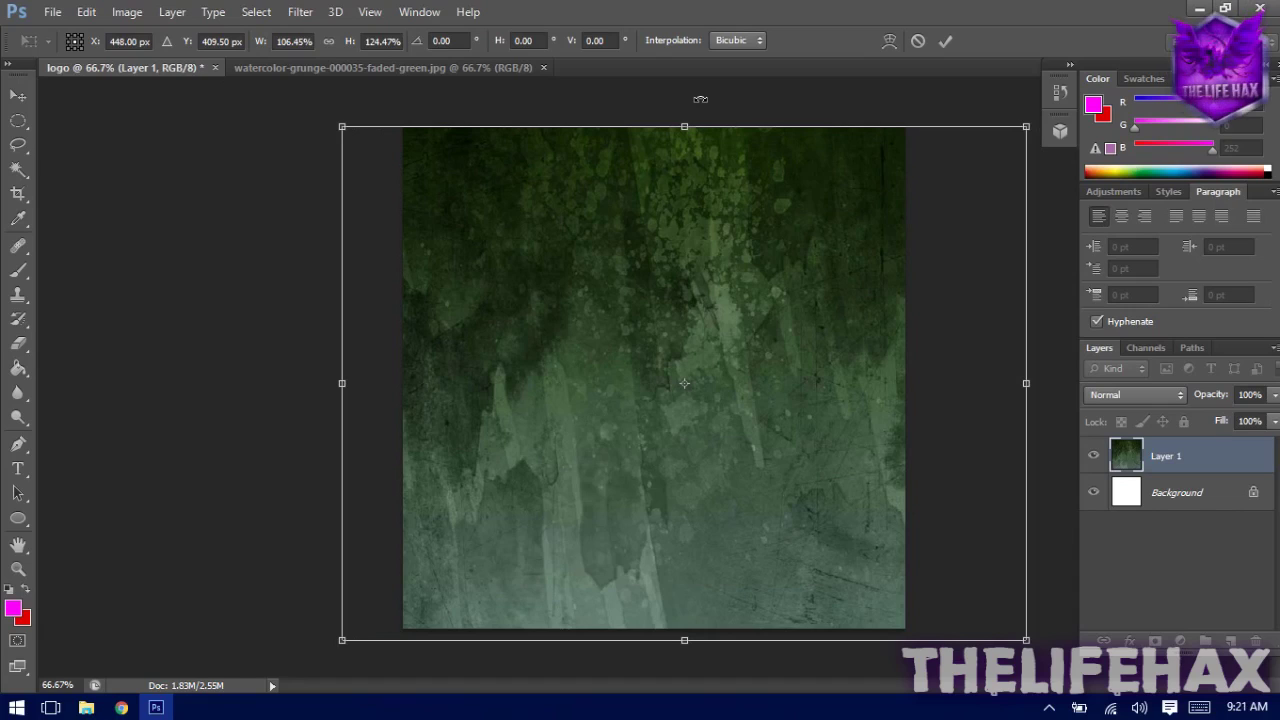
key(u)
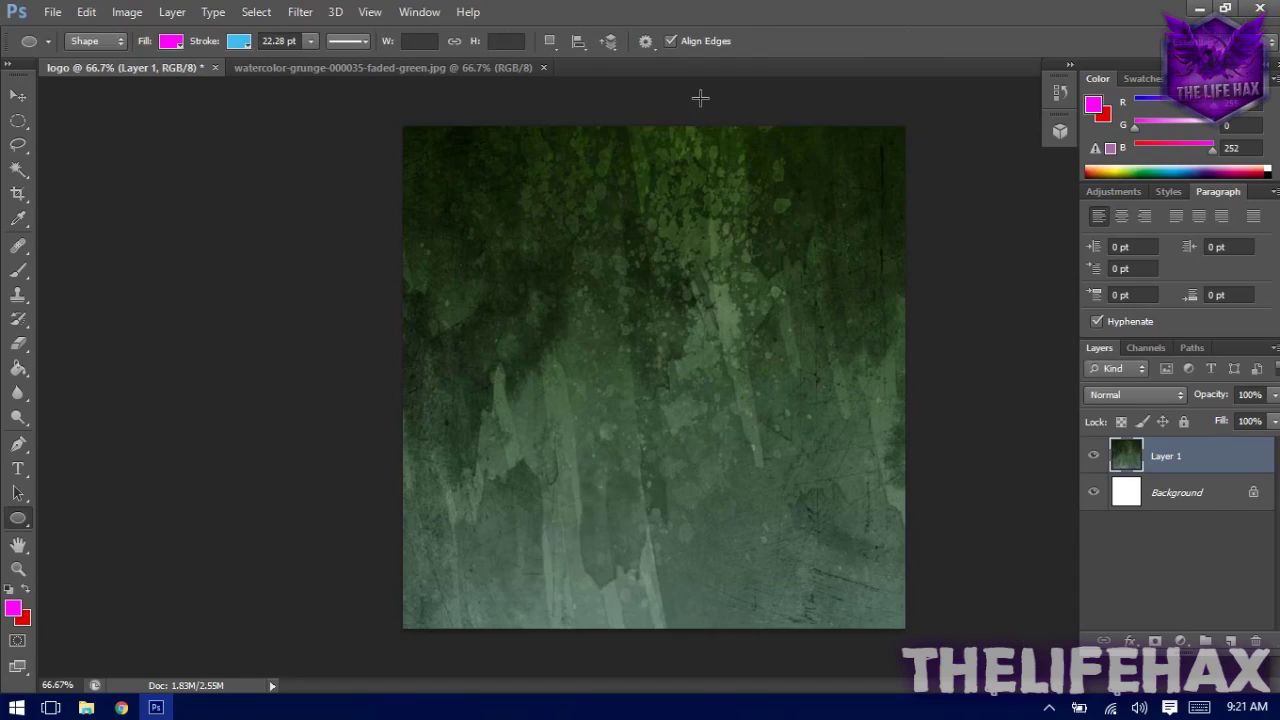
- Draw an ellipse about 531 × 538 px near the canvas center on a new layer and set its fill to none
click(1231, 641)
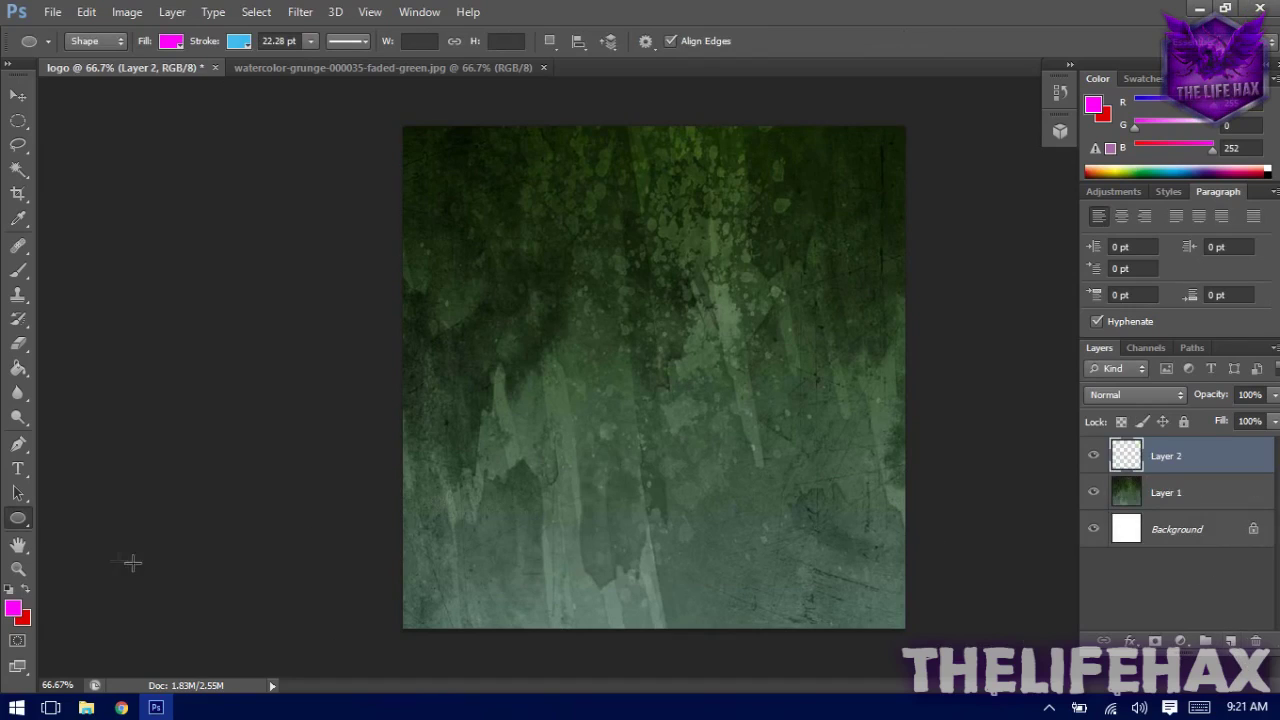
right_click(22, 519)
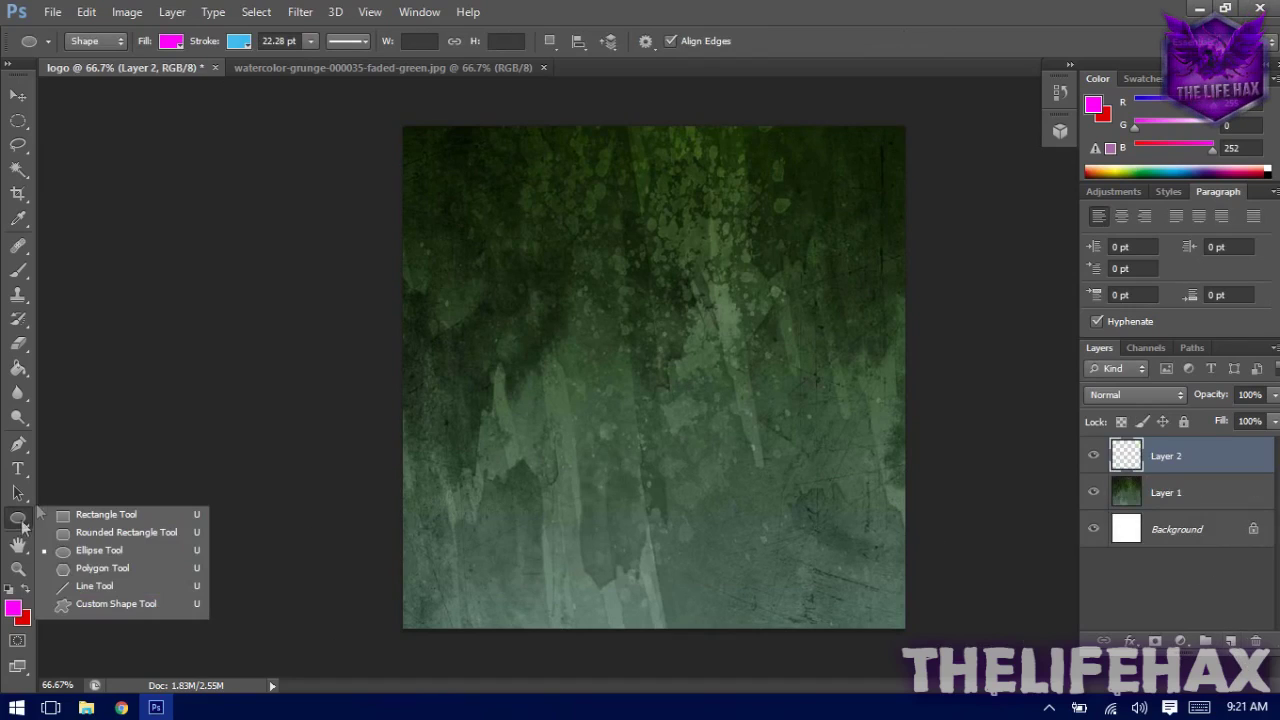
click(110, 551)
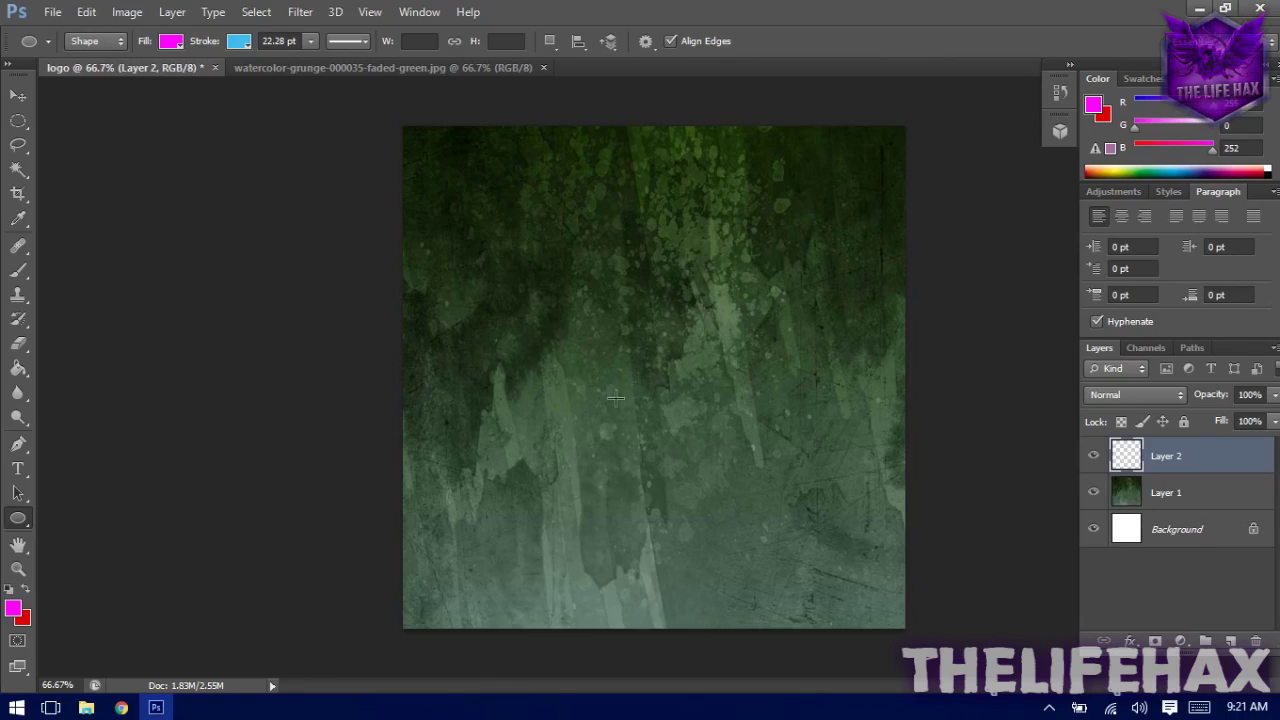
mouse_move(503, 228)
mouse_down()
mouse_move(575, 355)
mouse_move(826, 559)
mouse_up()
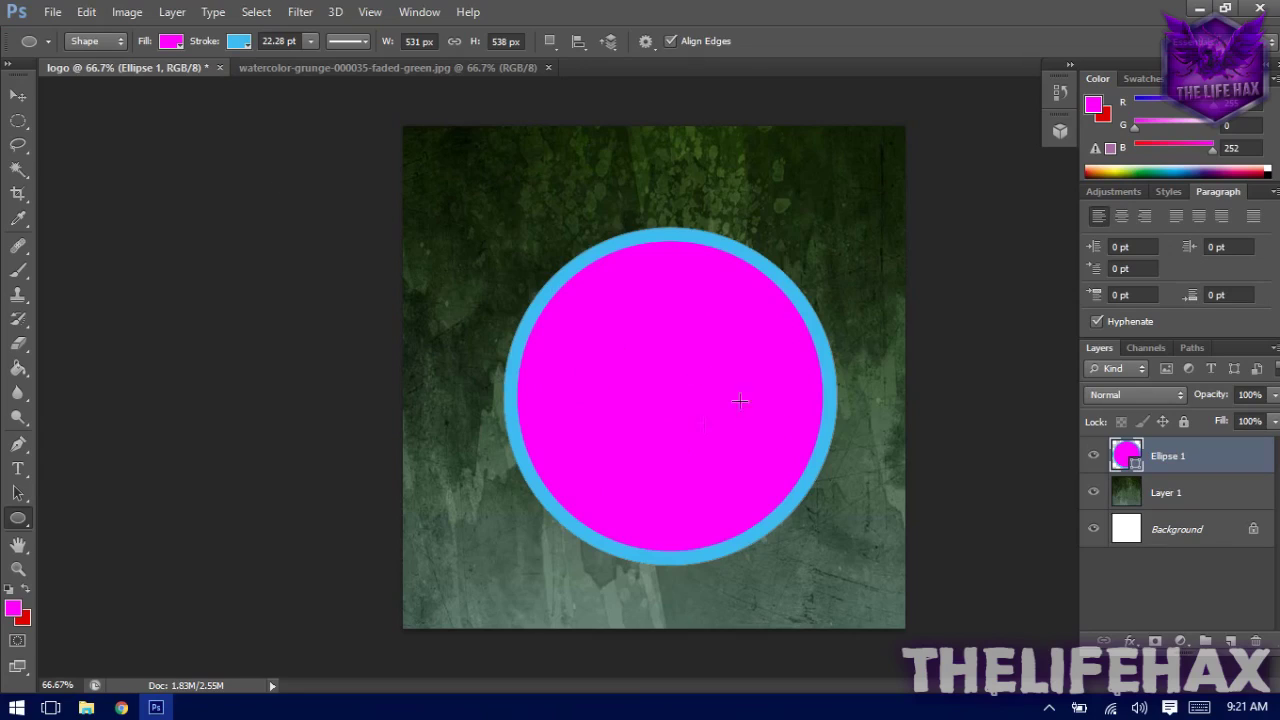
click(171, 41)
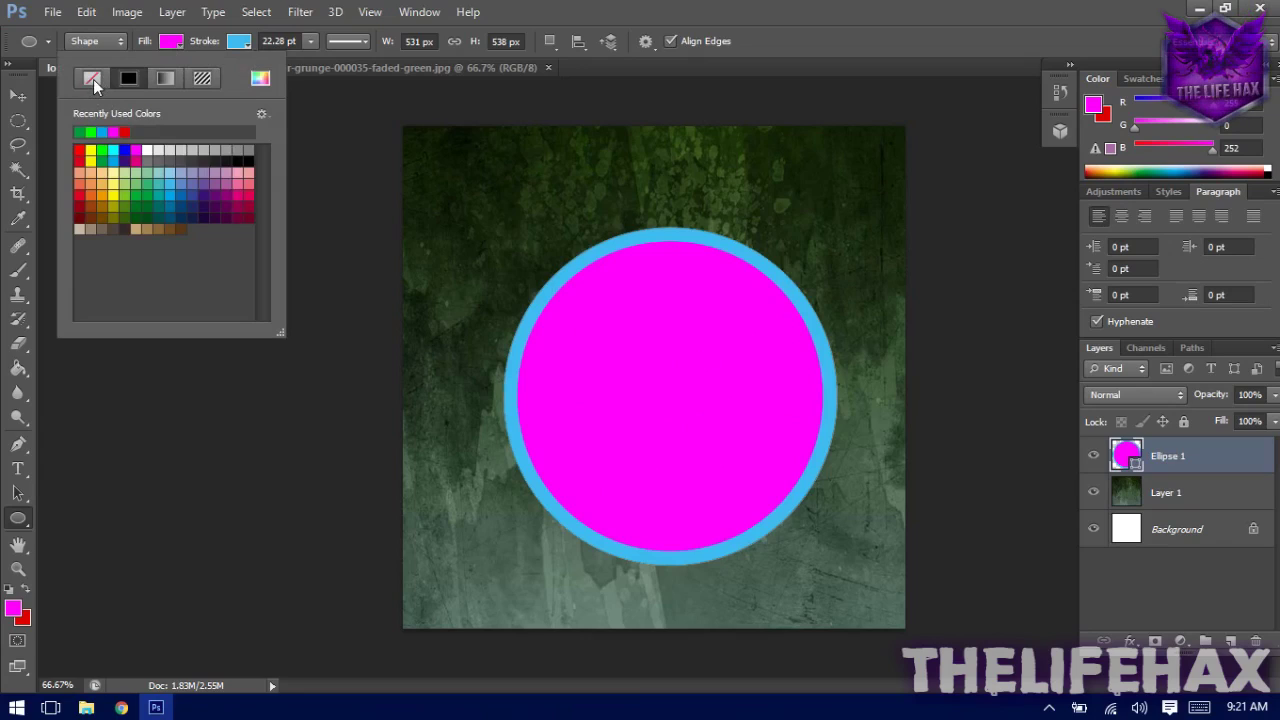
click(93, 79)
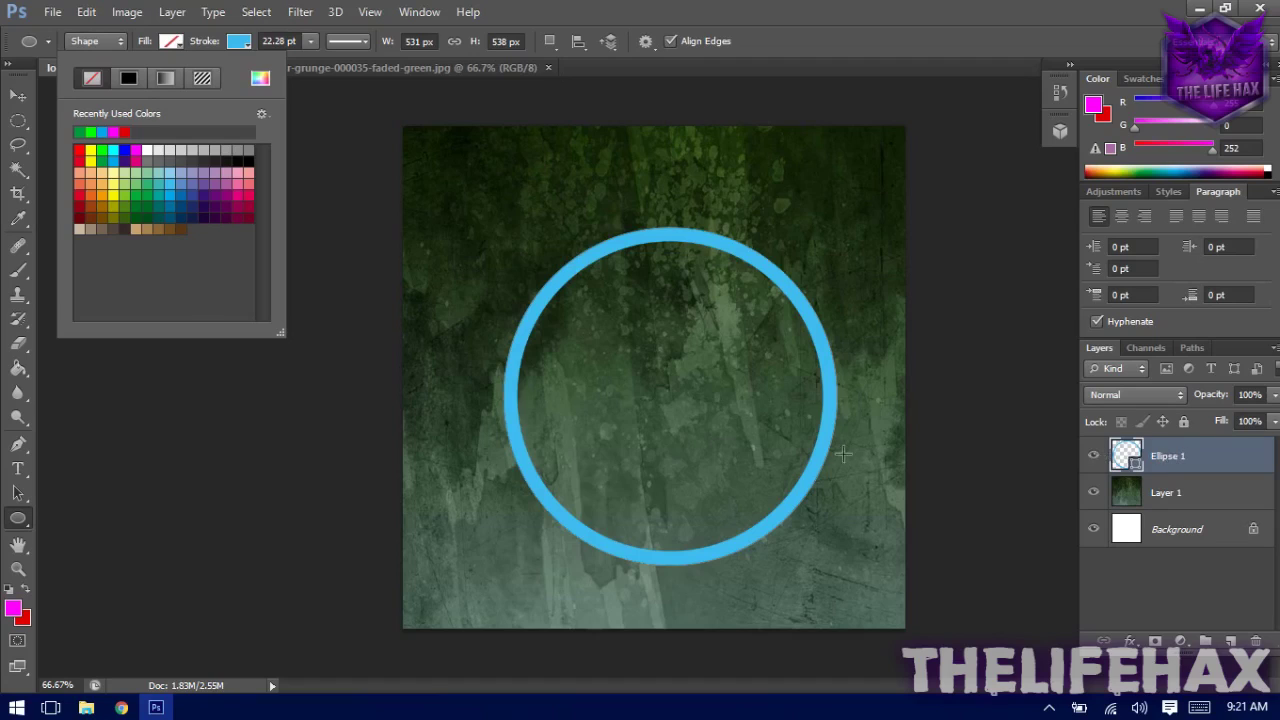
- Scale the blue ring to about 111% width and 112% height and center it on the canvas
click(18, 95)
mouse_move(681, 376)
mouse_down()
mouse_move(662, 374)
mouse_move(662, 360)
mouse_move(668, 388)
mouse_up()
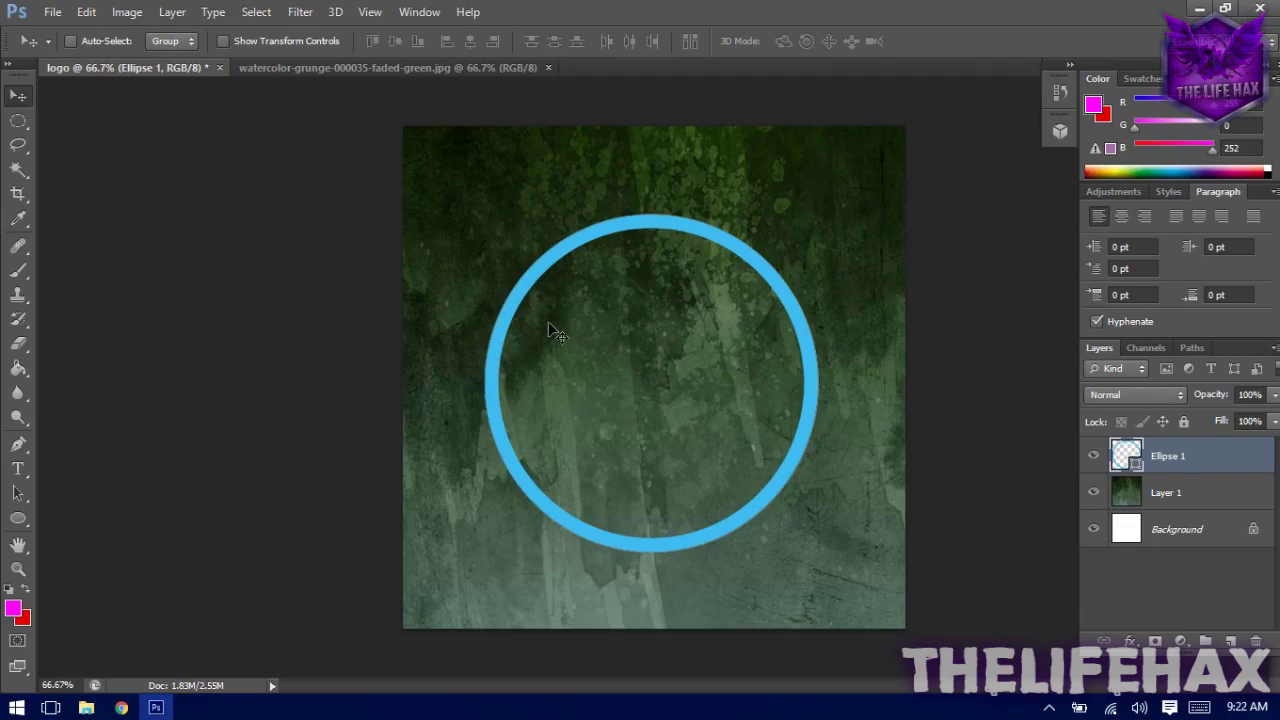
key(ctrl+t)
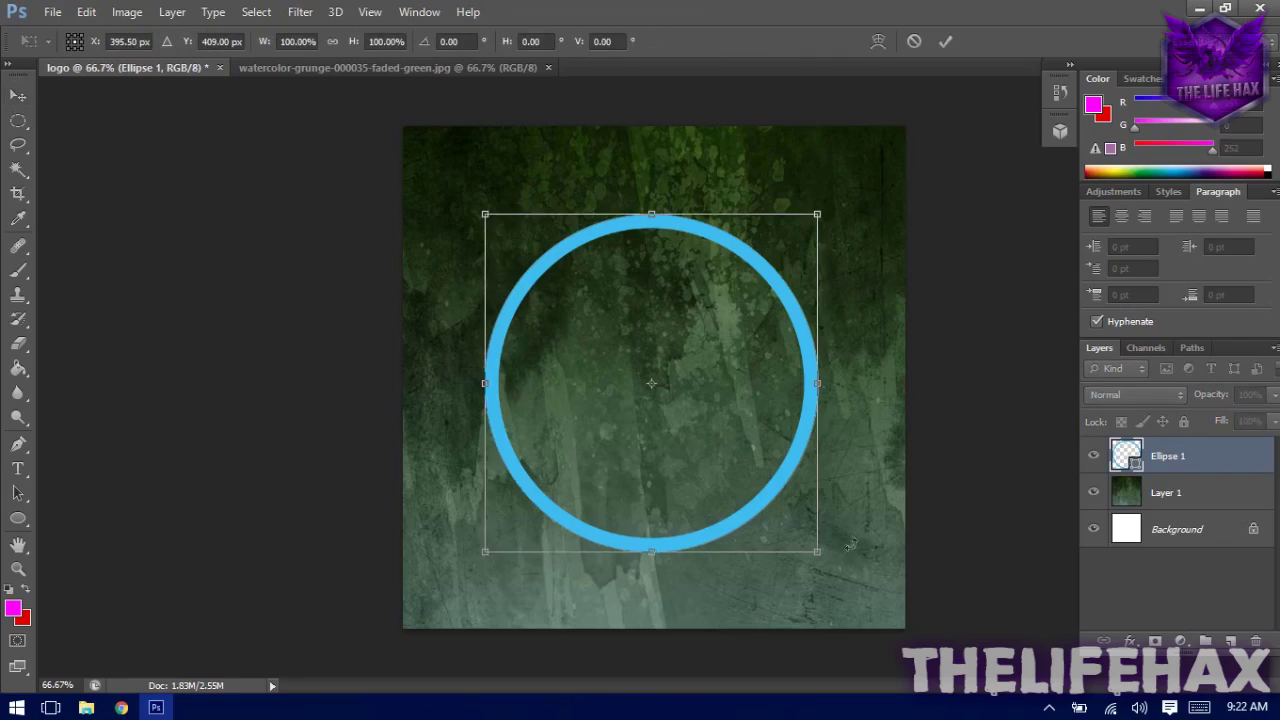
drag(822, 558, 852, 591)
drag(750, 479, 769, 418)
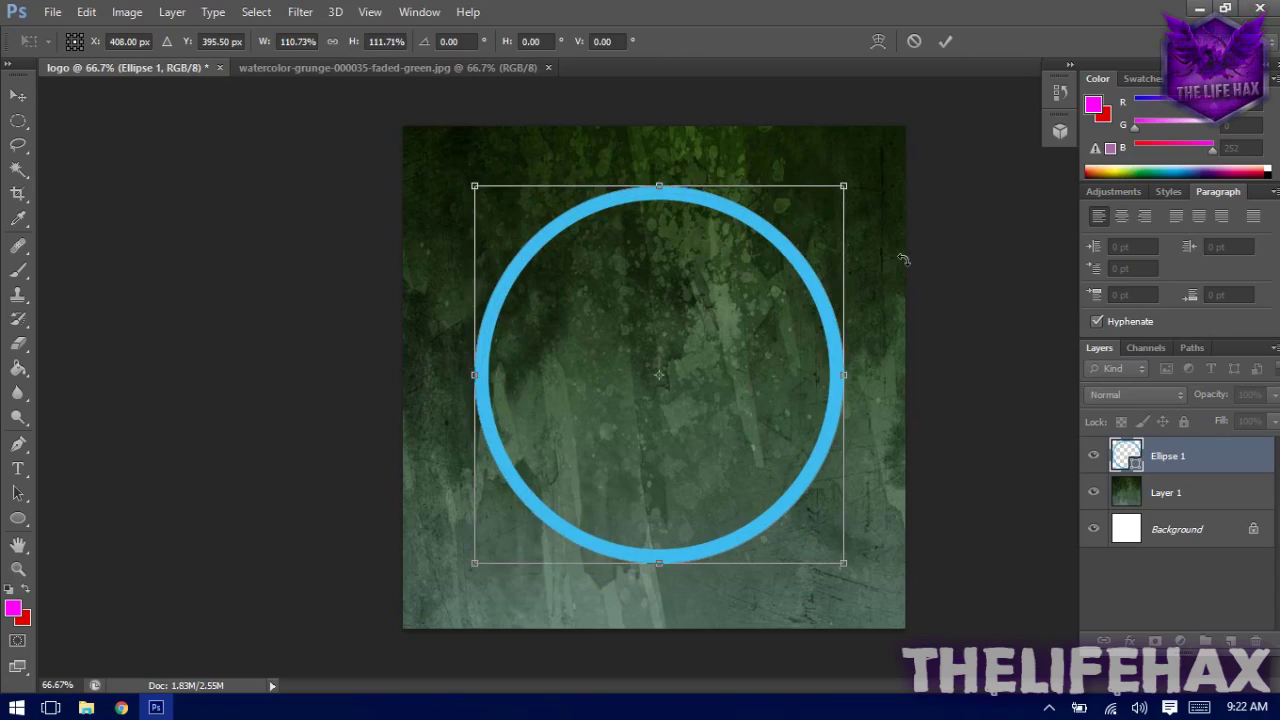
key(Return)
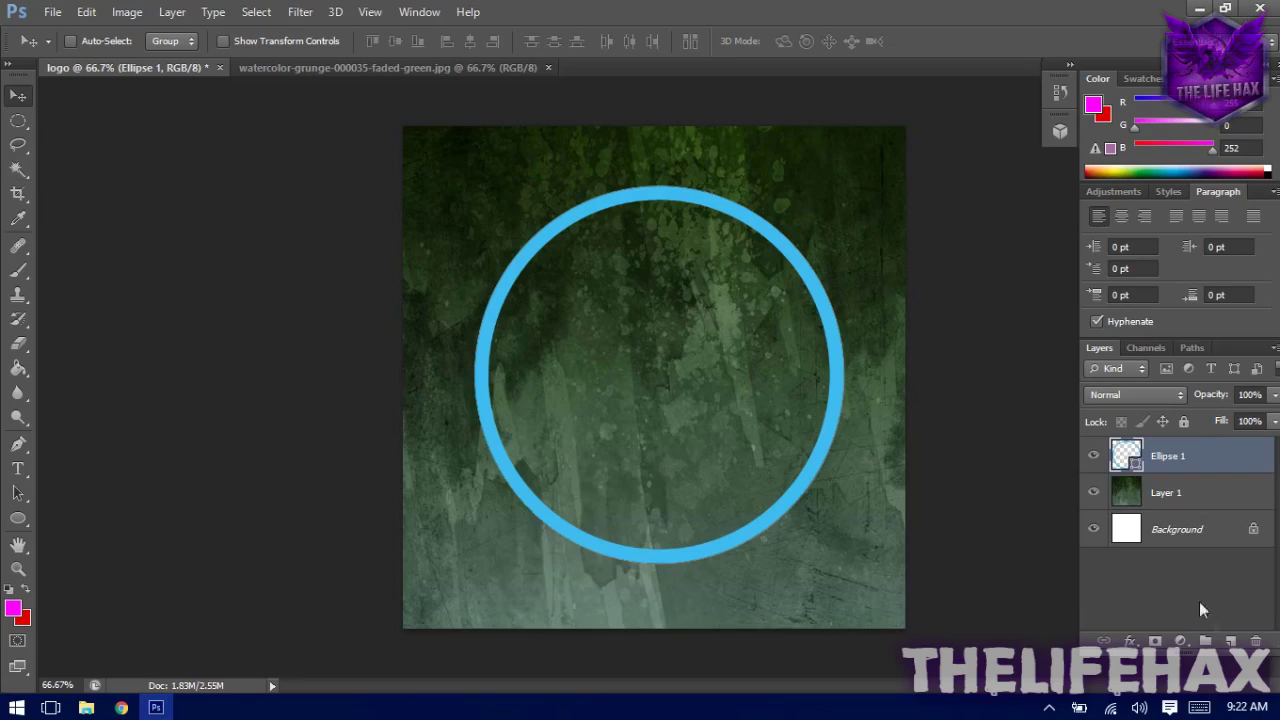
- Add a new layer above the ring and start a text entry inside the ring in American Captain at 500 pt
click(1231, 641)
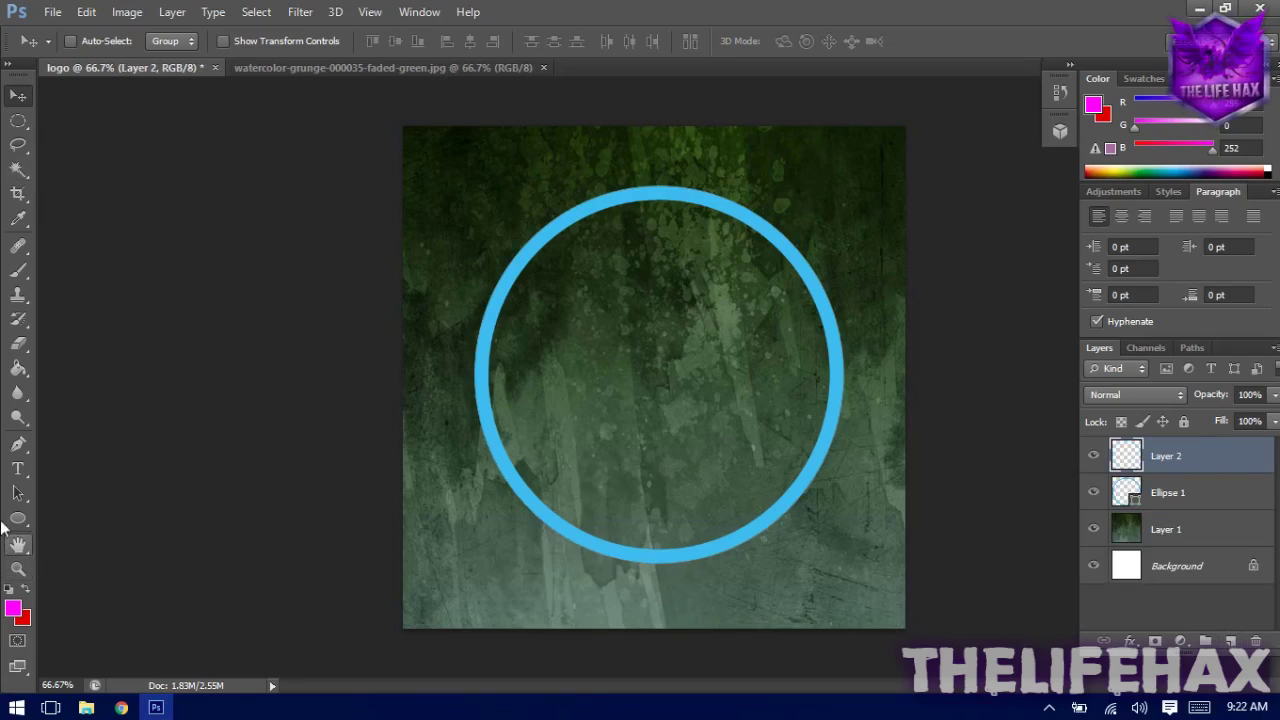
click(18, 469)
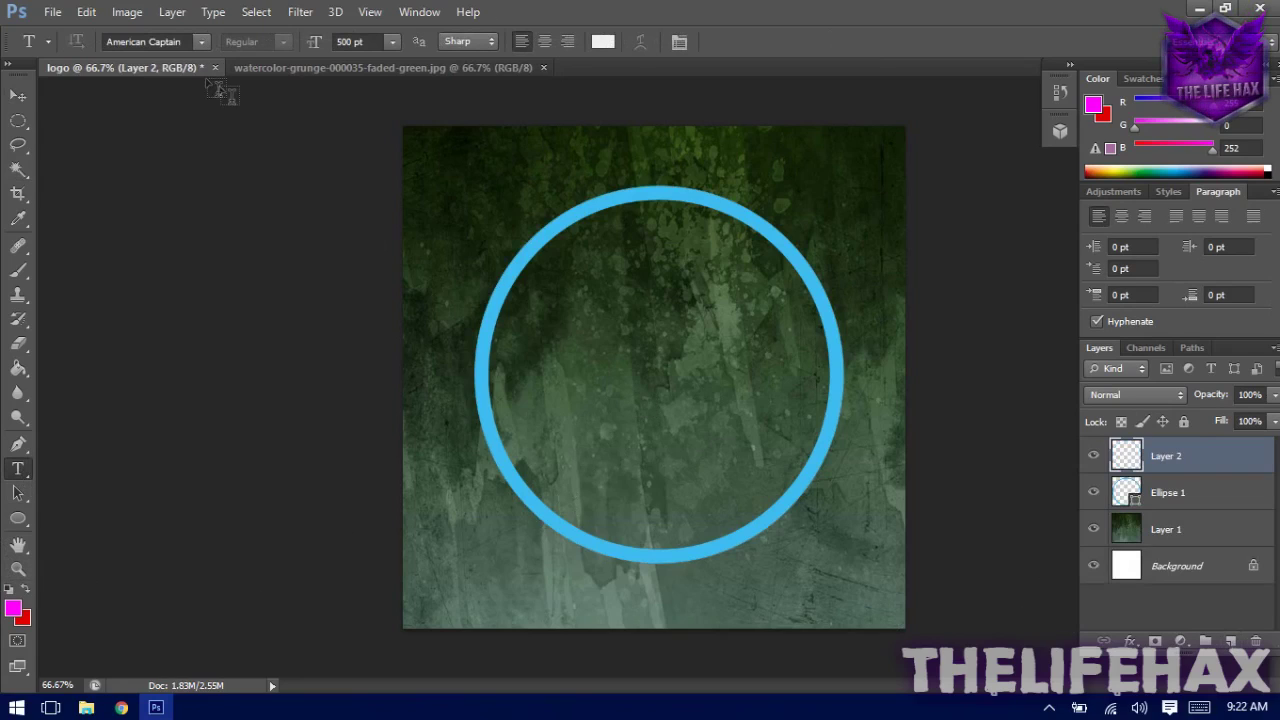
drag(185, 42, 88, 50)
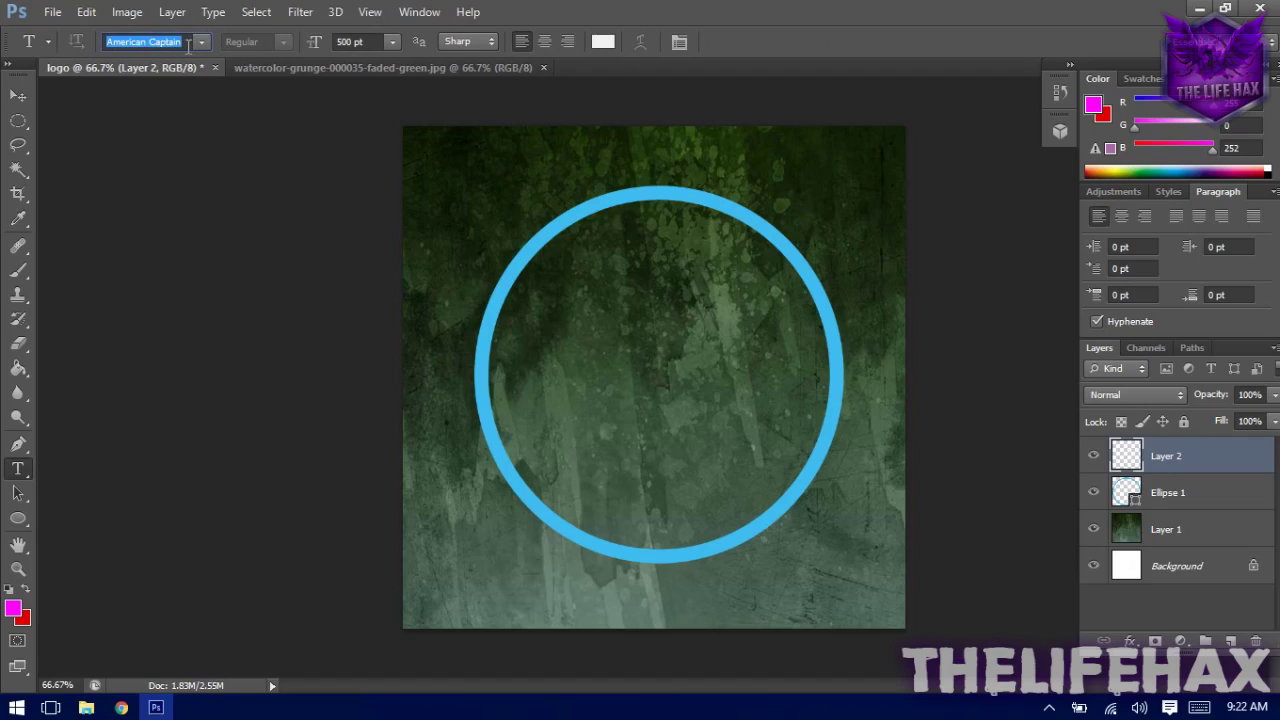
click(664, 398)
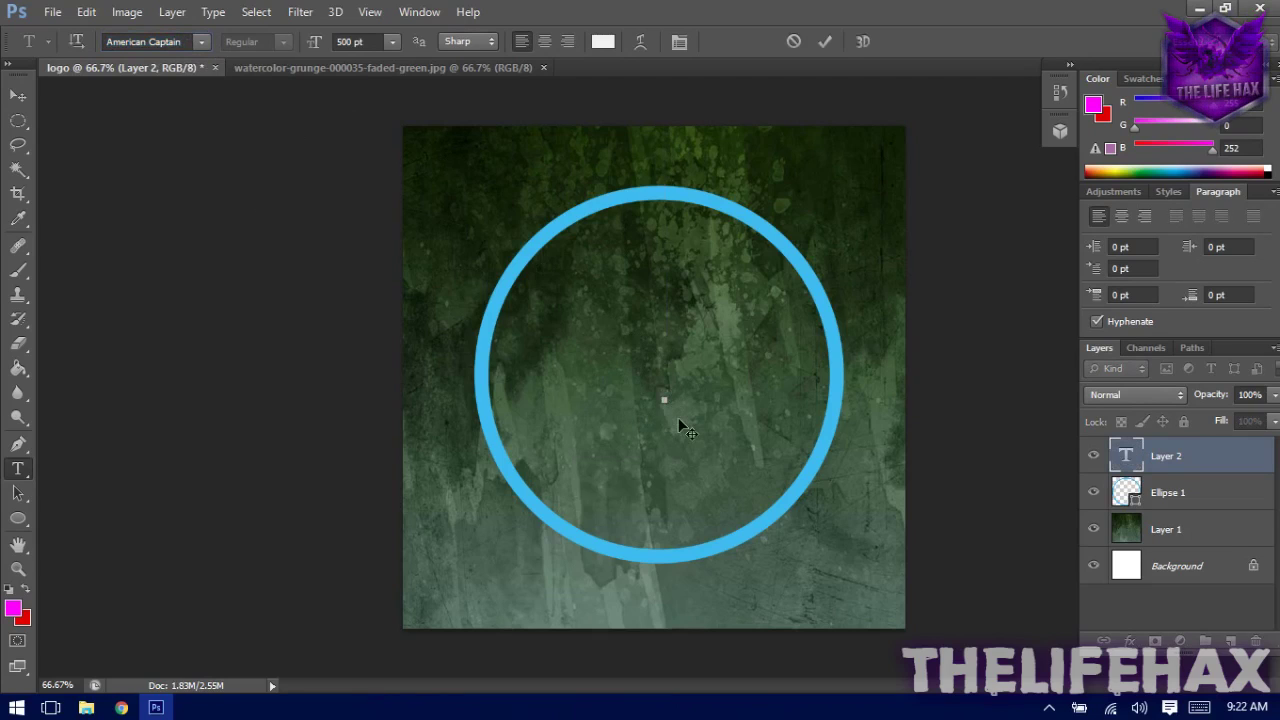
- Switch to Chrome to check the channel name and icon initial on the Xorionic YouTube page, and return to Photoshop
click(121, 708)
click(790, 12)
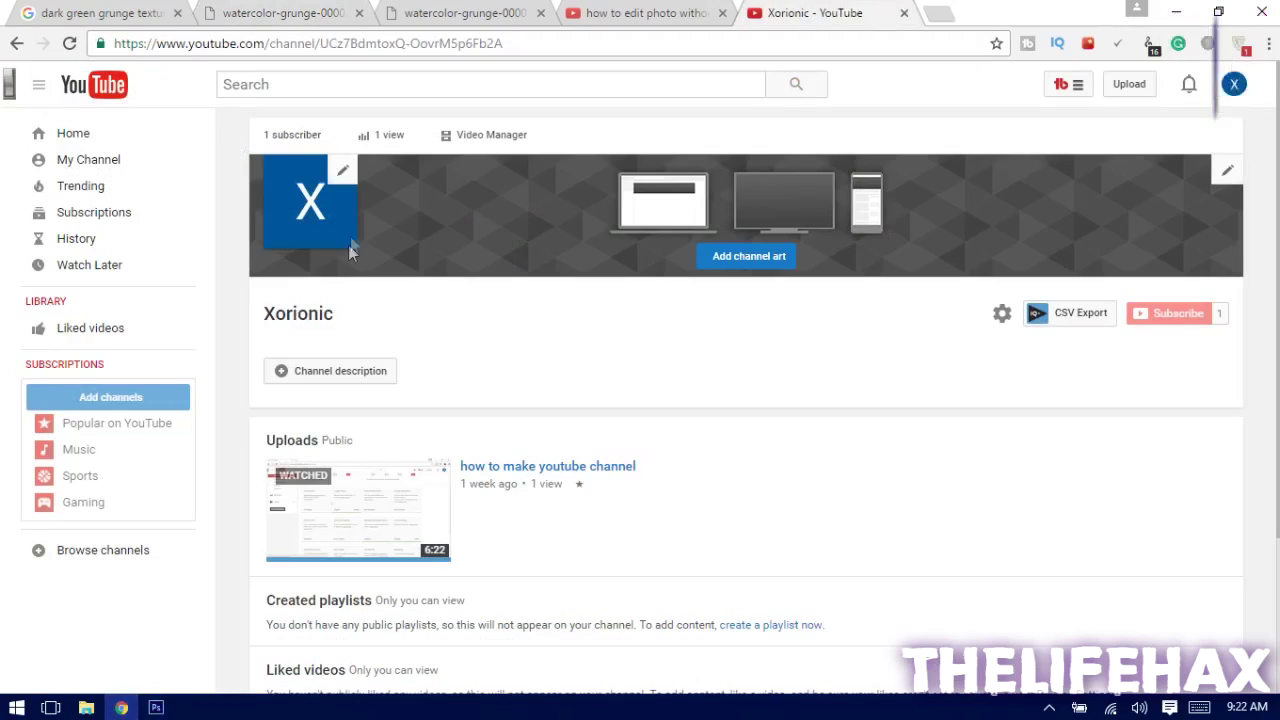
drag(307, 320, 417, 311)
mouse_move(325, 215)
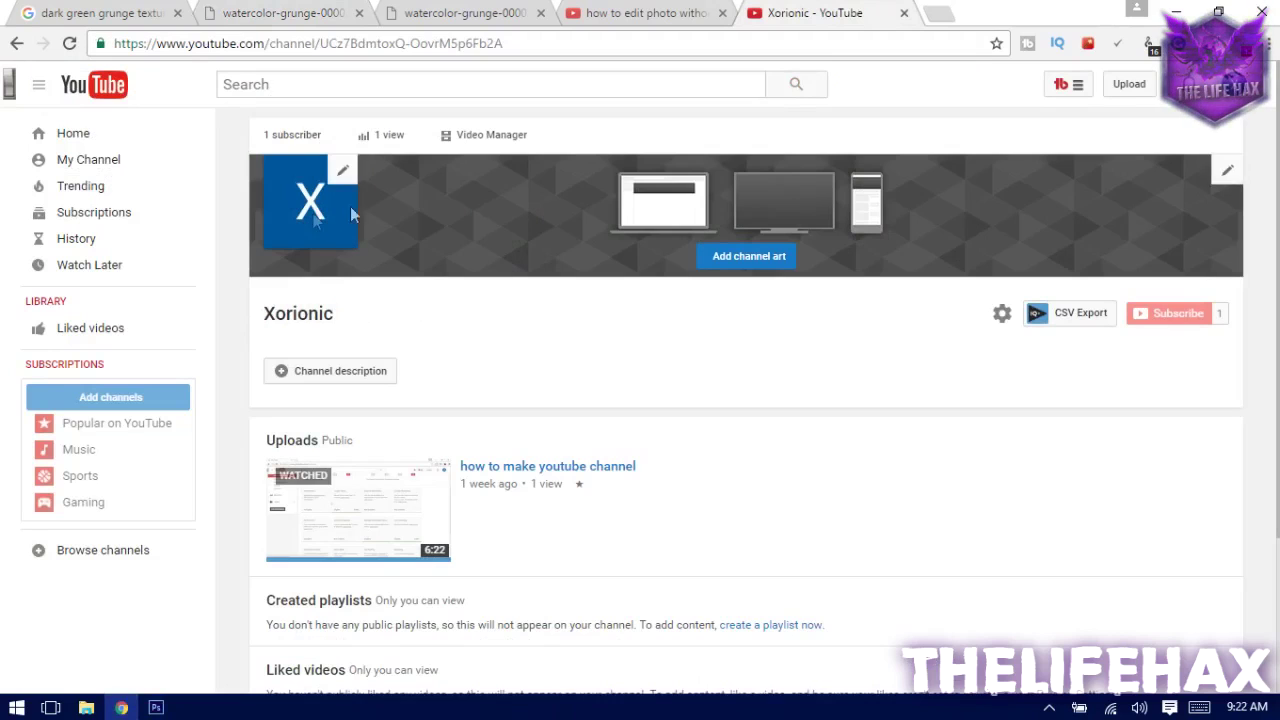
click(1176, 12)
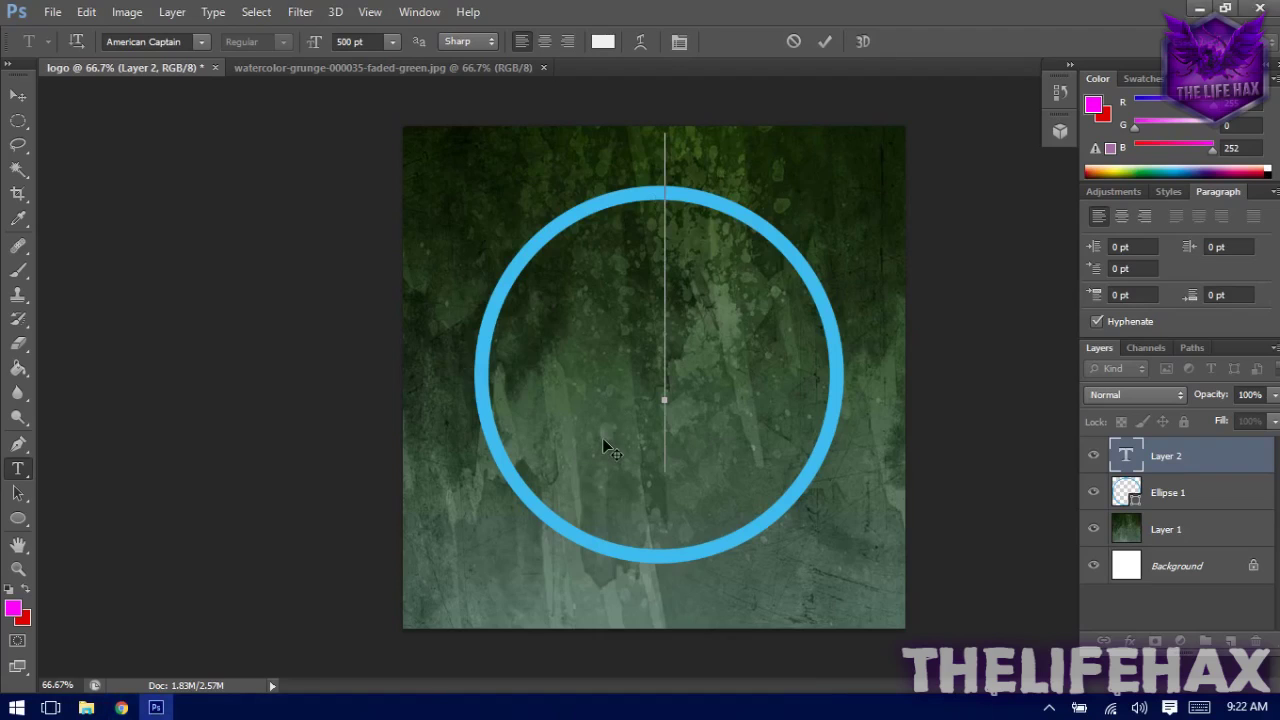
- Enter the letter X as the logo text and move it to the middle of the ring
text(X)
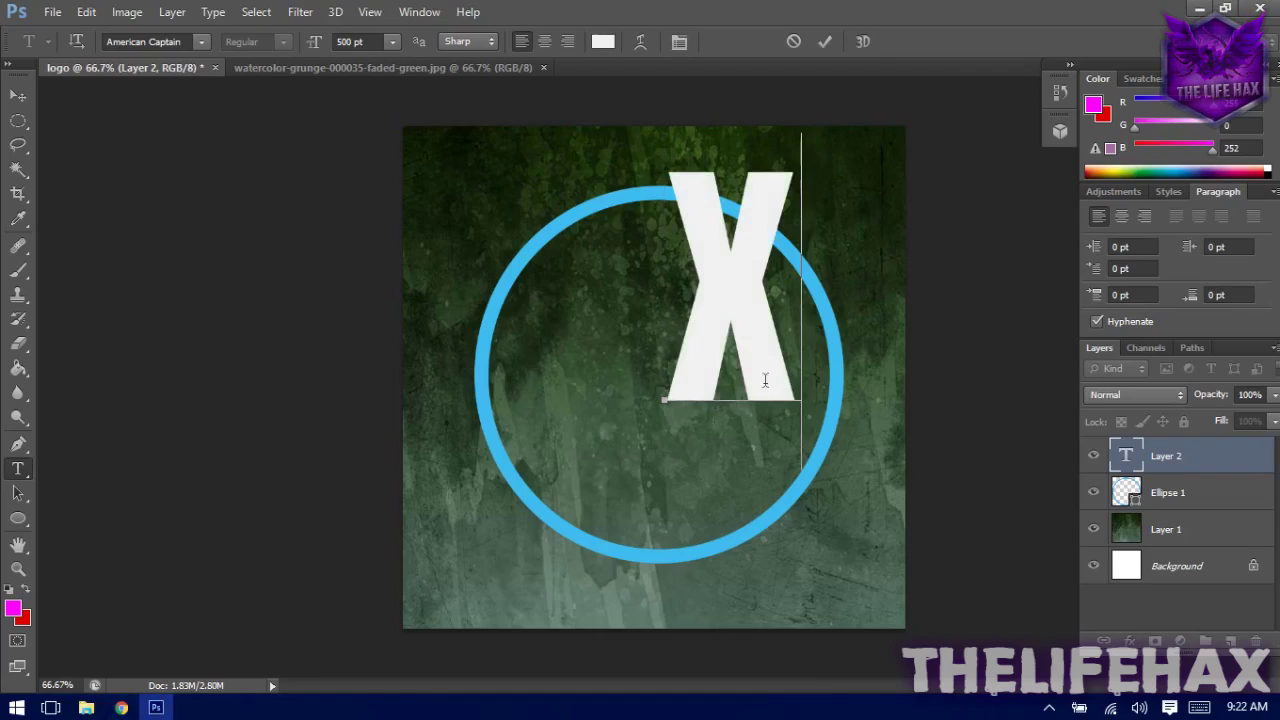
drag(840, 486, 828, 523)
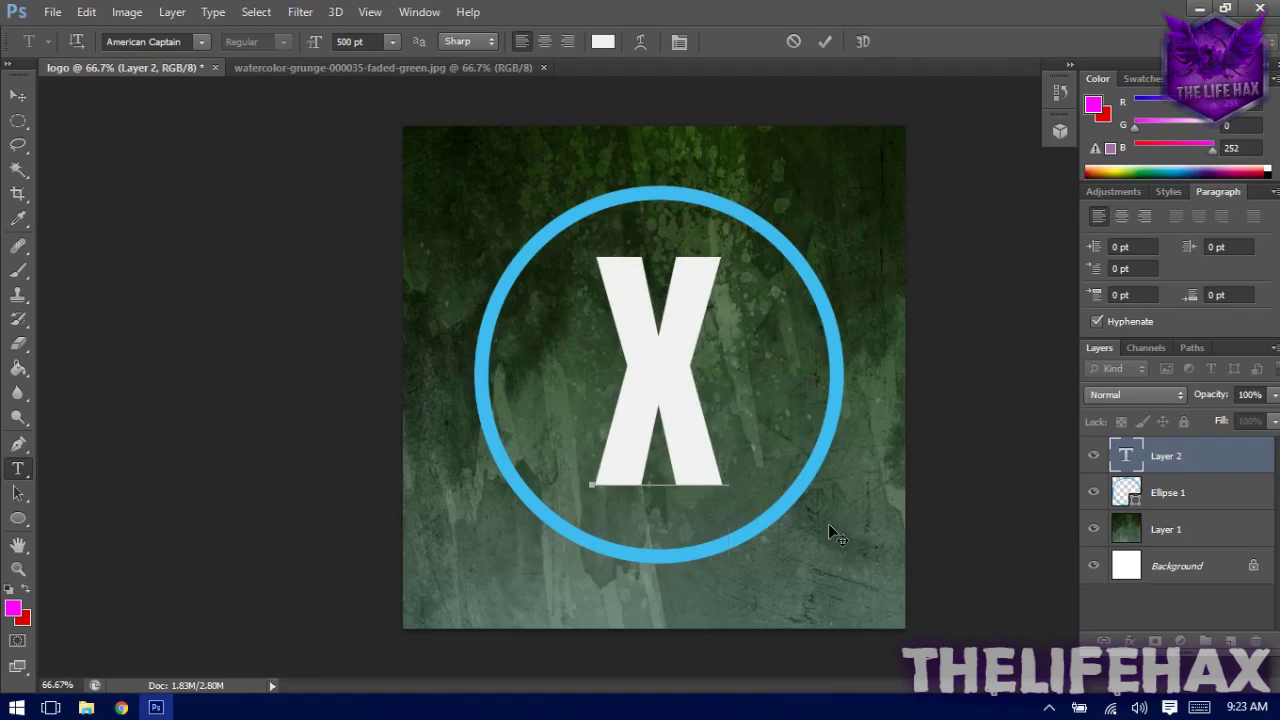
- Try to set the X's font size to 600 pt
double_click(687, 380)
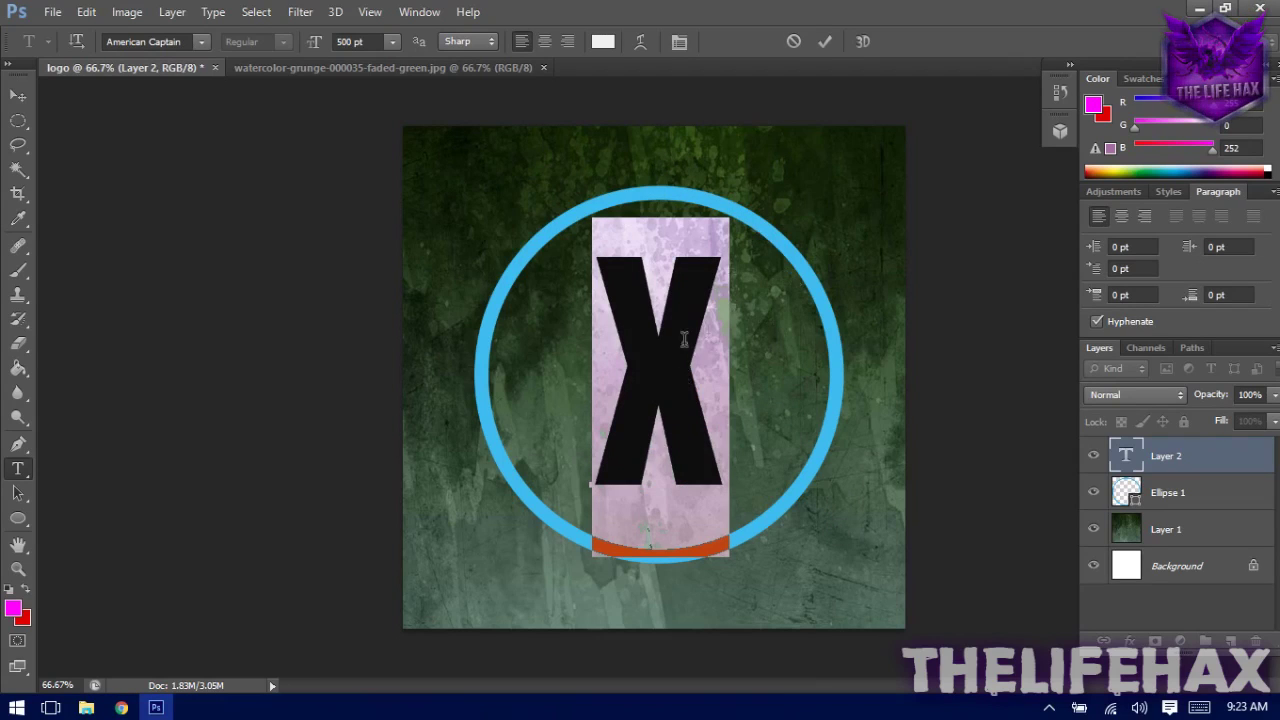
click(652, 366)
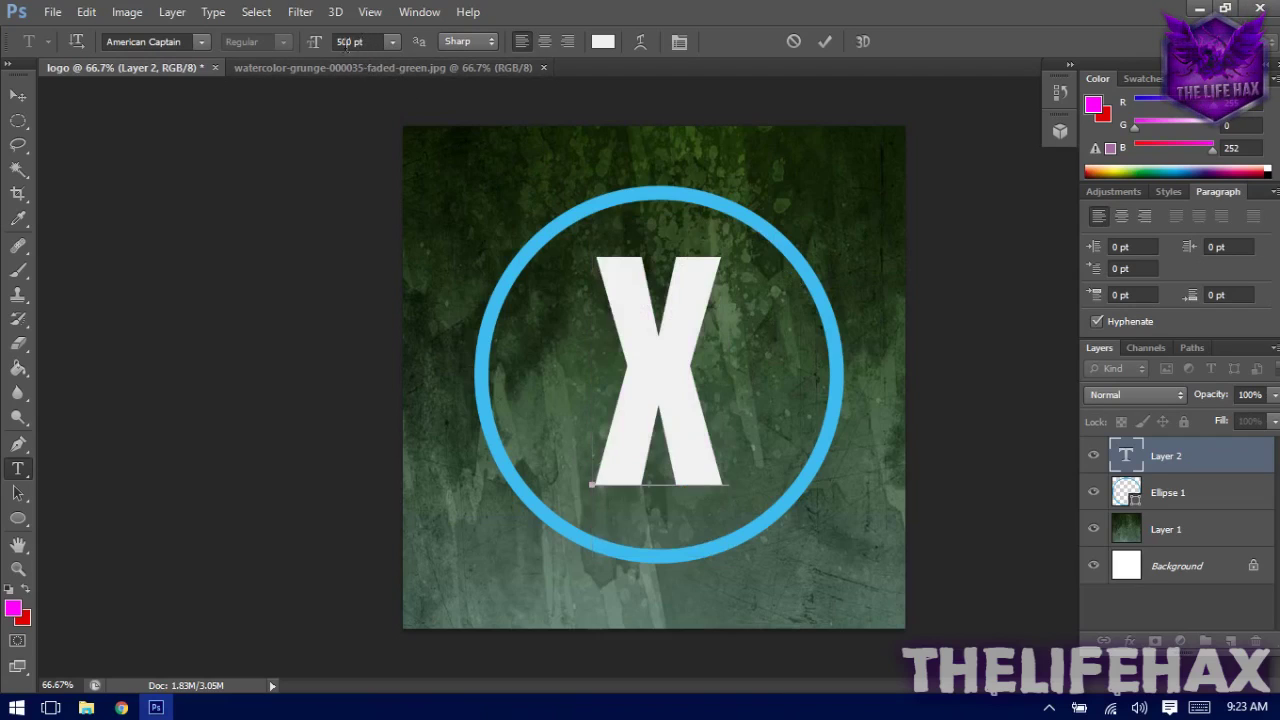
click(389, 41)
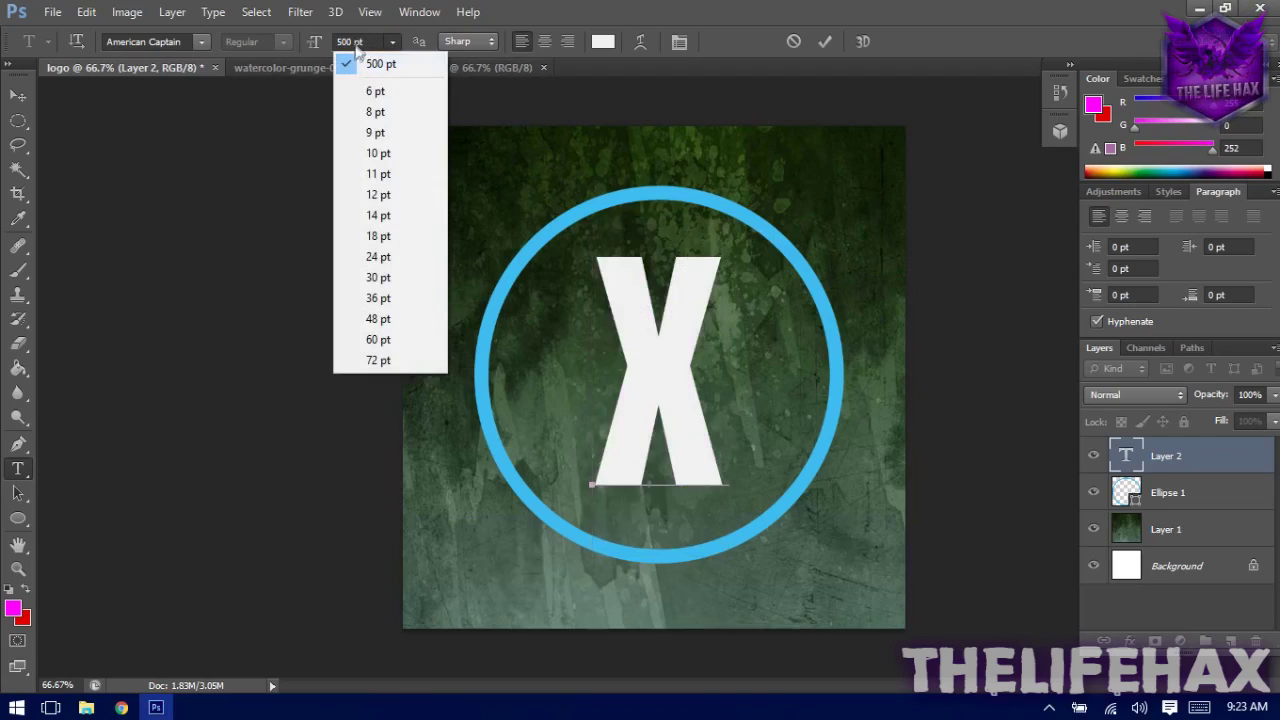
click(358, 45)
click(357, 42)
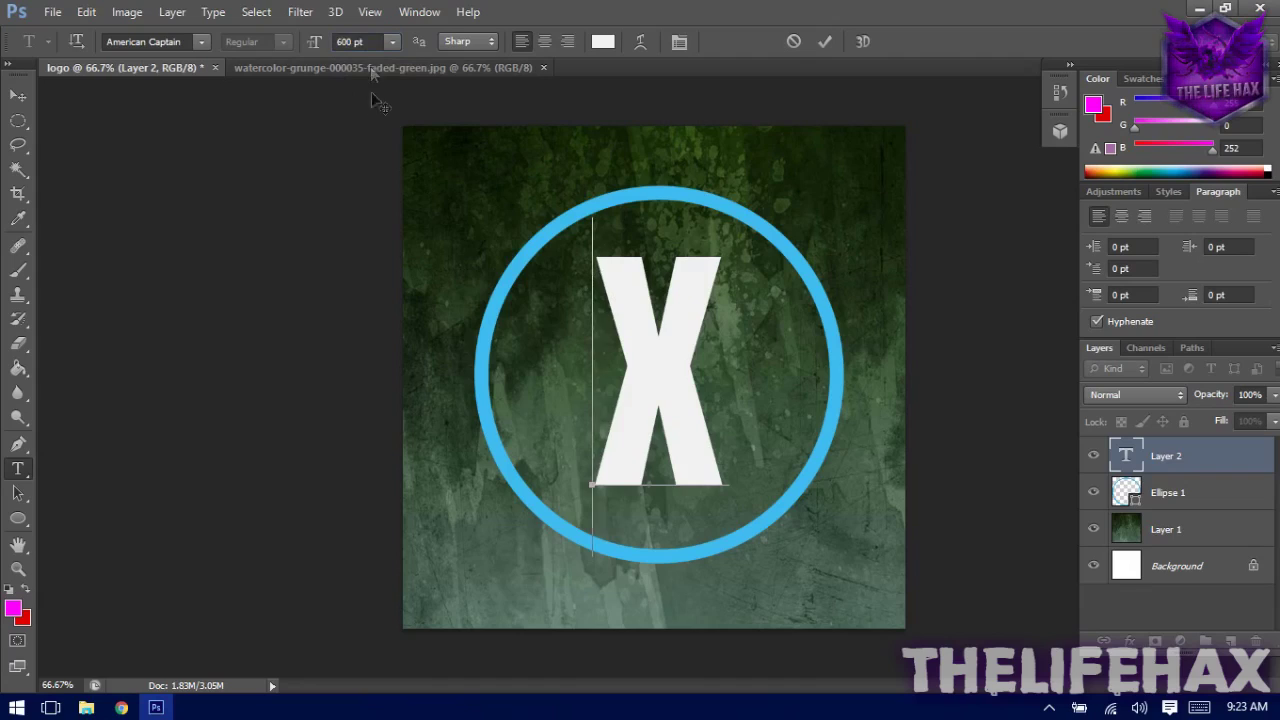
click(382, 46)
scroll(382, 46, up, 14)
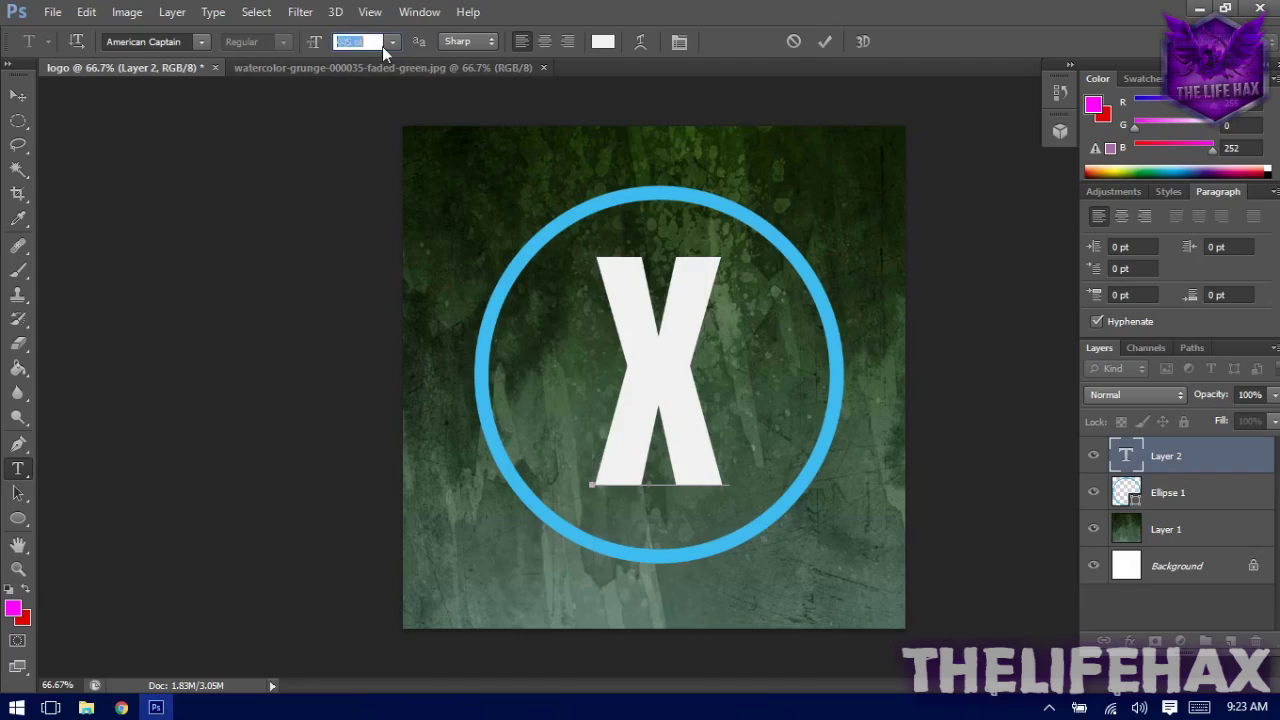
scroll(382, 46, down, 1)
drag(380, 44, 352, 42)
click(337, 42)
text(600)
key(Return)
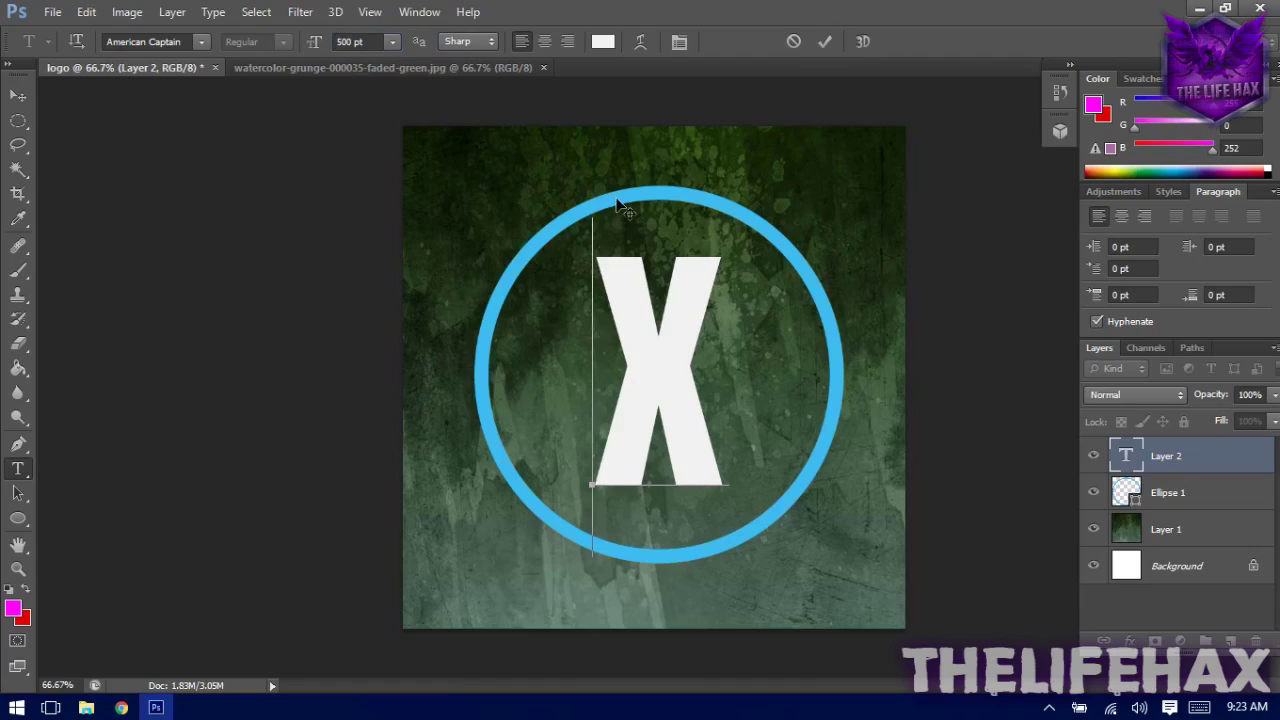
- Stretch the X wider on both sides and slightly taller, to a font size of about 507 pt
drag(587, 361, 703, 368)
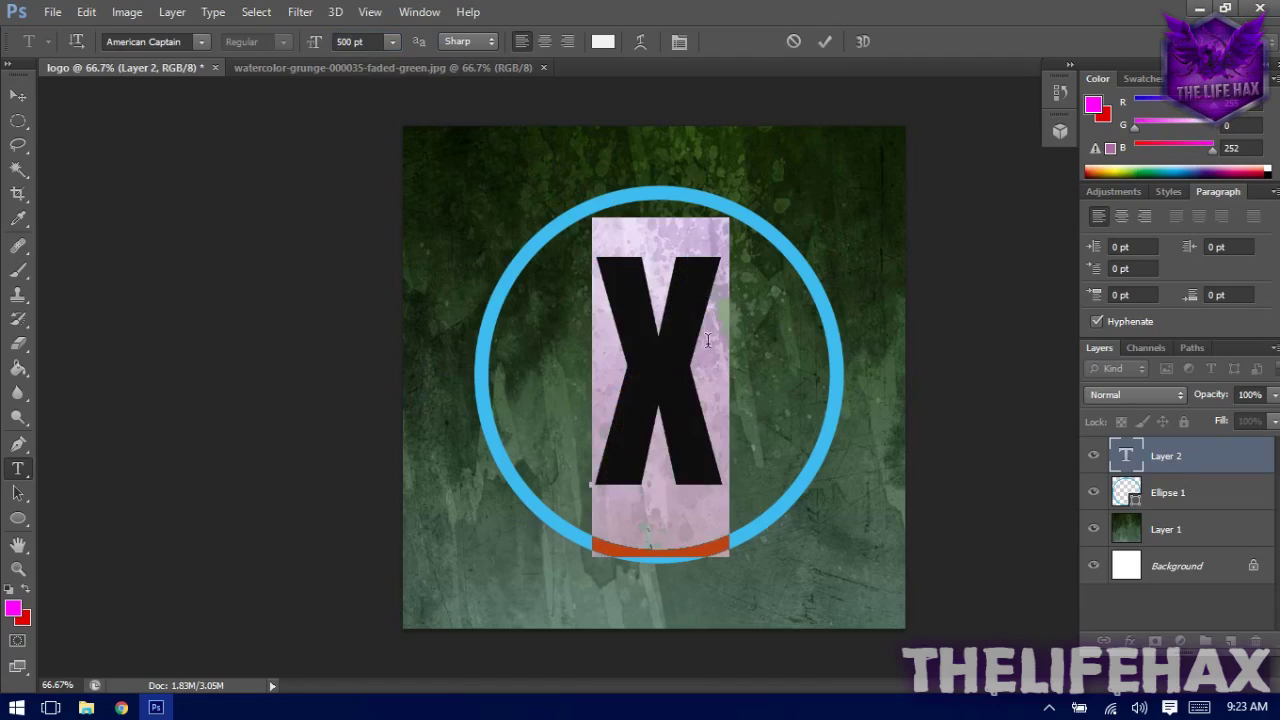
click(752, 410)
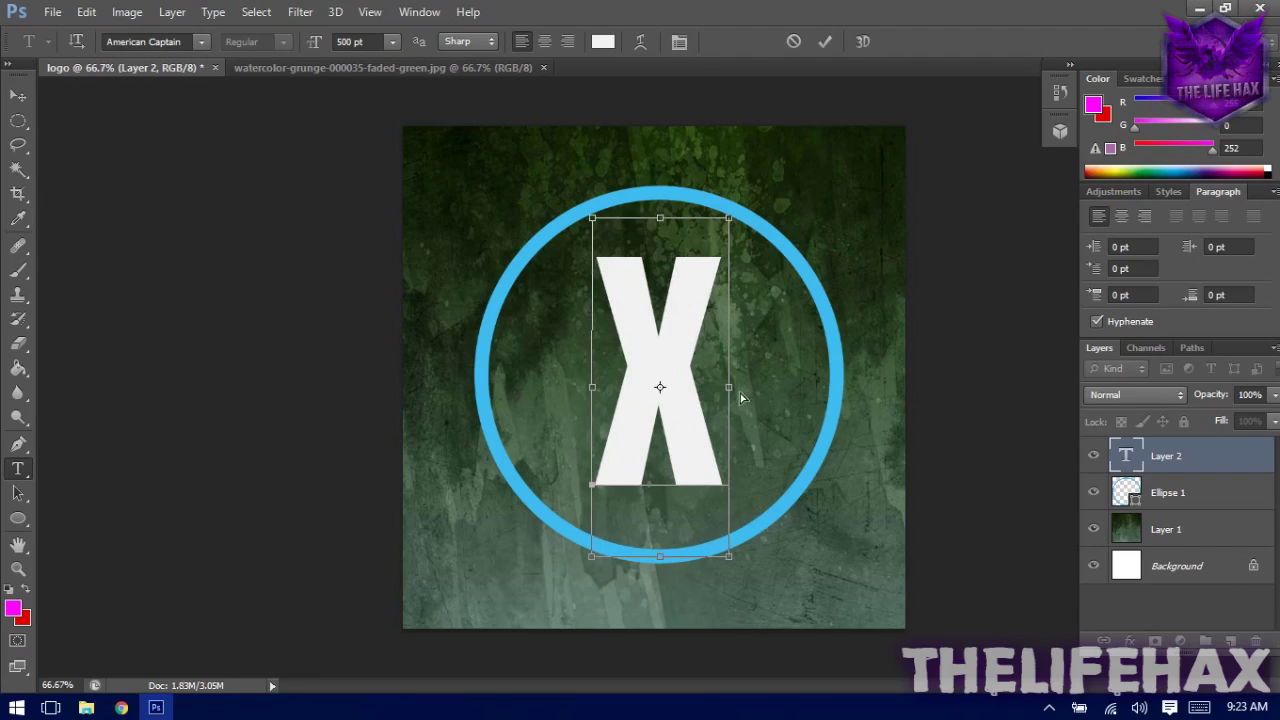
drag(733, 392, 750, 390)
drag(593, 389, 568, 389)
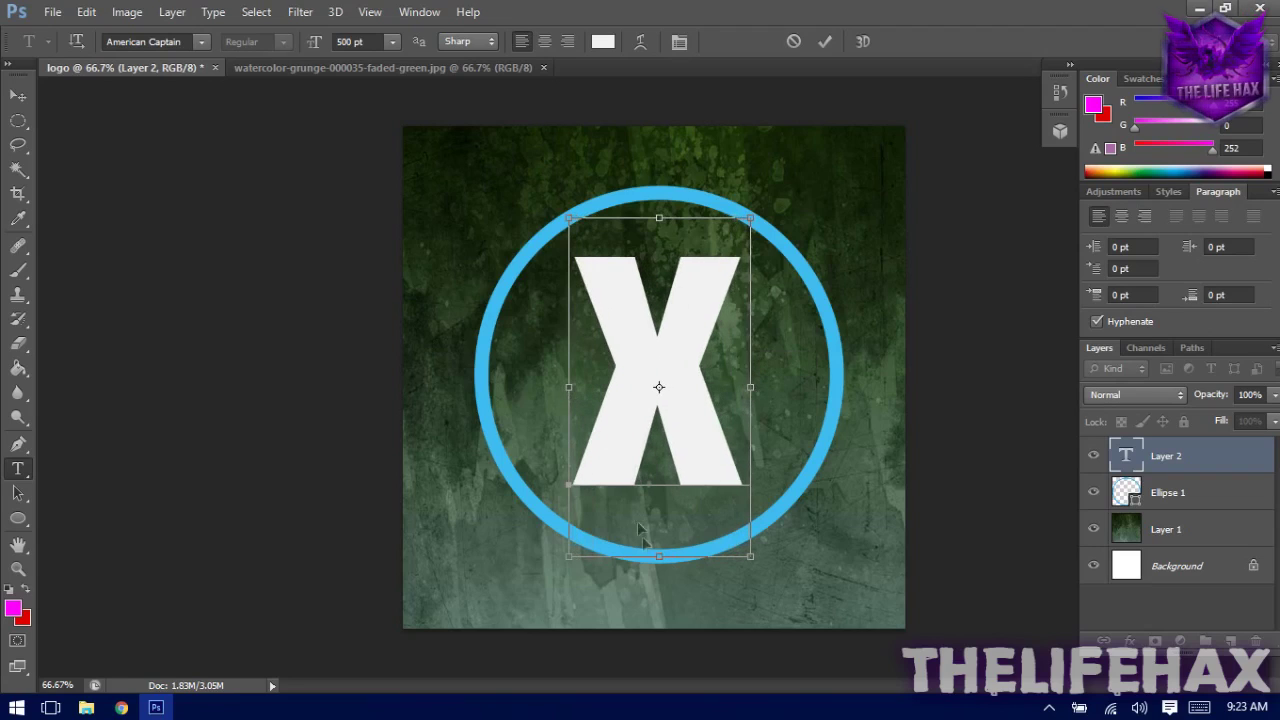
drag(660, 562, 668, 534)
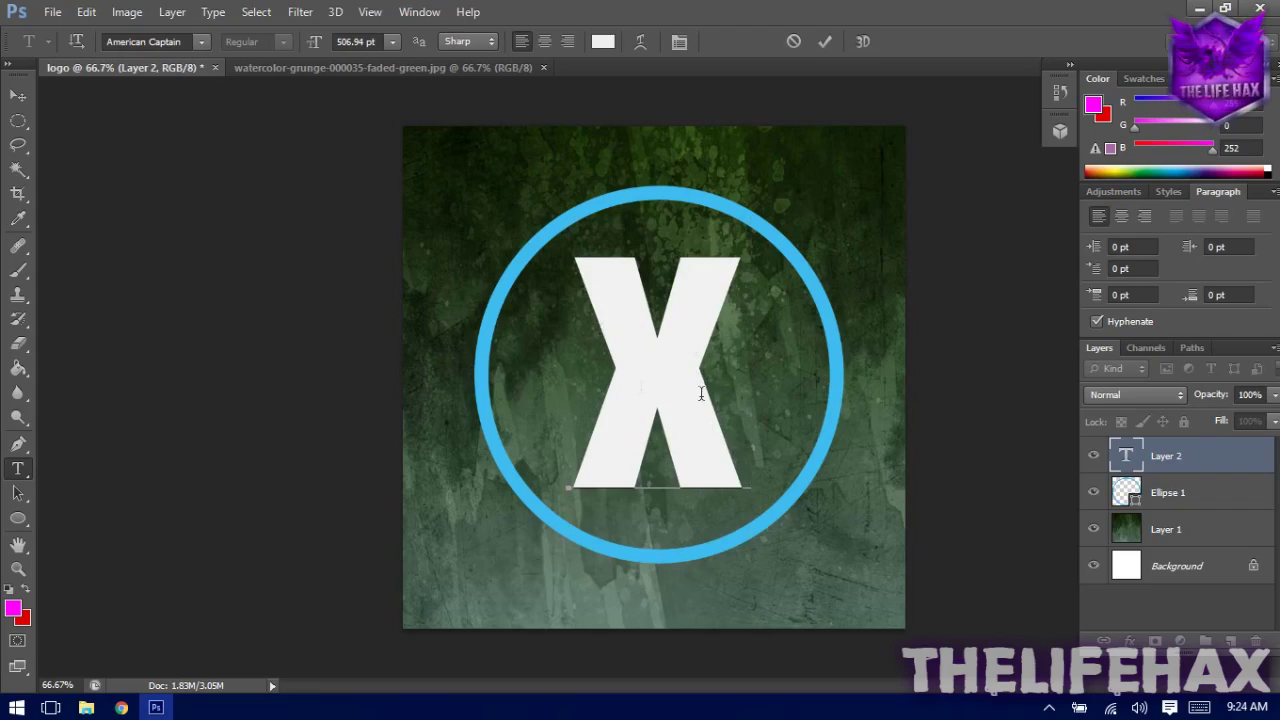
- Set the text color of the X to pure white, ffffff
double_click(677, 350)
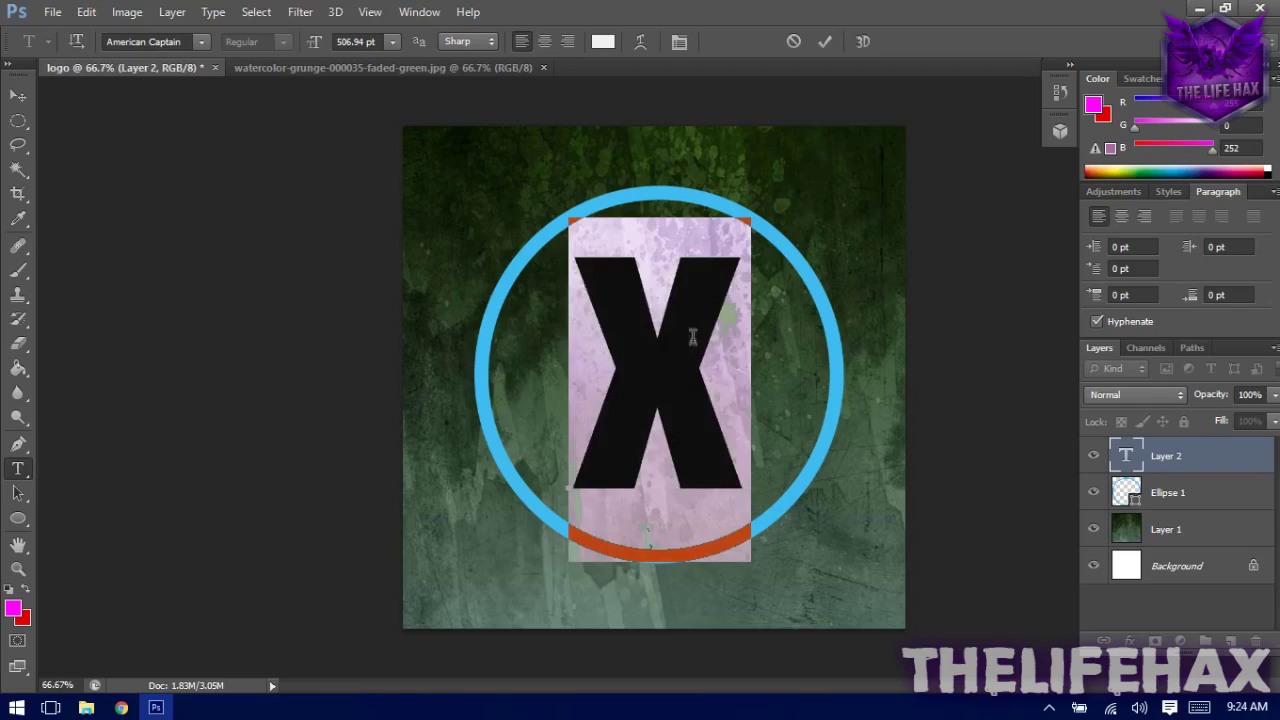
click(602, 41)
click(1050, 85)
mouse_move(1050, 85)
mouse_down()
mouse_move(1023, 126)
mouse_move(1049, 314)
mouse_move(824, 314)
mouse_up()
click(1050, 88)
drag(1086, 314, 1083, 149)
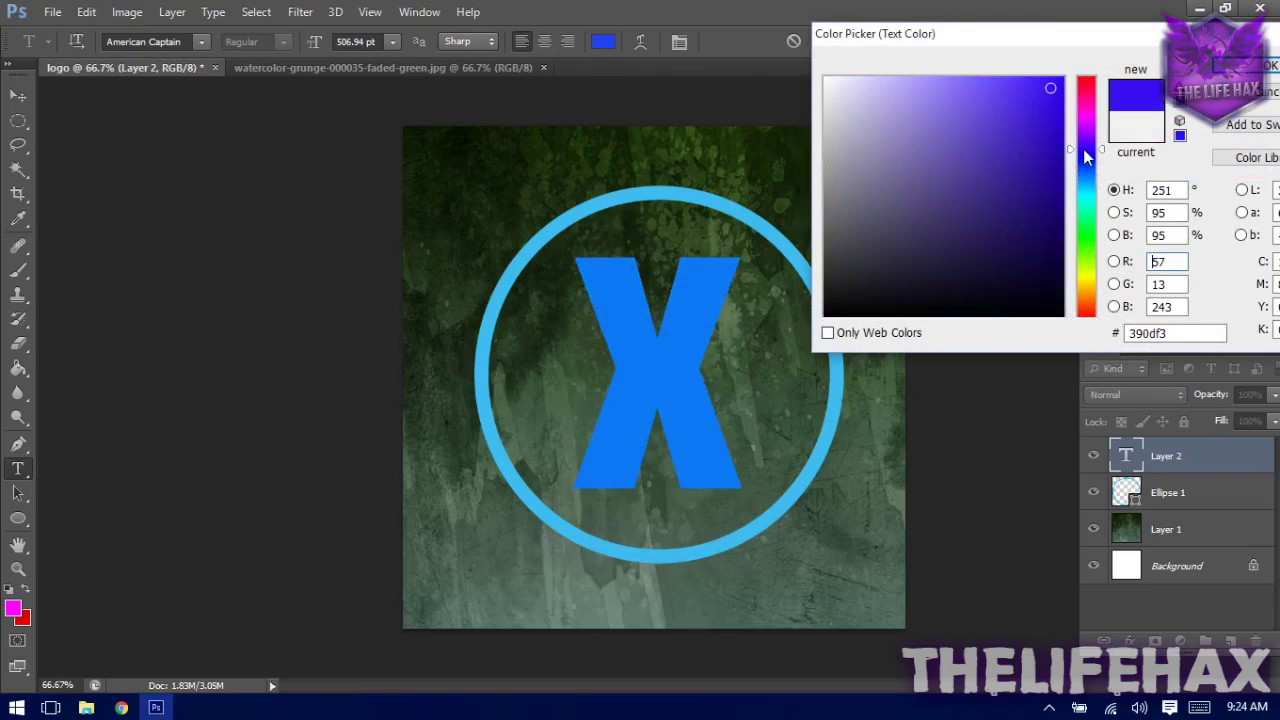
click(1083, 207)
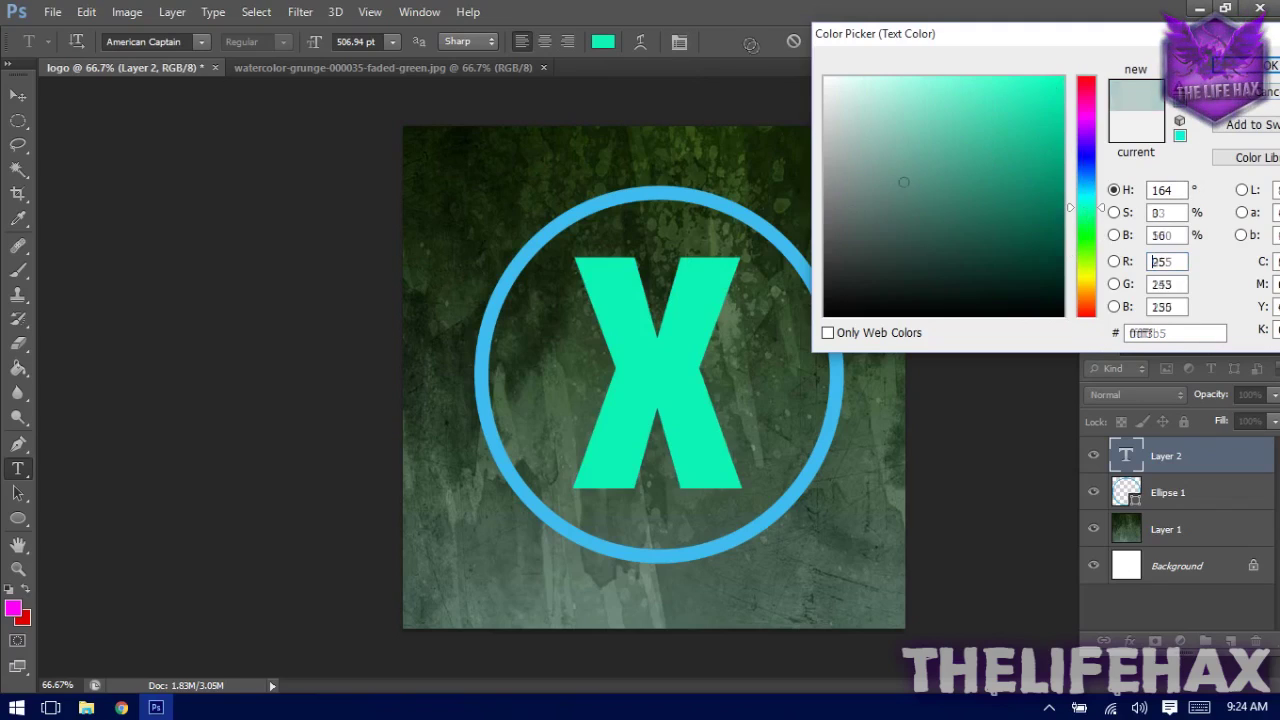
click(826, 78)
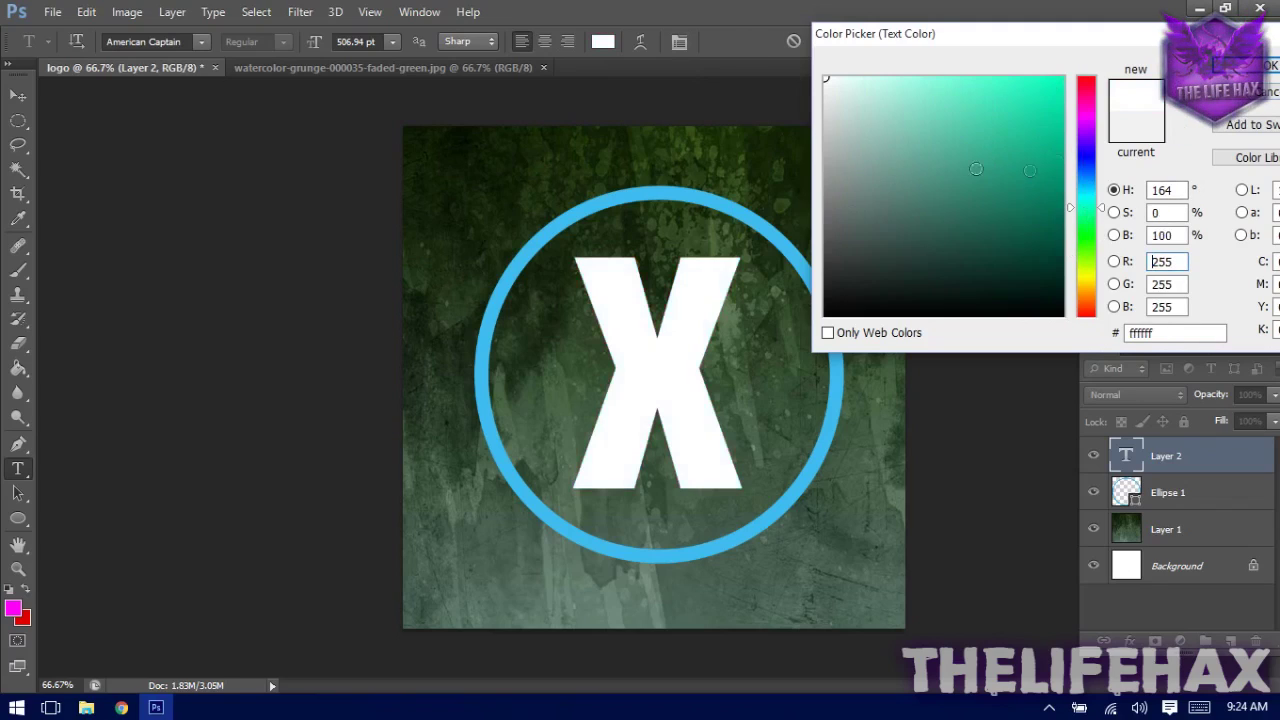
click(1270, 70)
click(651, 366)
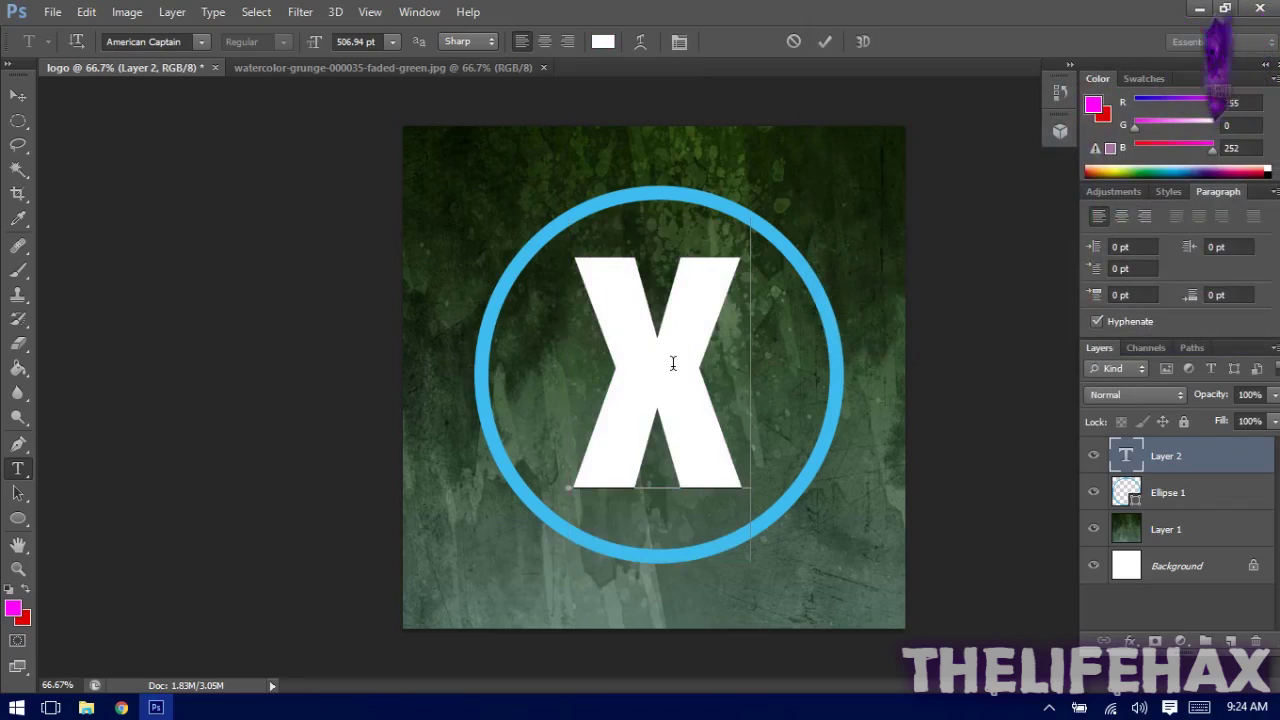
key(ctrl+a)
click(720, 407)
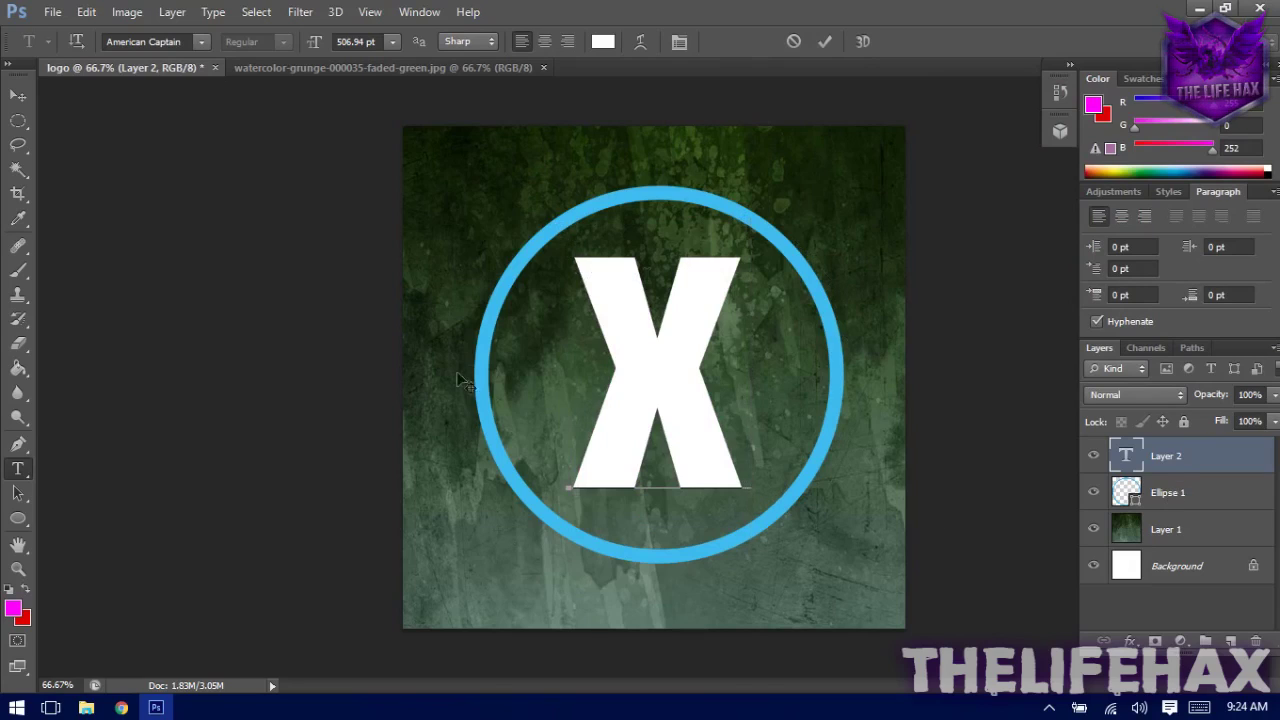
- Change the stroke color of the ring on the Ellipse 1 layer to green
click(1177, 500)
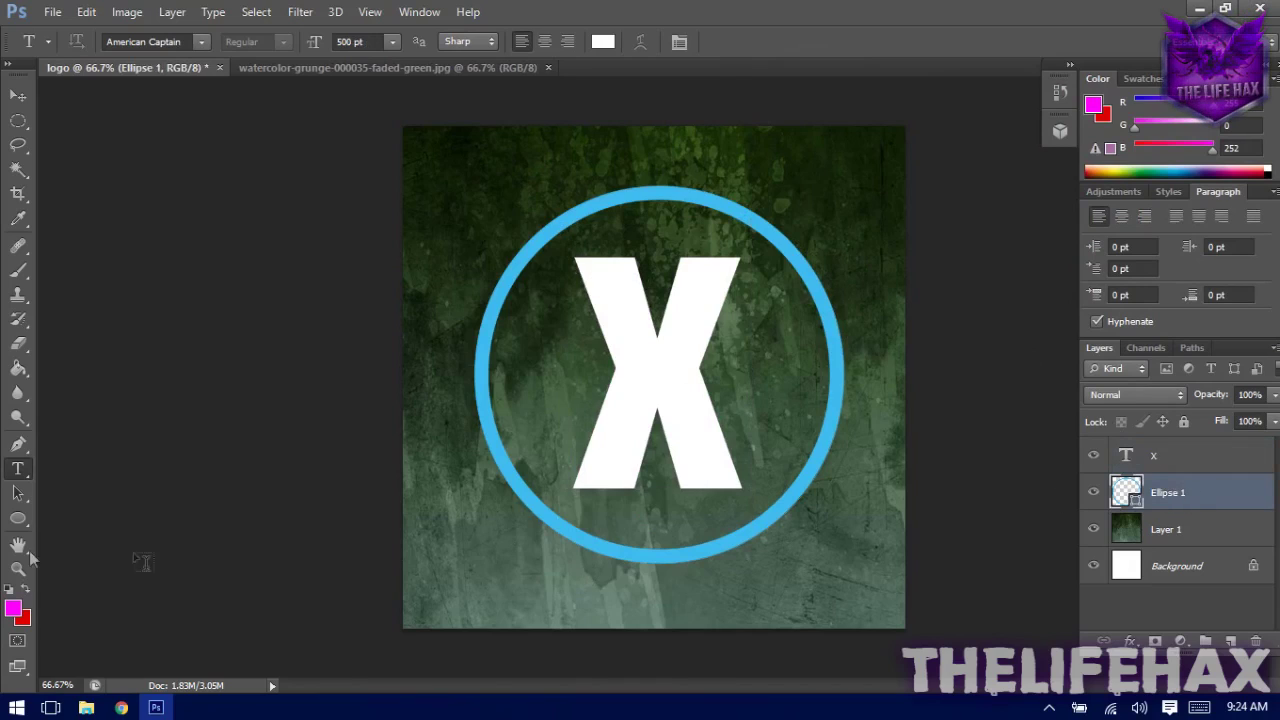
click(27, 518)
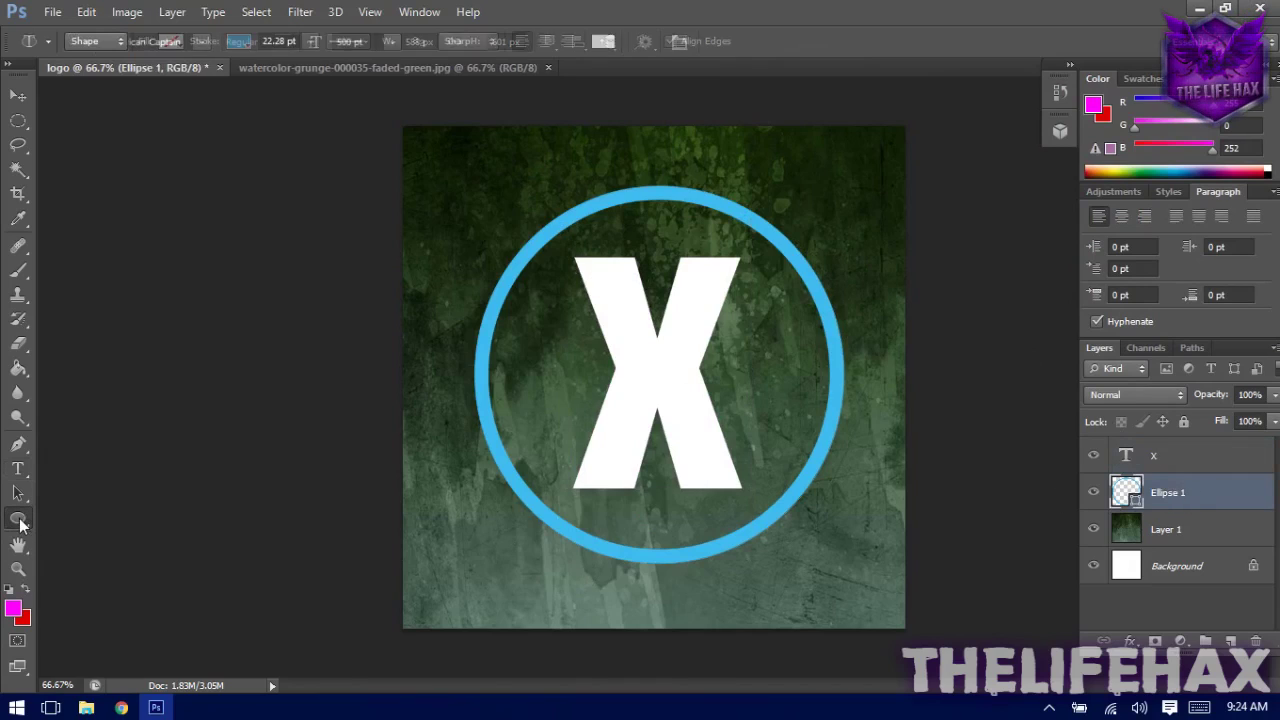
click(239, 42)
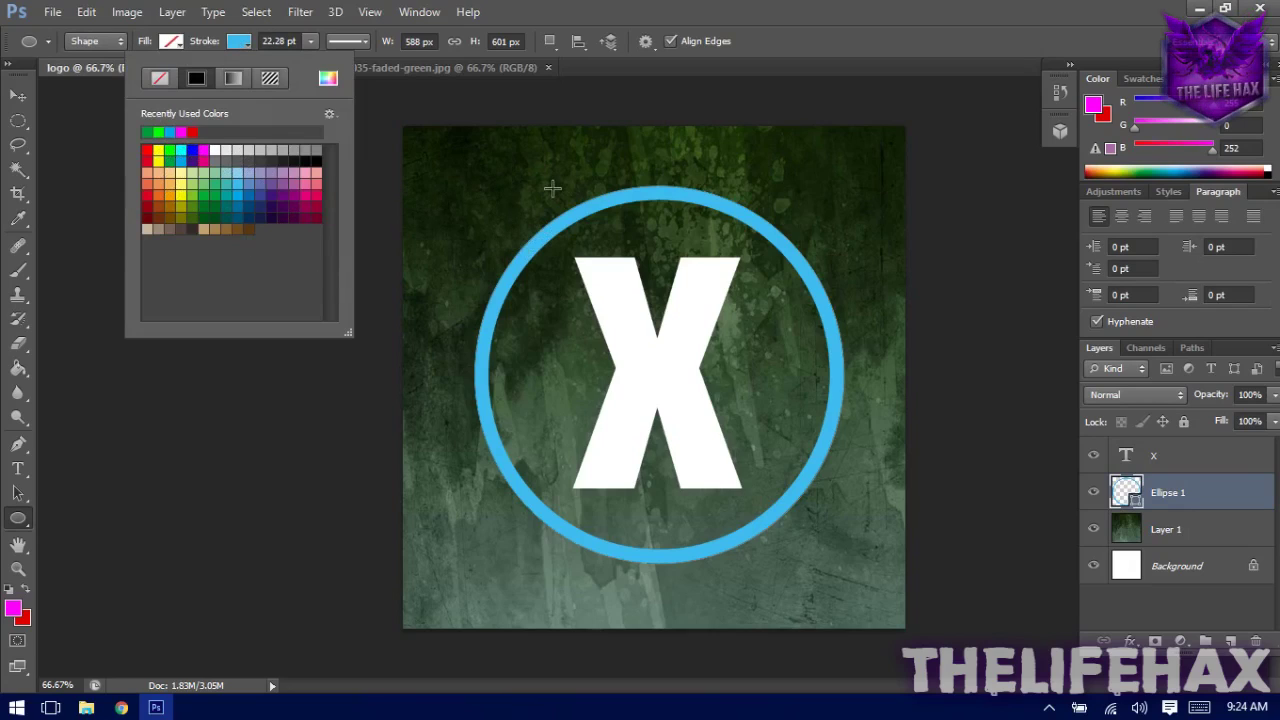
click(171, 153)
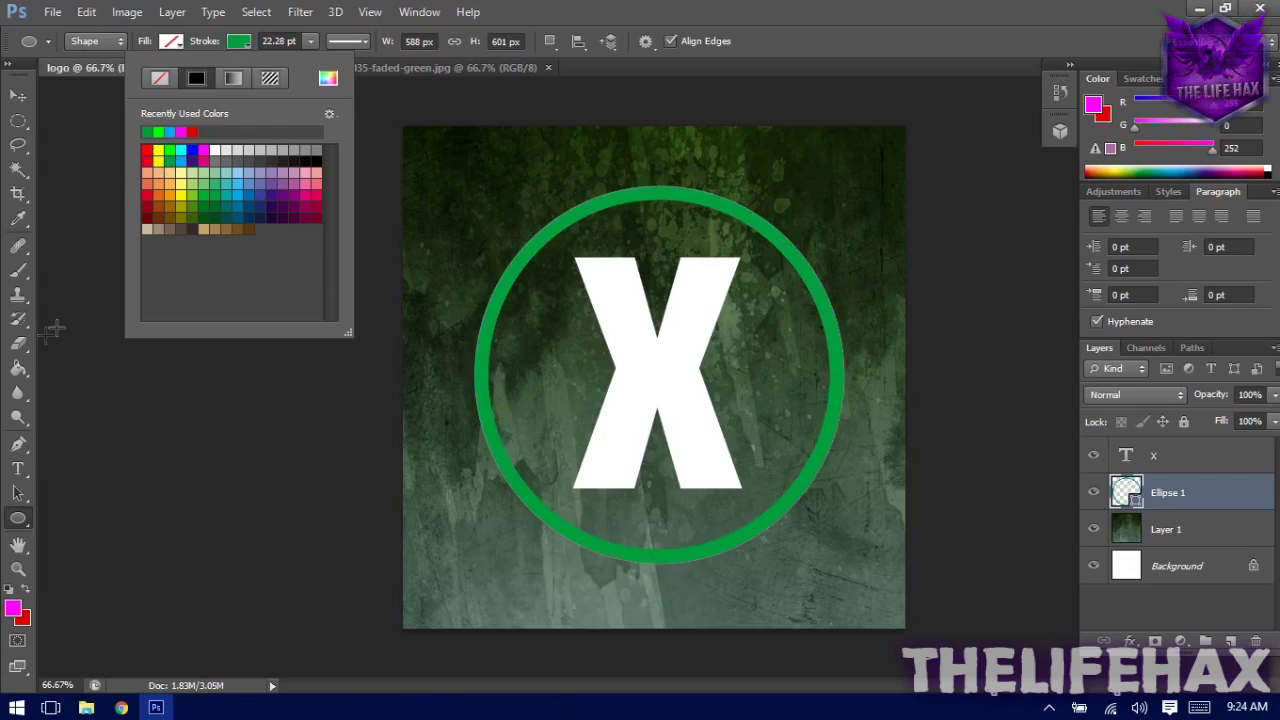
- Add a Bevel & Emboss effect to the green ring on the Ellipse 1 layer
click(19, 97)
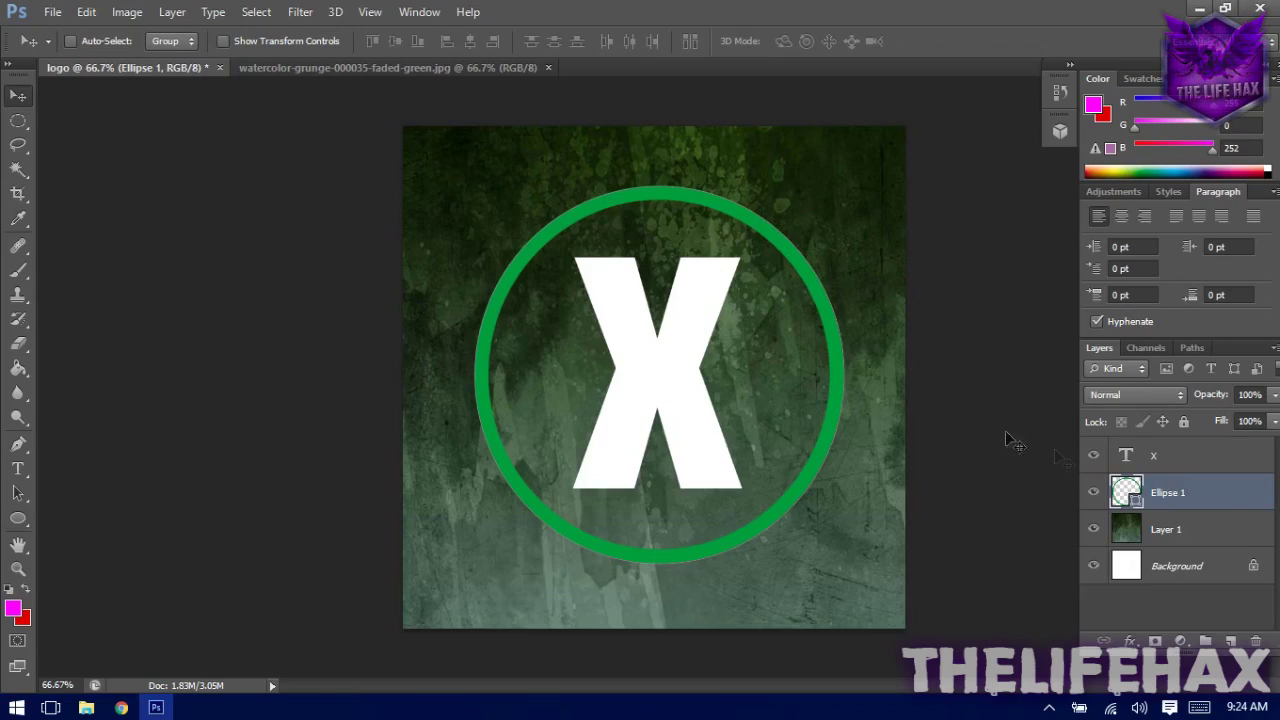
right_click(1188, 509)
click(878, 116)
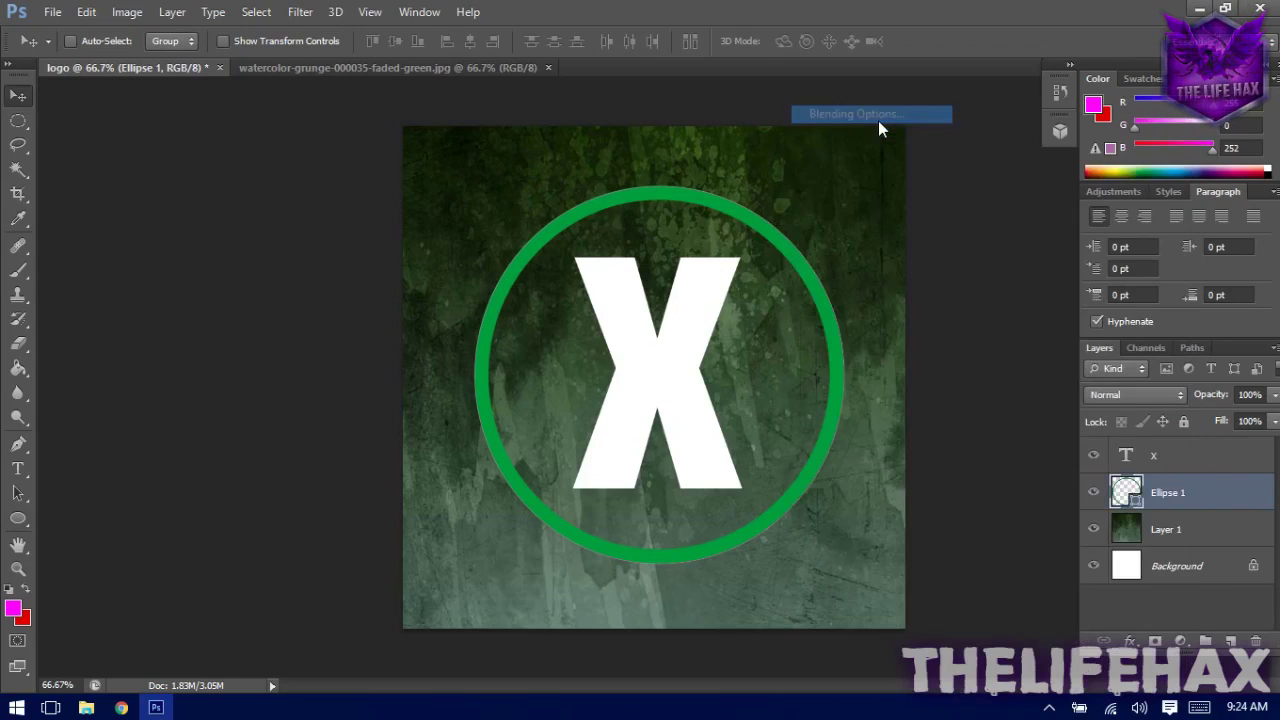
click(802, 166)
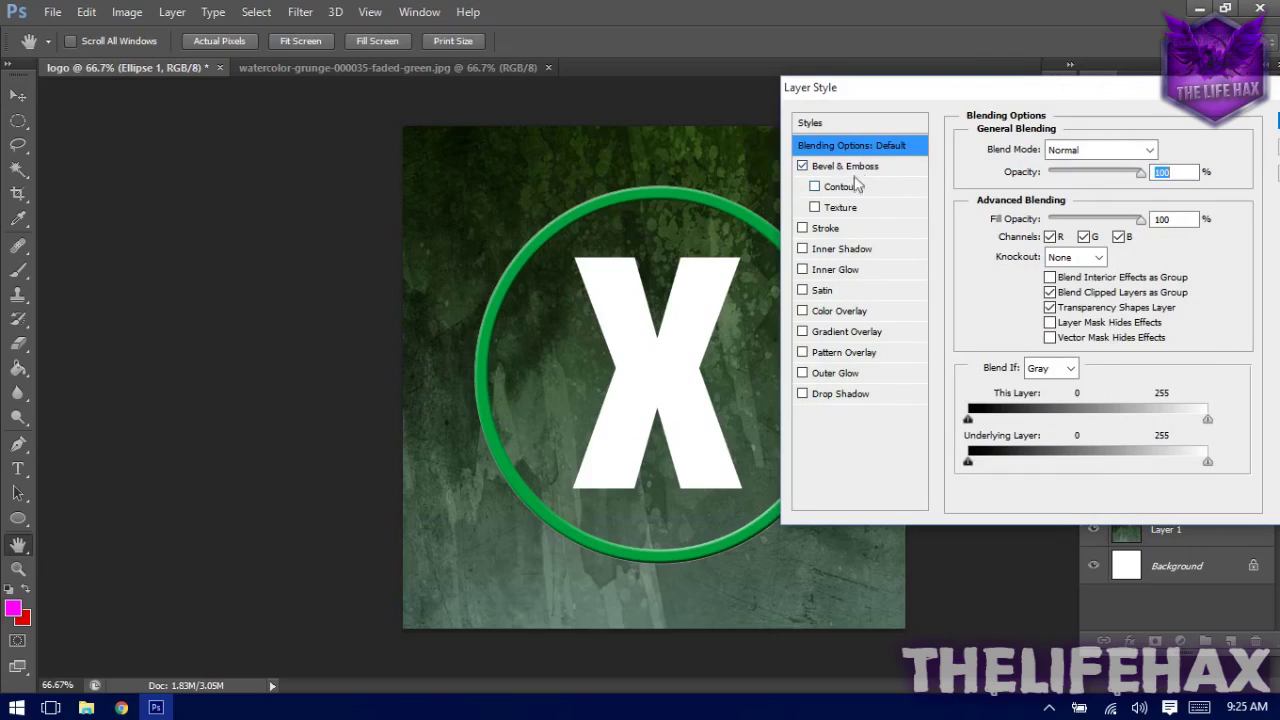
- Add a drop shadow to the ring with a 31 px distance, 21% spread and an enlarged size, and apply the layer style
click(868, 393)
drag(1040, 231, 1064, 228)
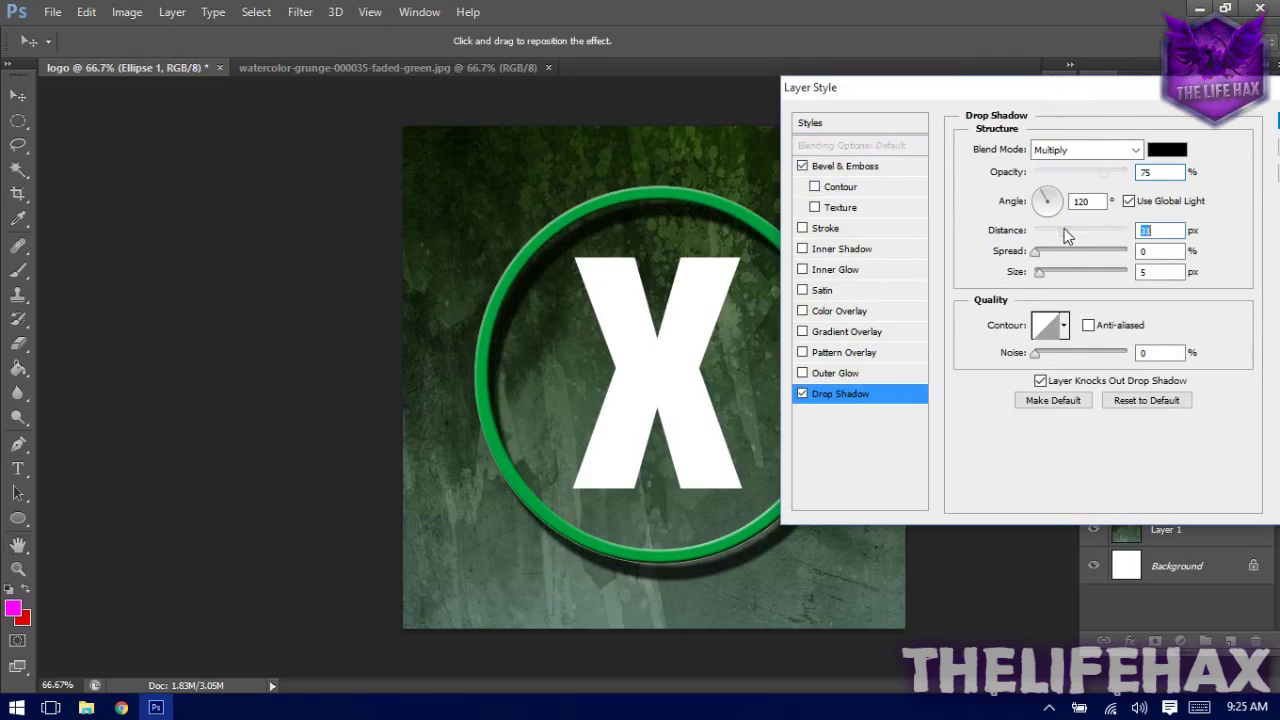
drag(930, 90, 977, 87)
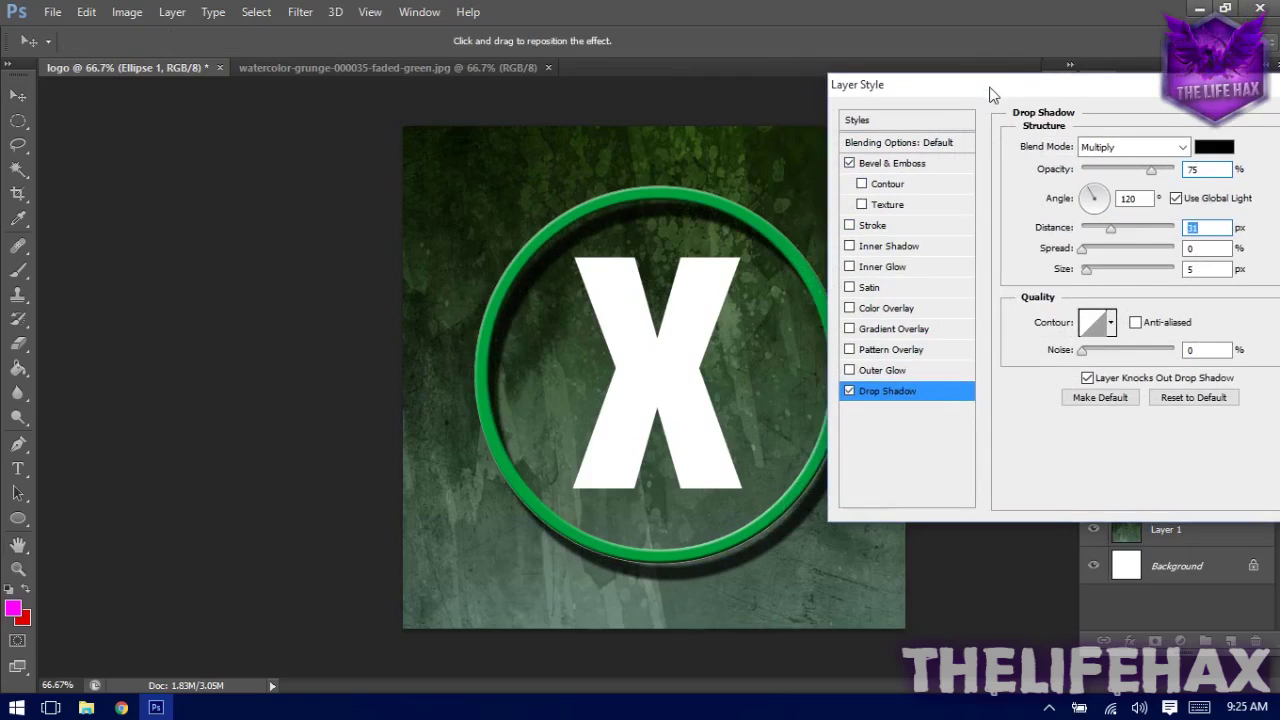
mouse_move(1089, 267)
mouse_down()
mouse_move(1106, 275)
mouse_move(1095, 252)
mouse_up()
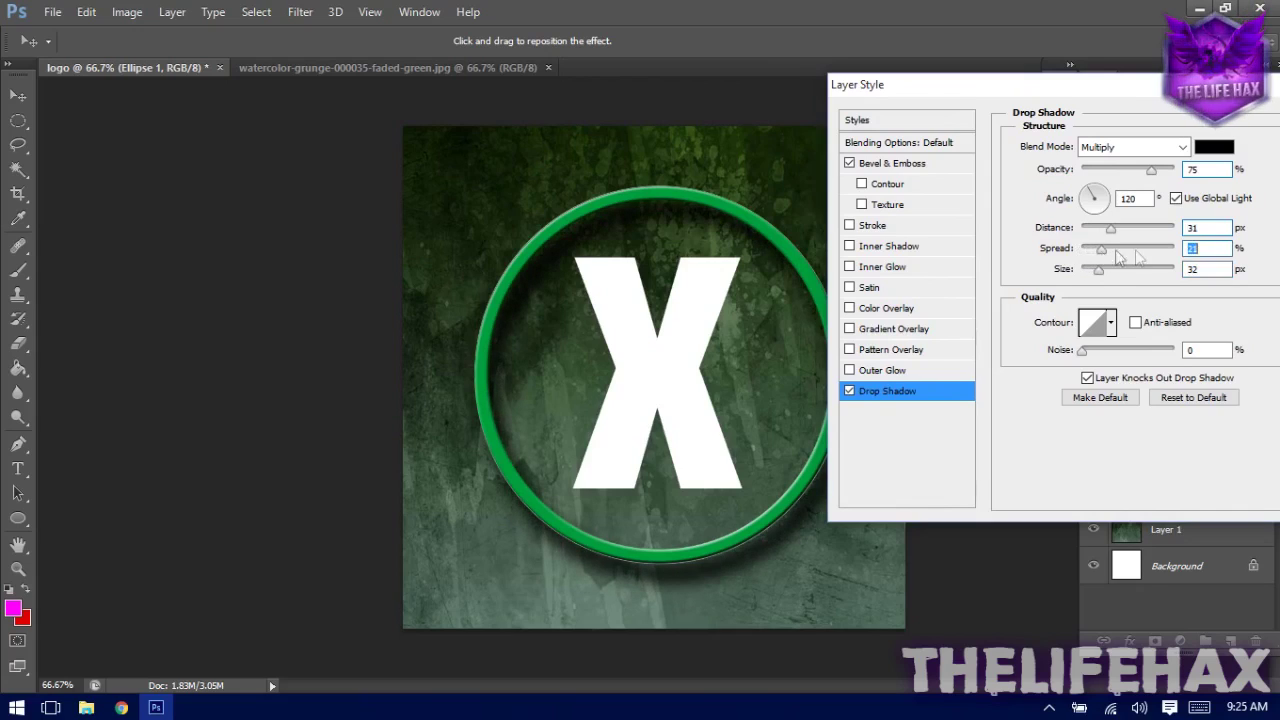
click(1191, 228)
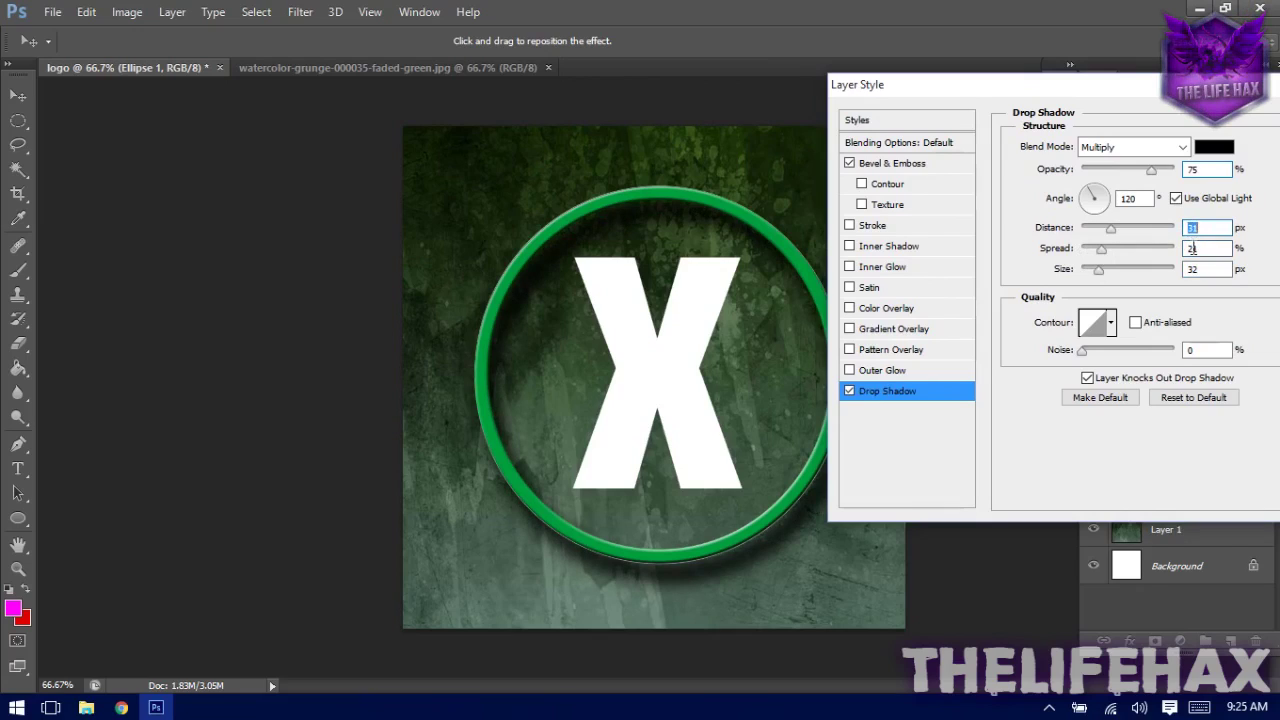
click(1191, 249)
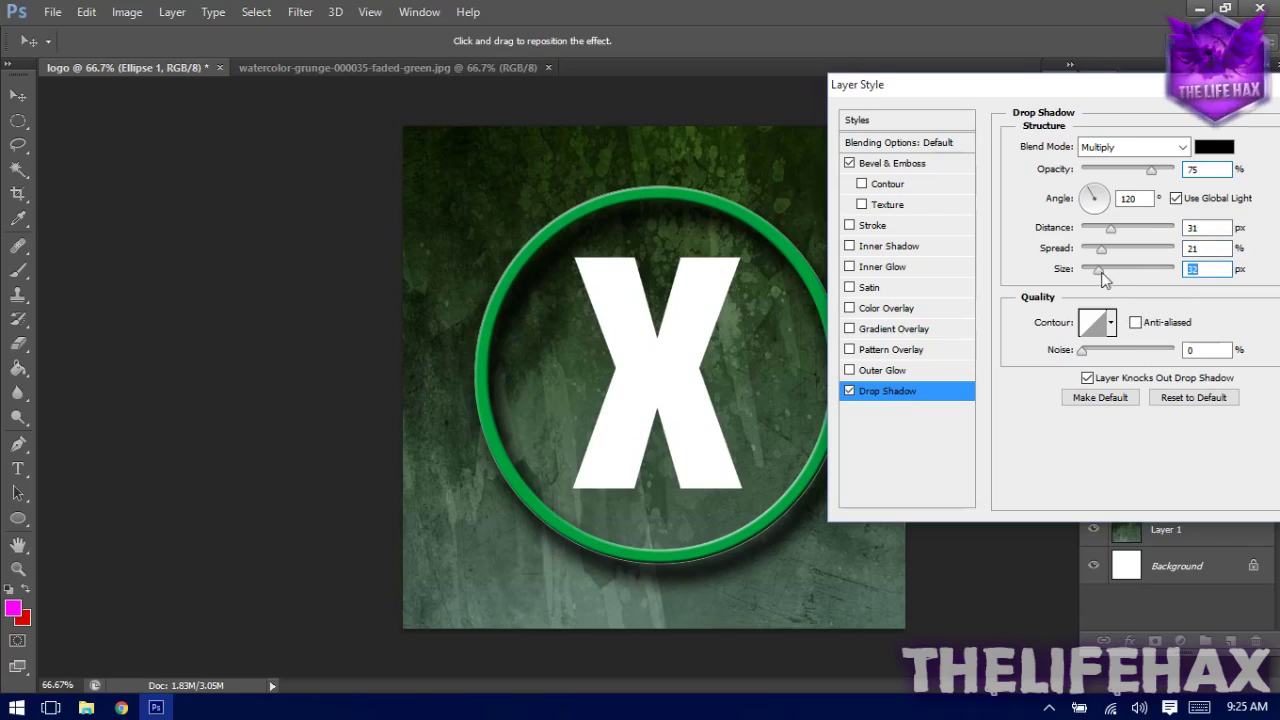
mouse_move(1118, 271)
mouse_down()
mouse_move(1129, 273)
mouse_move(1108, 272)
mouse_up()
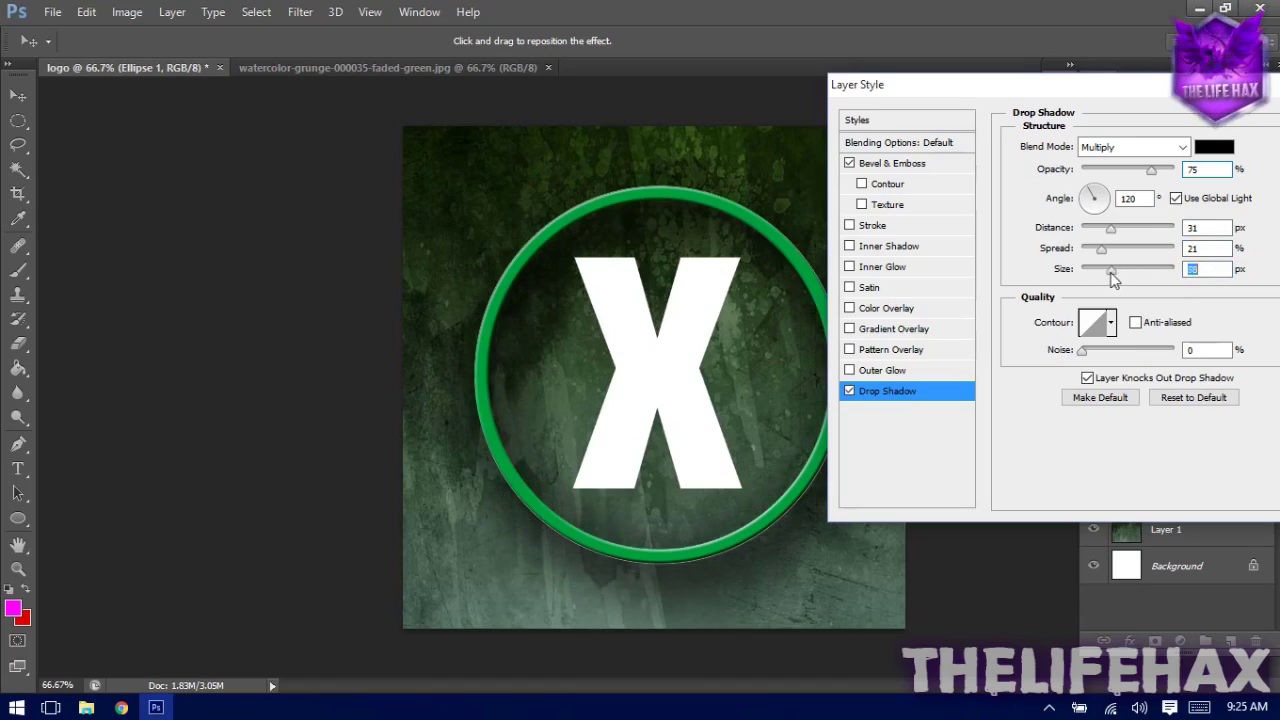
click(849, 225)
drag(994, 88, 877, 80)
click(1245, 108)
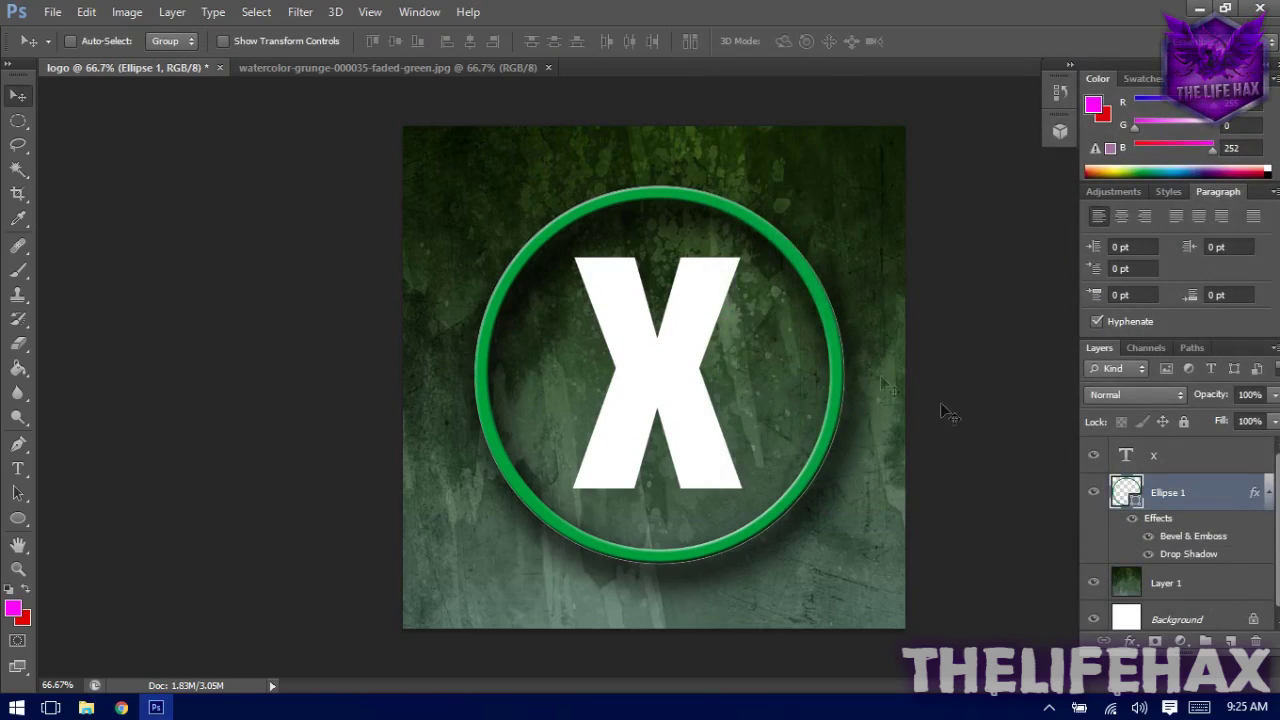
- Try to add Bevel & Emboss and Drop Shadow effects to the X text layer
click(1187, 462)
right_click(1187, 462)
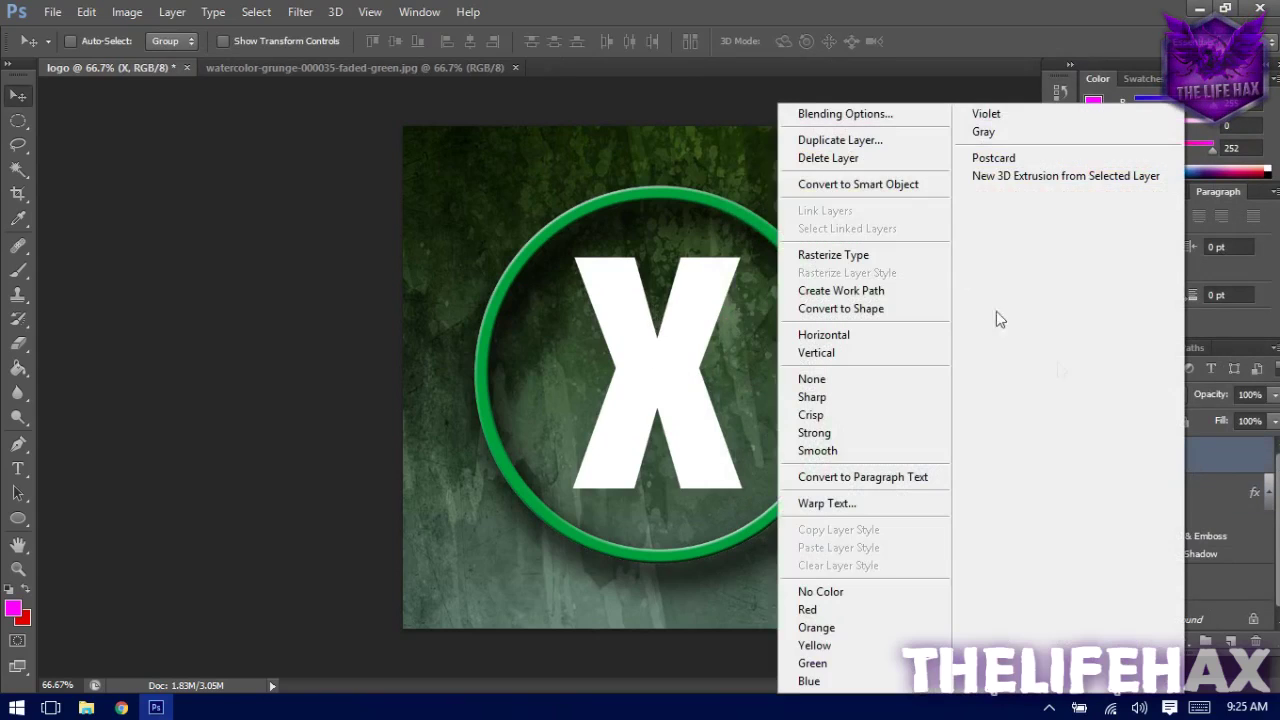
click(874, 125)
click(734, 151)
click(734, 379)
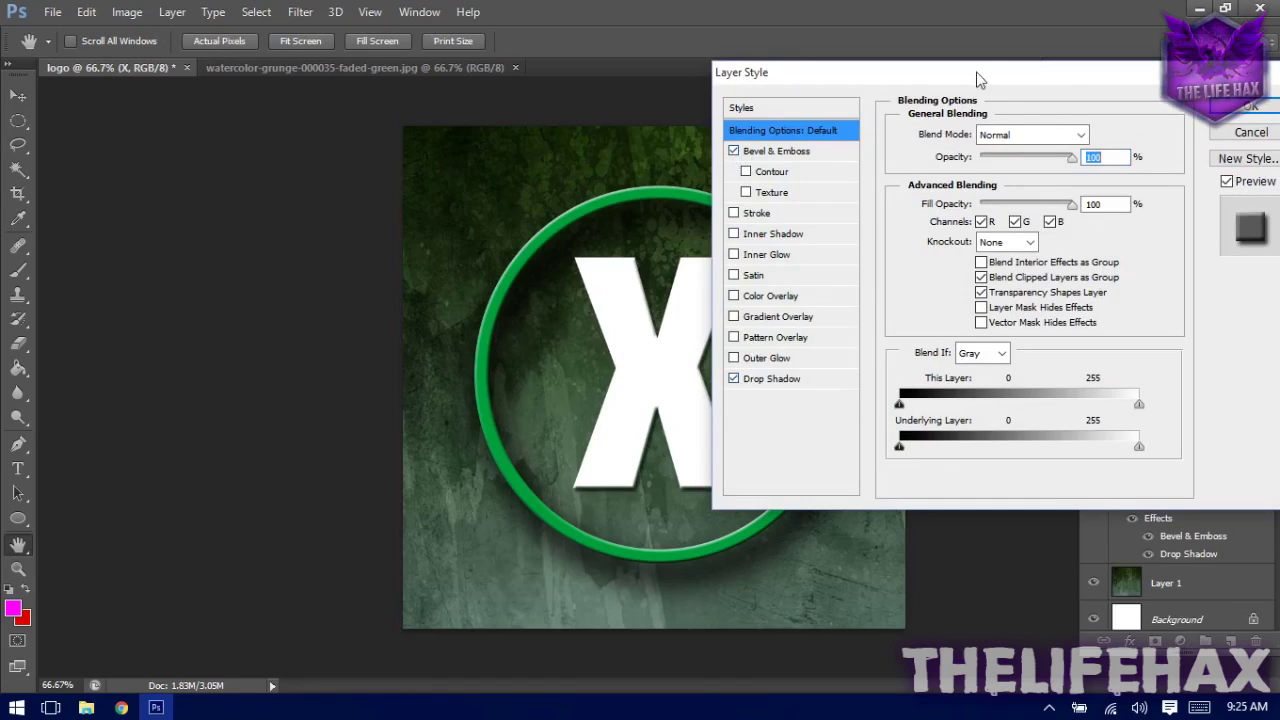
- Try a drop shadow on the X with a distance of 34 px, a spread of 18% and a size of 51 px
drag(979, 79, 1046, 82)
click(849, 383)
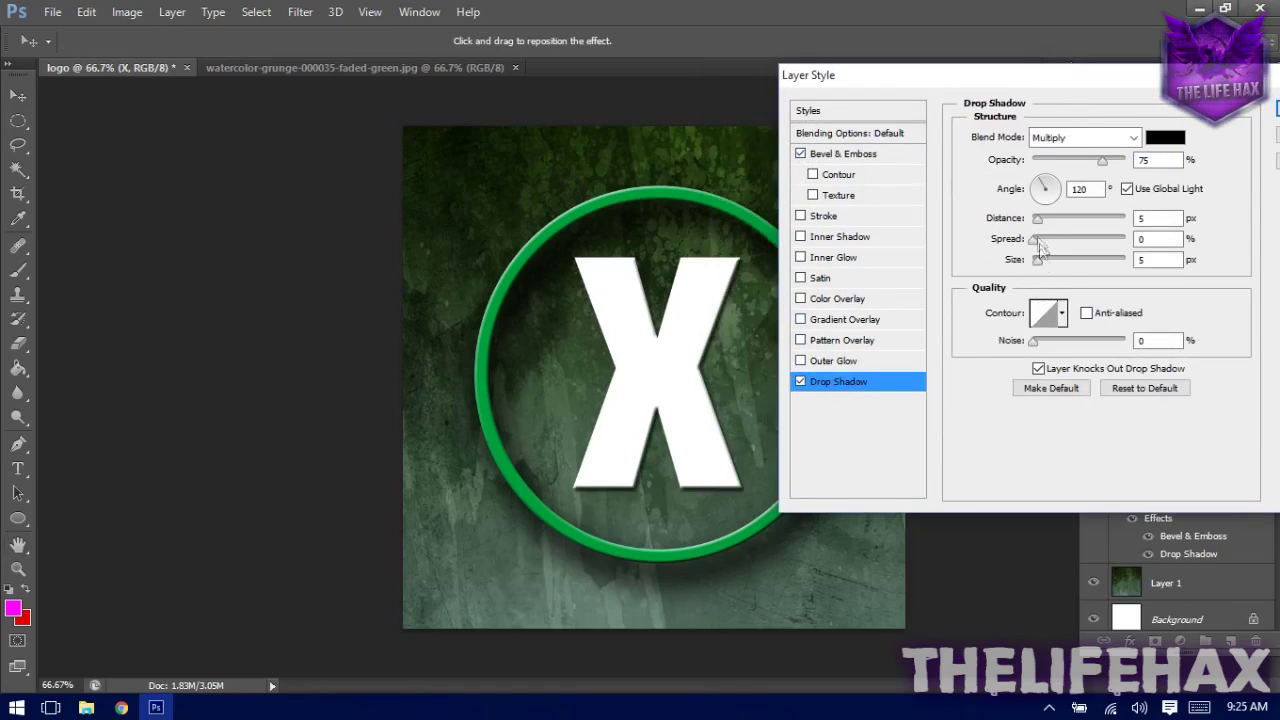
drag(1038, 219, 1065, 219)
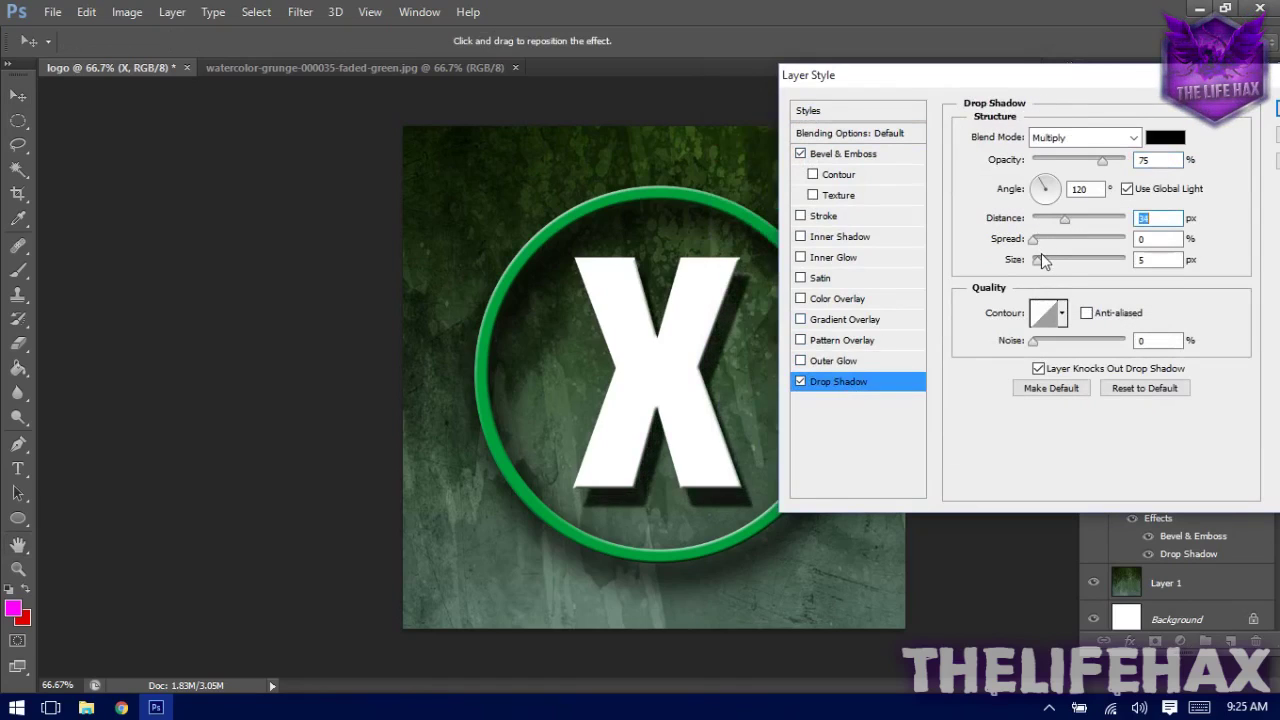
drag(1042, 262, 1052, 245)
drag(1054, 81, 805, 144)
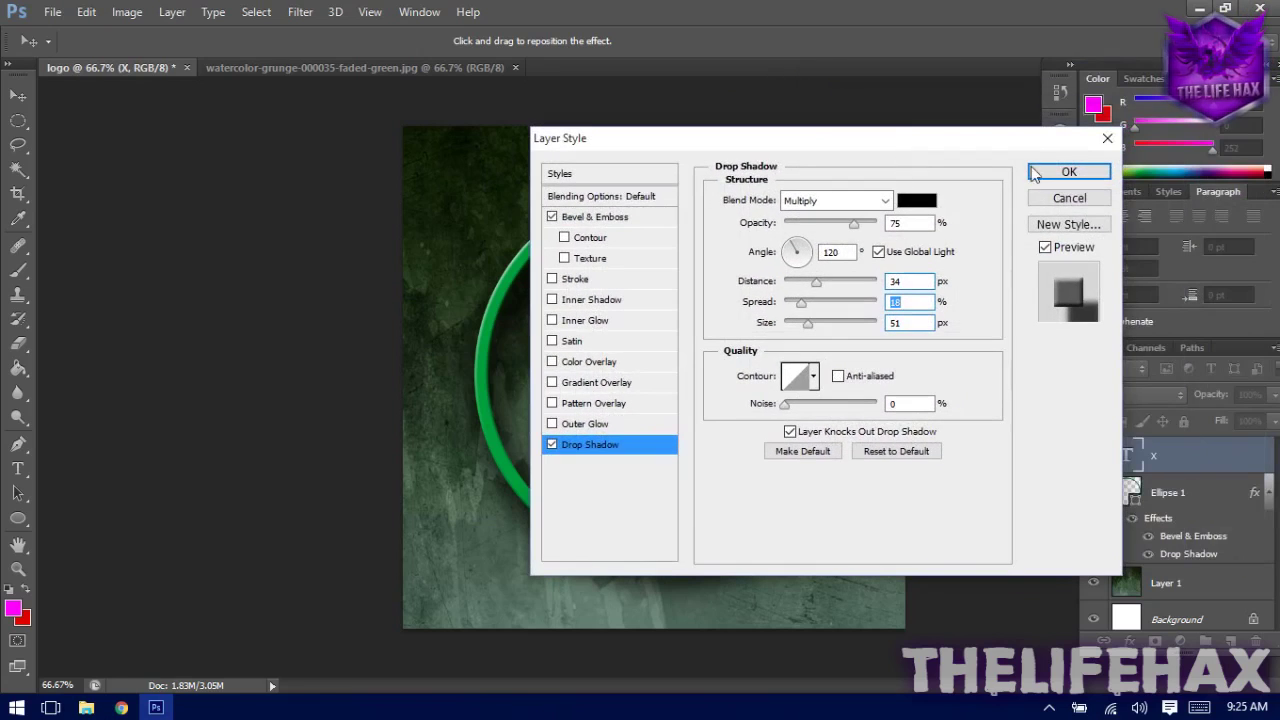
click(1100, 174)
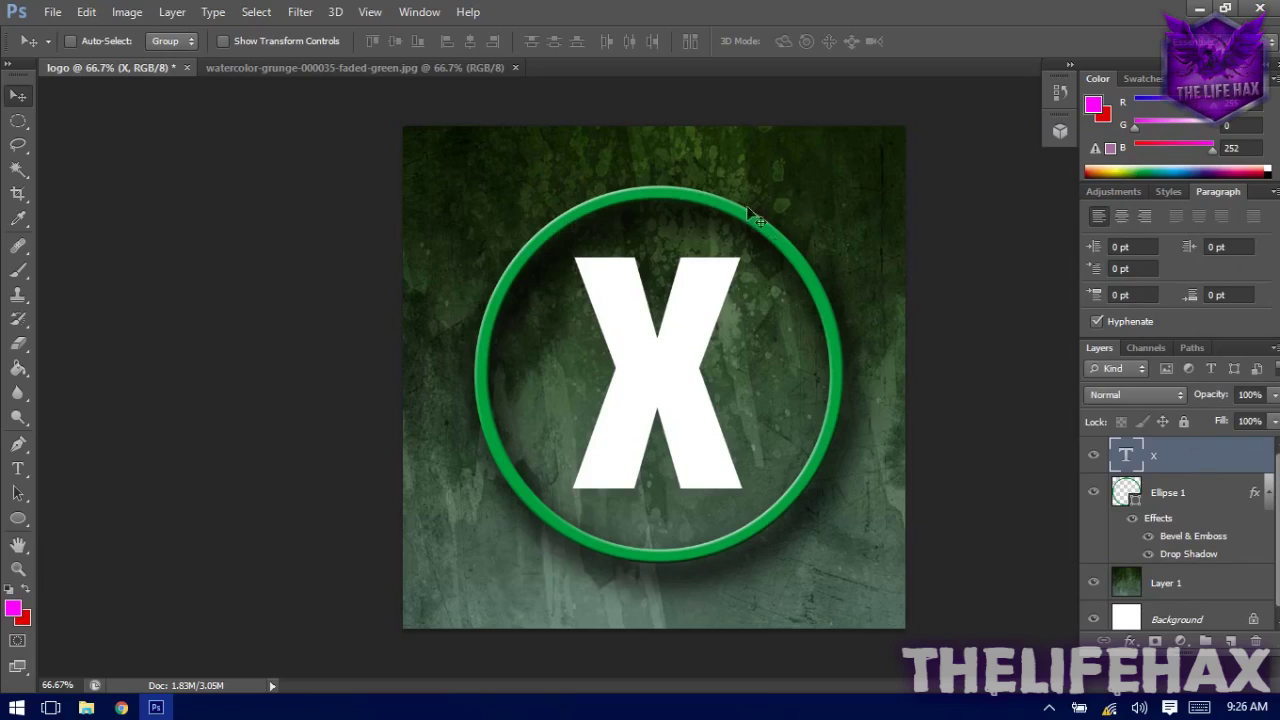
- Copy the layer style of the Ellipse 1 ring and paste it onto the X text layer
right_click(1158, 503)
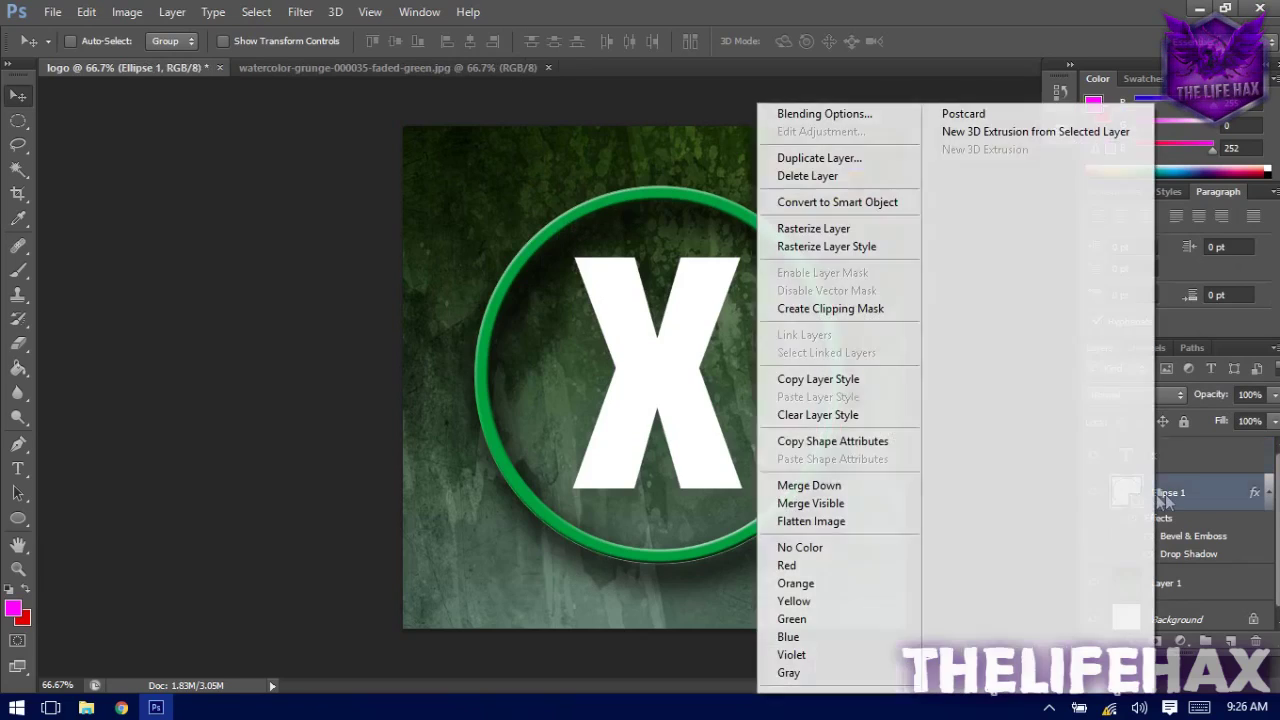
click(818, 379)
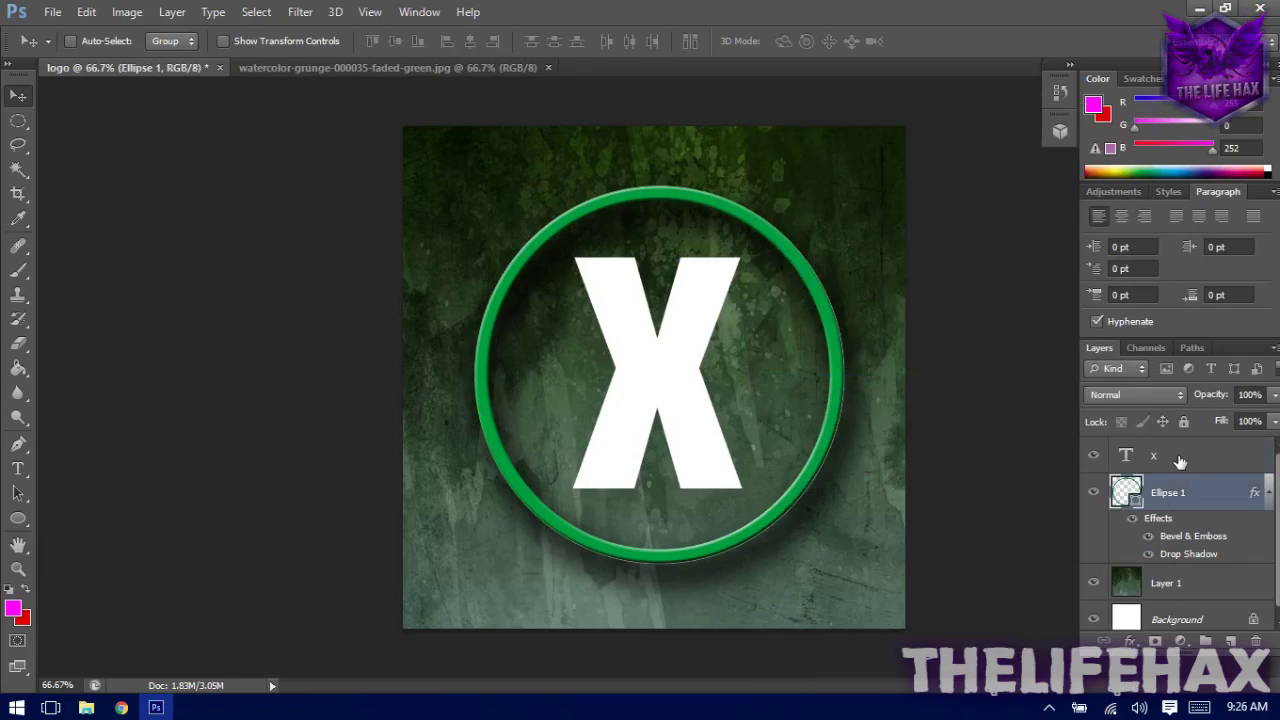
click(1183, 460)
right_click(1185, 457)
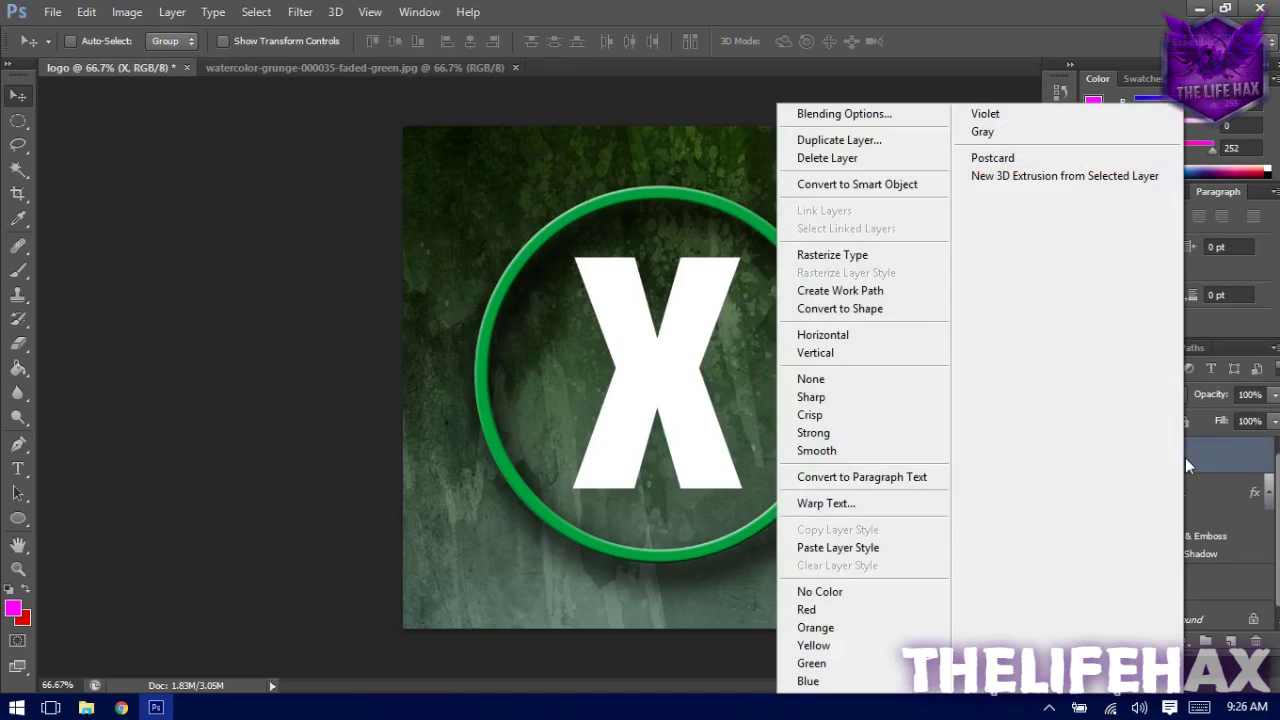
click(878, 548)
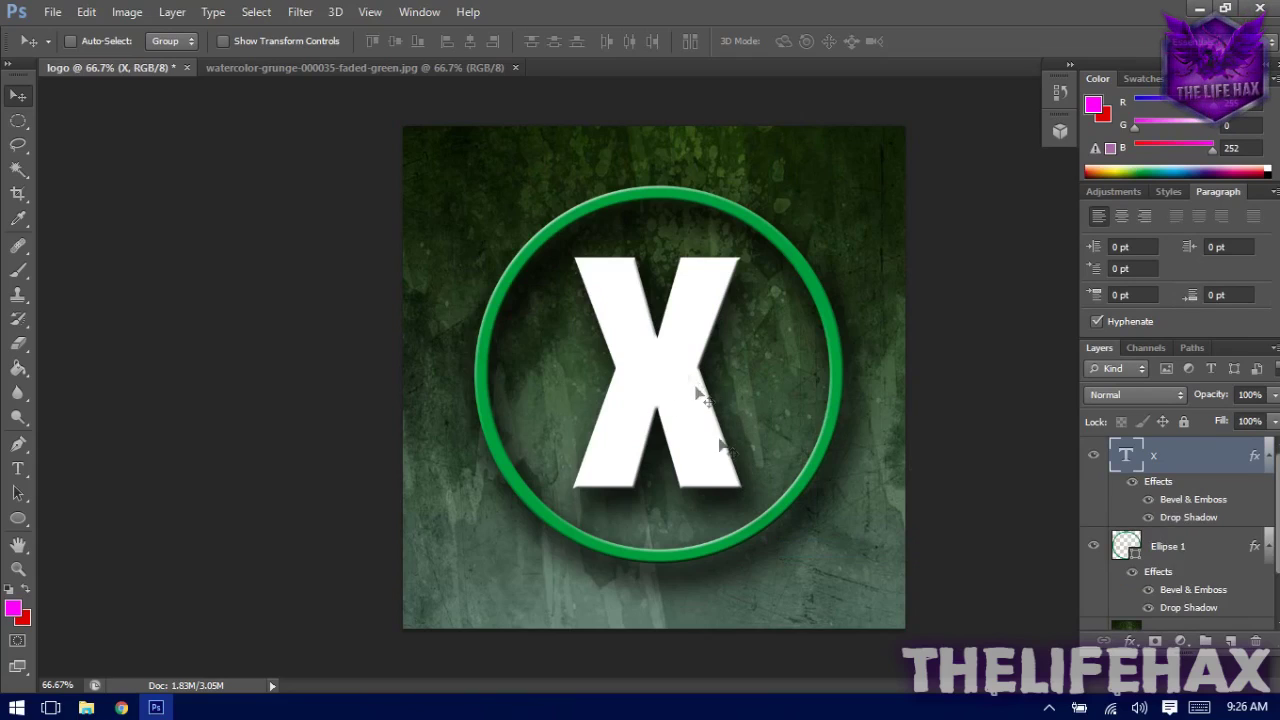
- Recolor the grunge background on Layer 1 with Hue/Saturation, setting the hue to -113 and the saturation to about +97
scroll(1199, 507, down, 2)
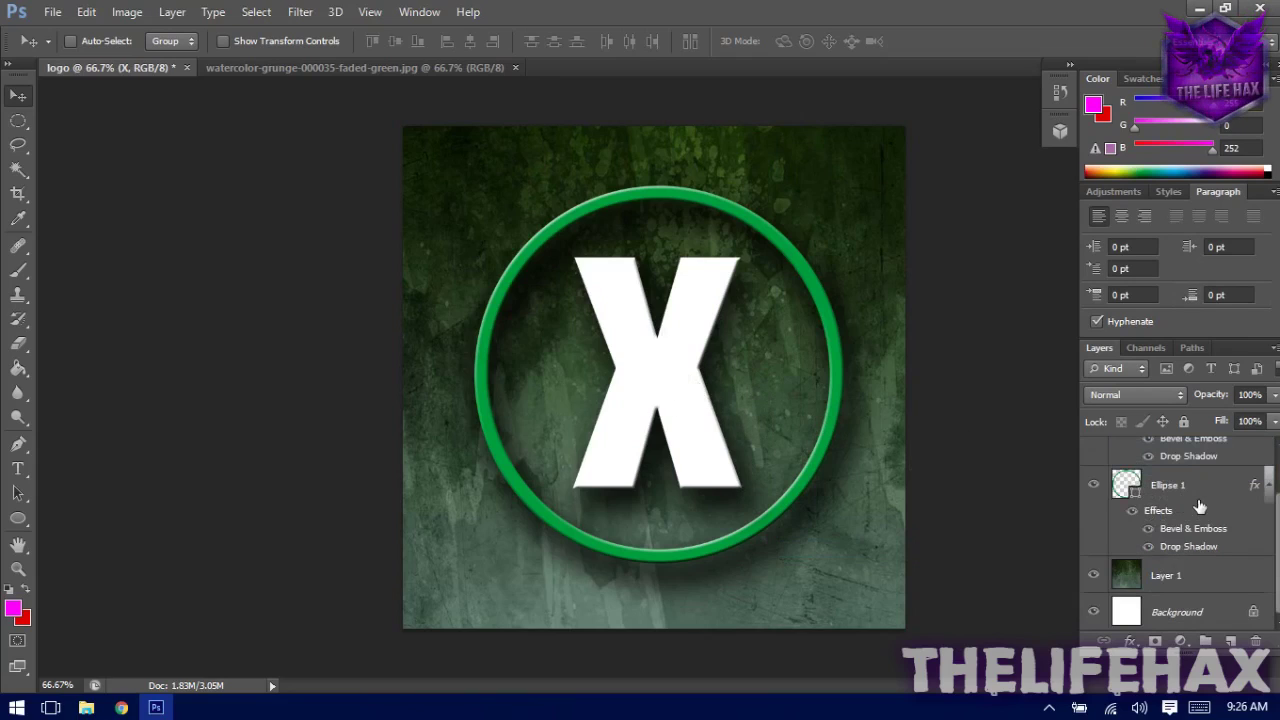
click(1173, 585)
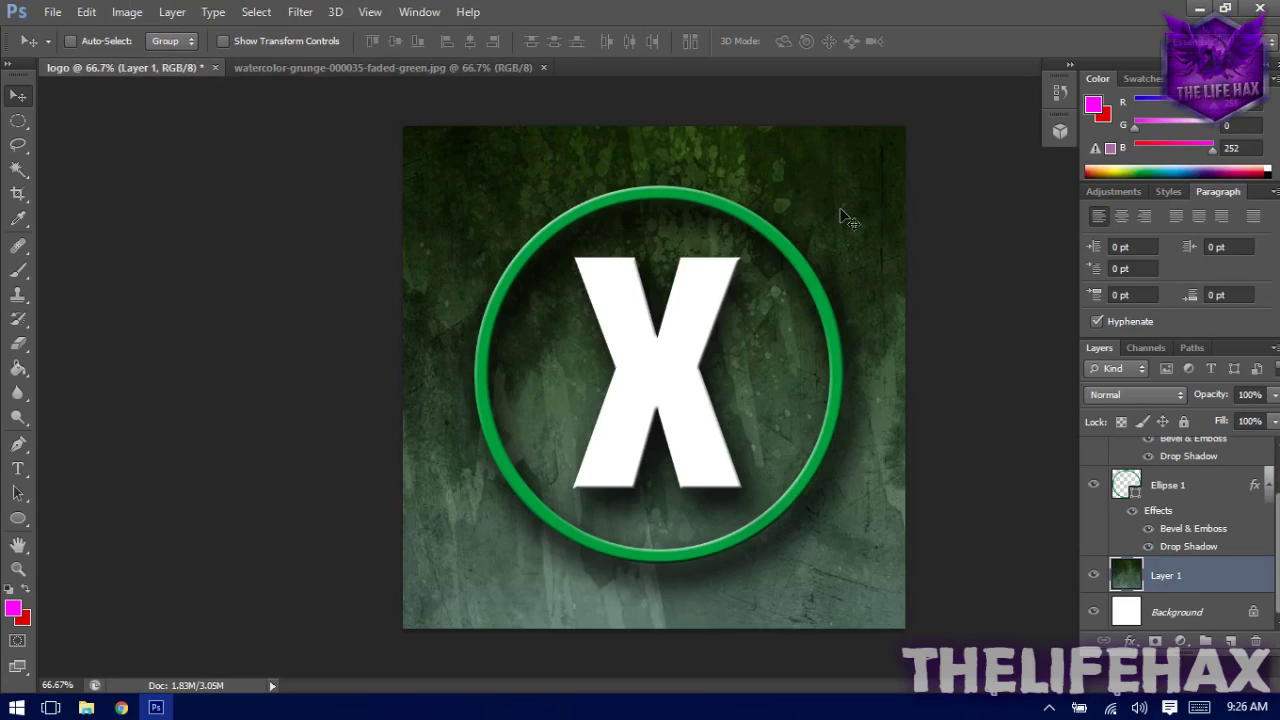
click(127, 12)
mouse_move(148, 62)
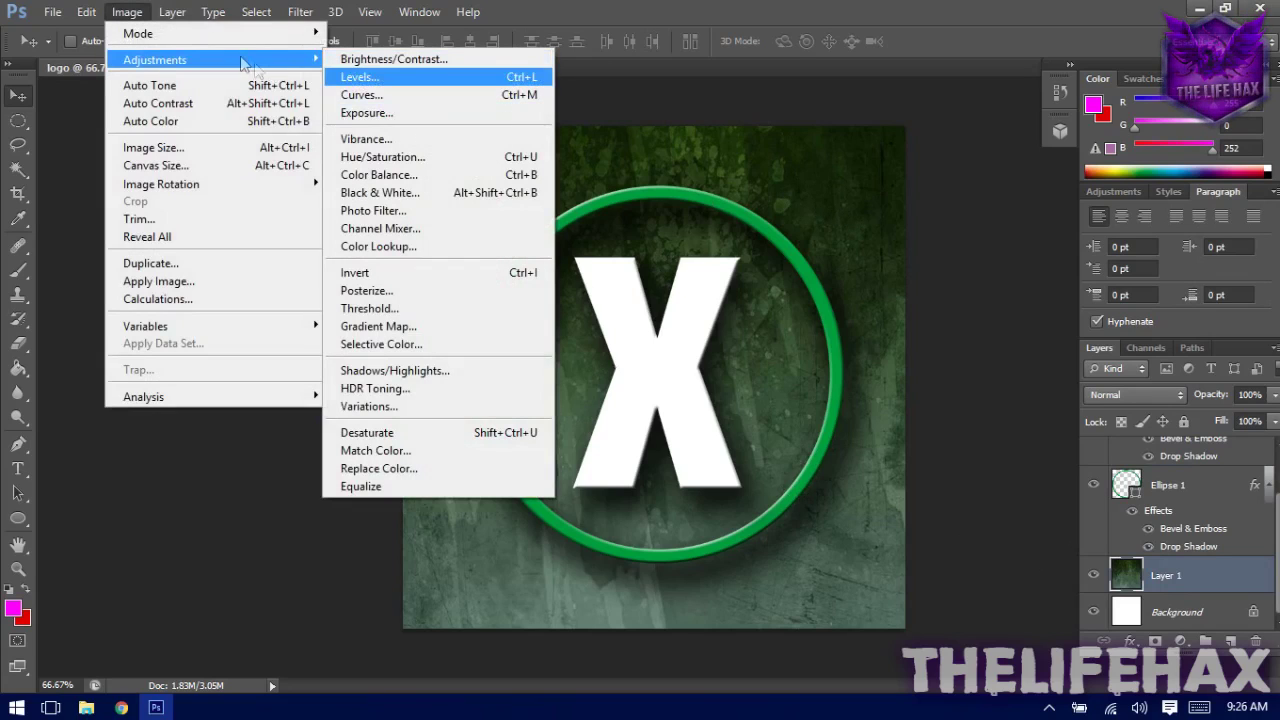
click(405, 160)
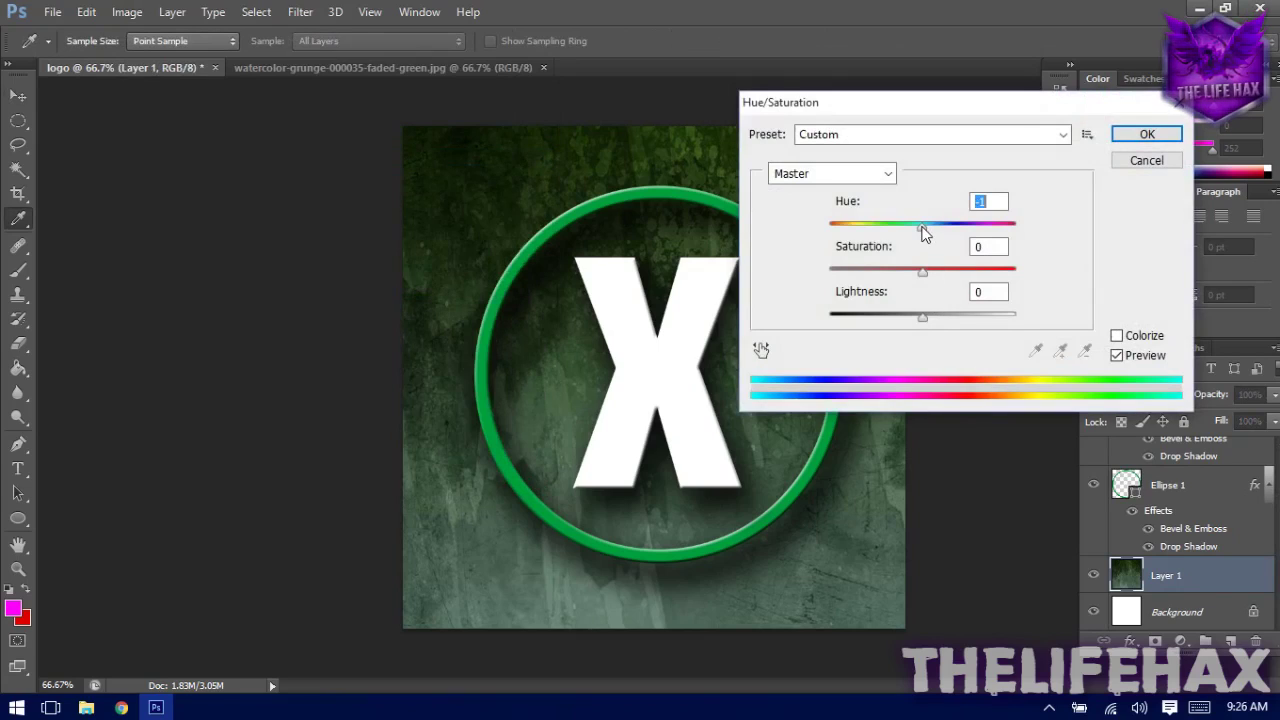
drag(930, 232, 1019, 229)
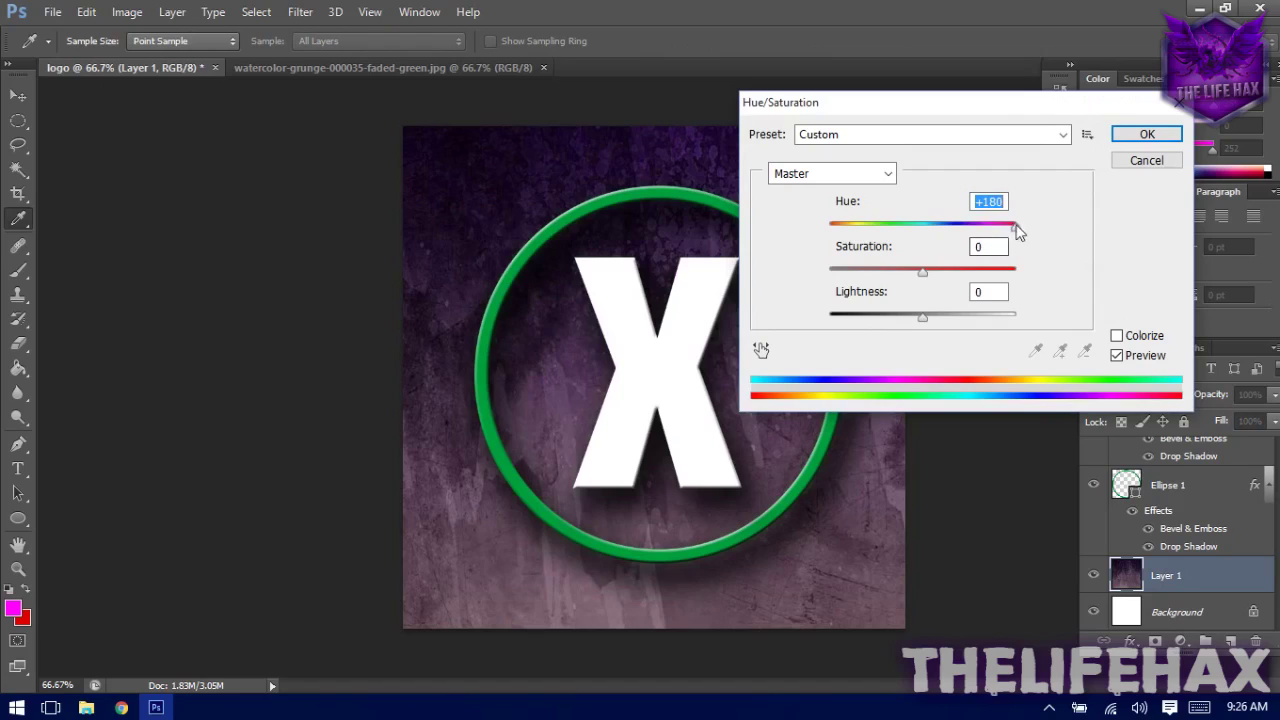
drag(1015, 230, 856, 229)
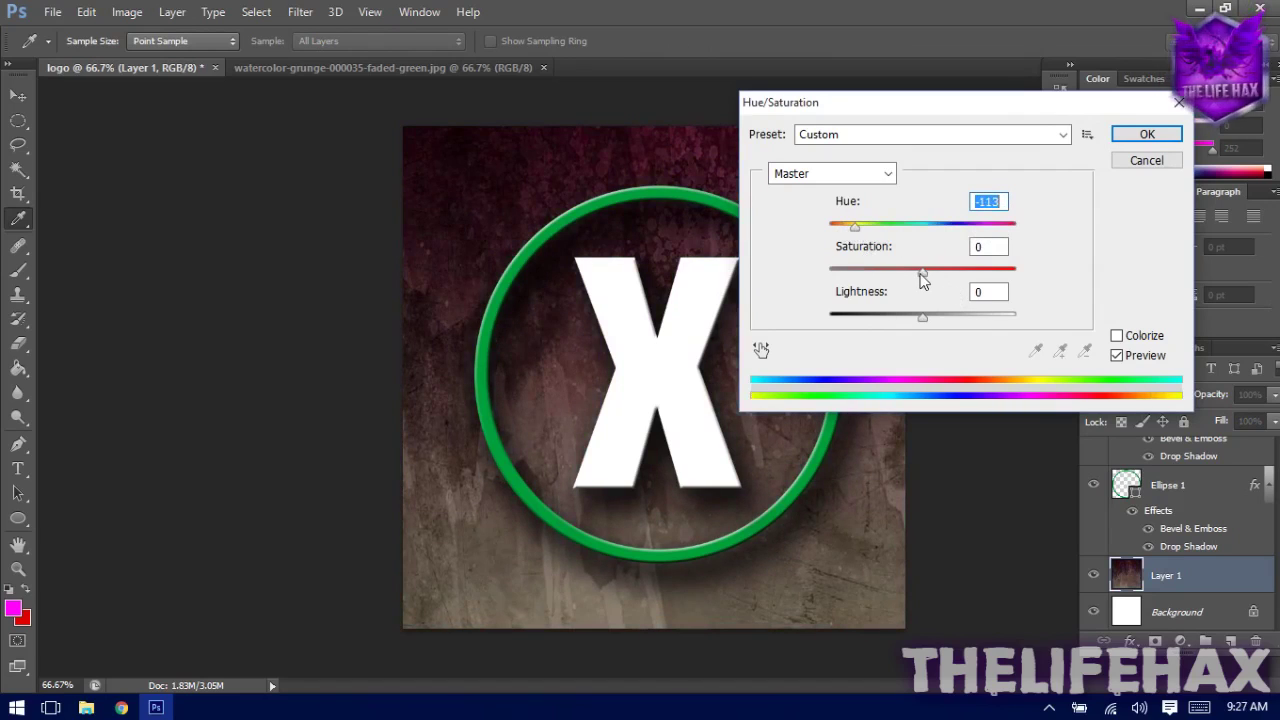
drag(924, 272, 1013, 272)
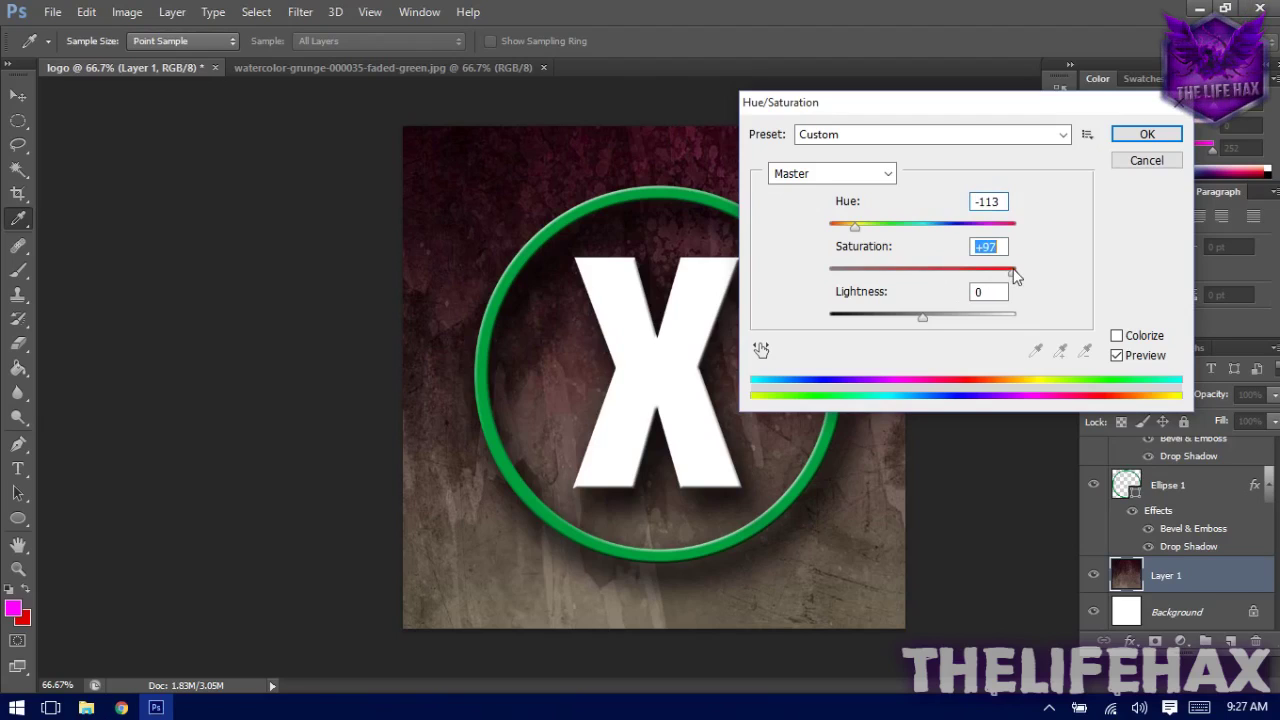
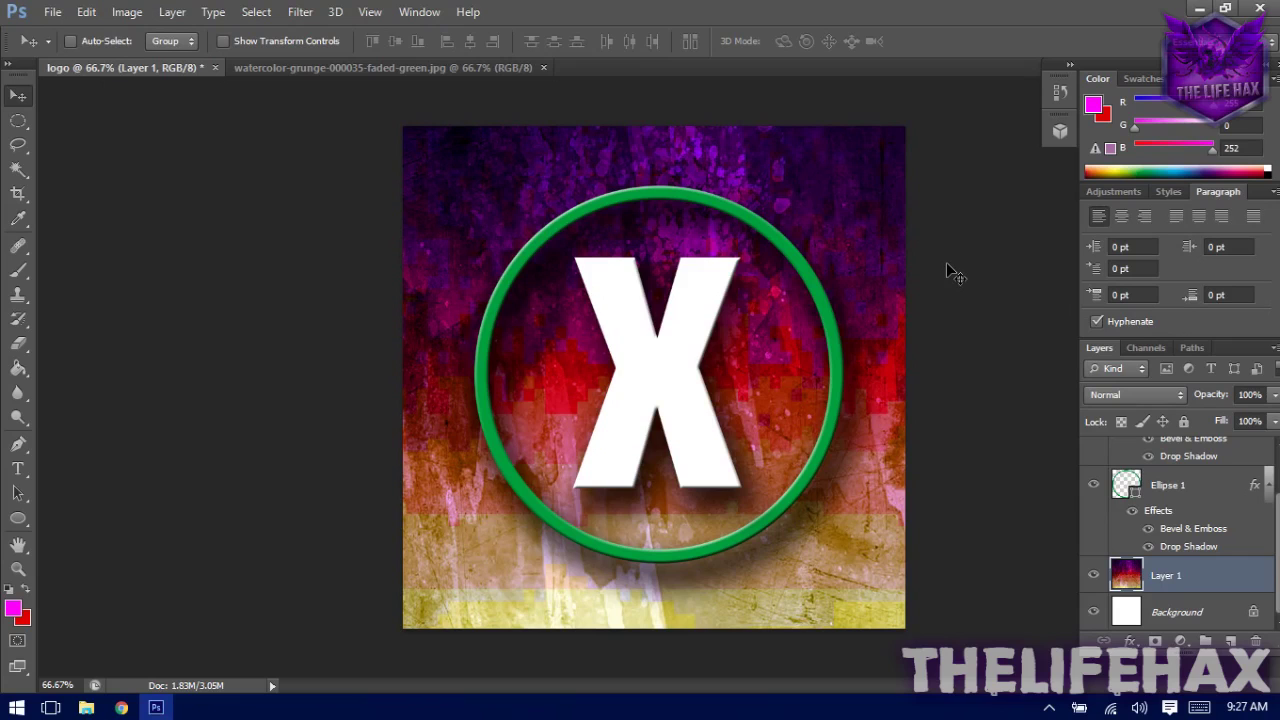
- Undo the last color adjustment on the Layer 1 background and apply Auto Color to it instead
click(88, 12)
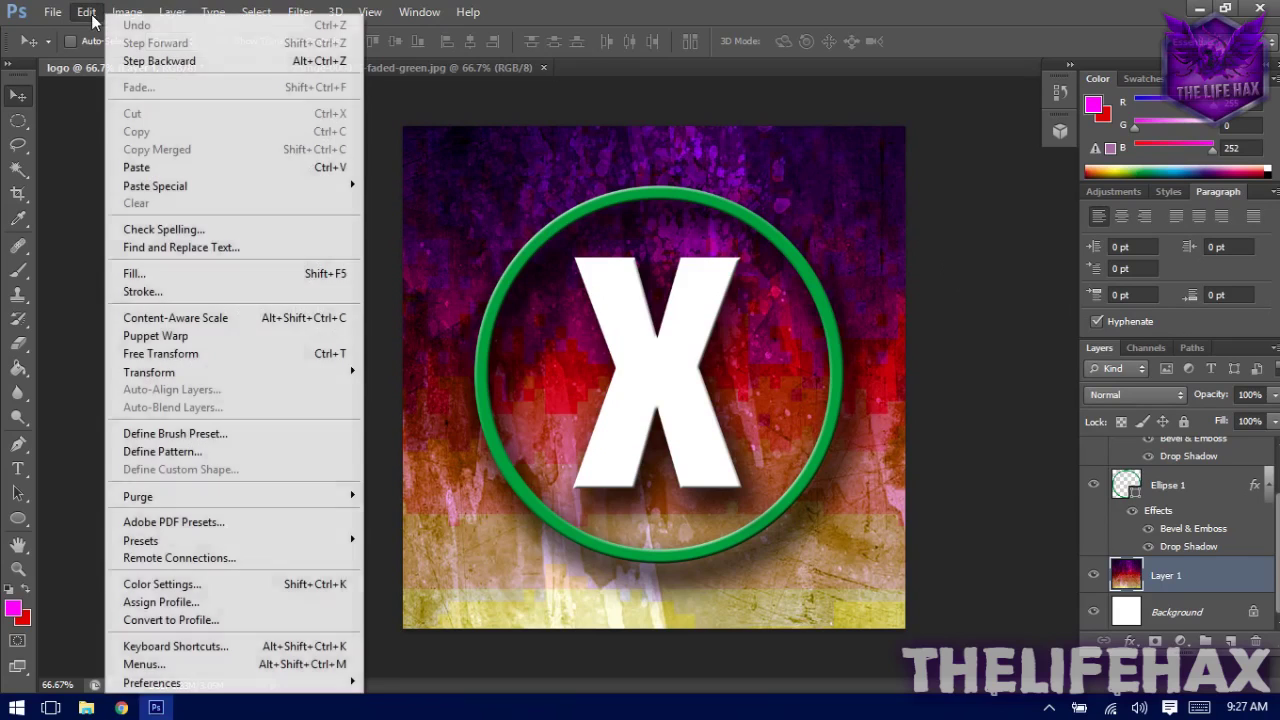
click(115, 57)
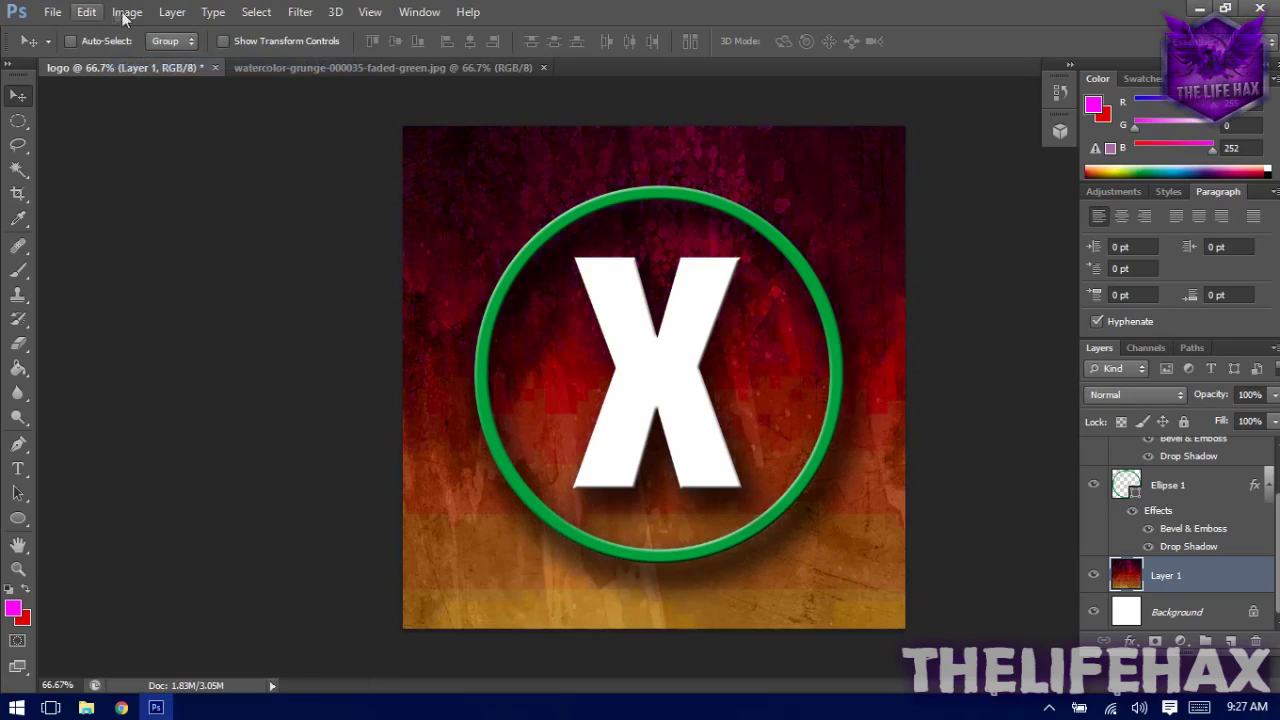
click(118, 14)
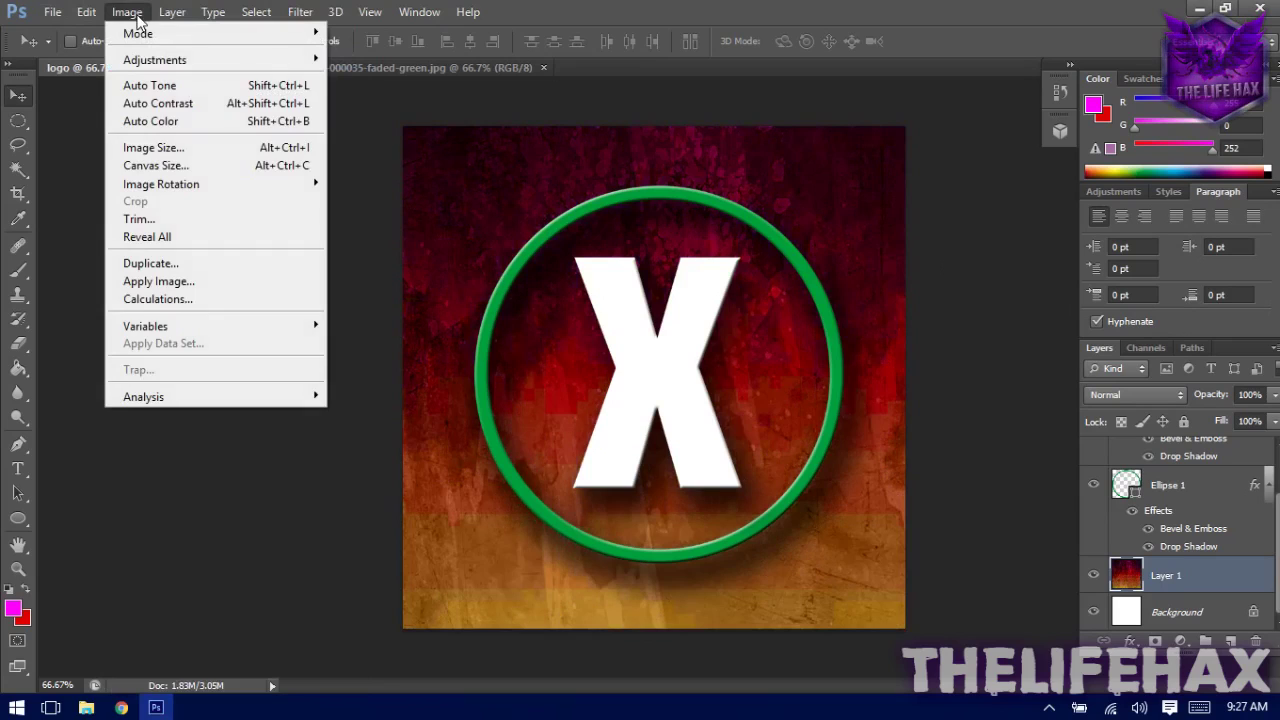
click(174, 121)
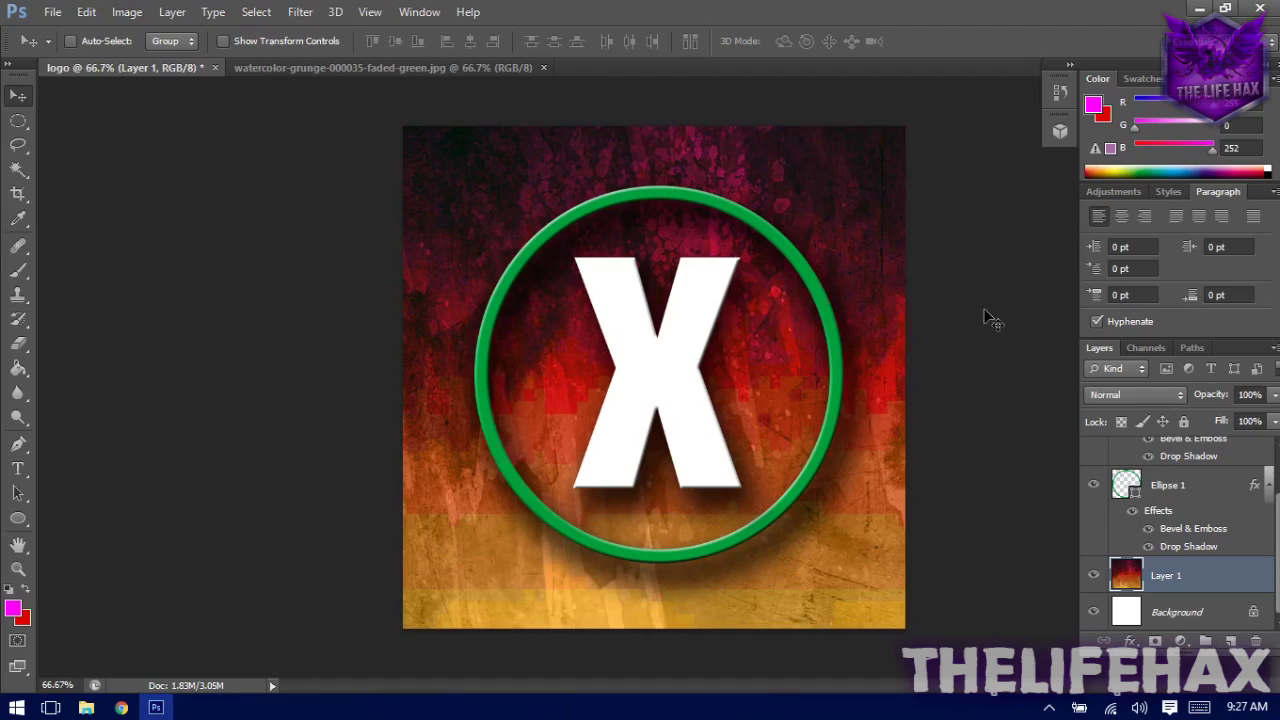
- Save the logo document to the Desktop as "logo" in Photoshop PSD format, keeping its layers and Maximize Compatibility
scroll(1160, 472, up, 2)
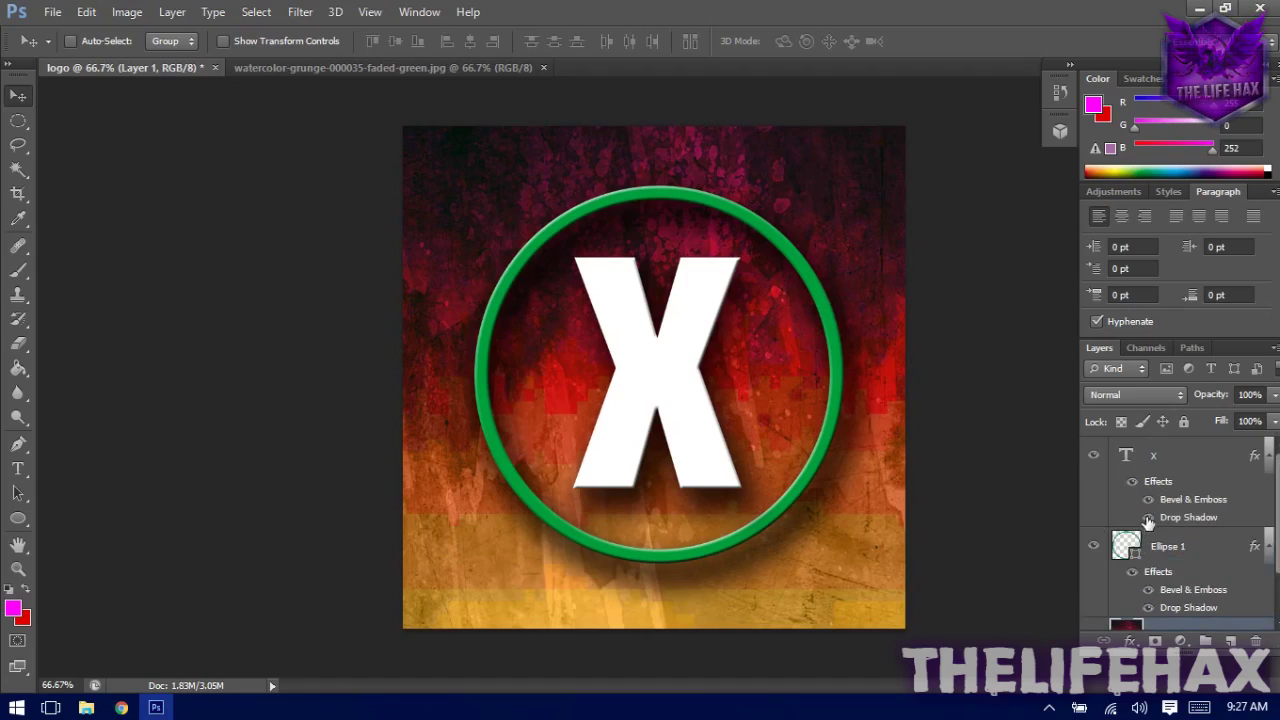
click(50, 13)
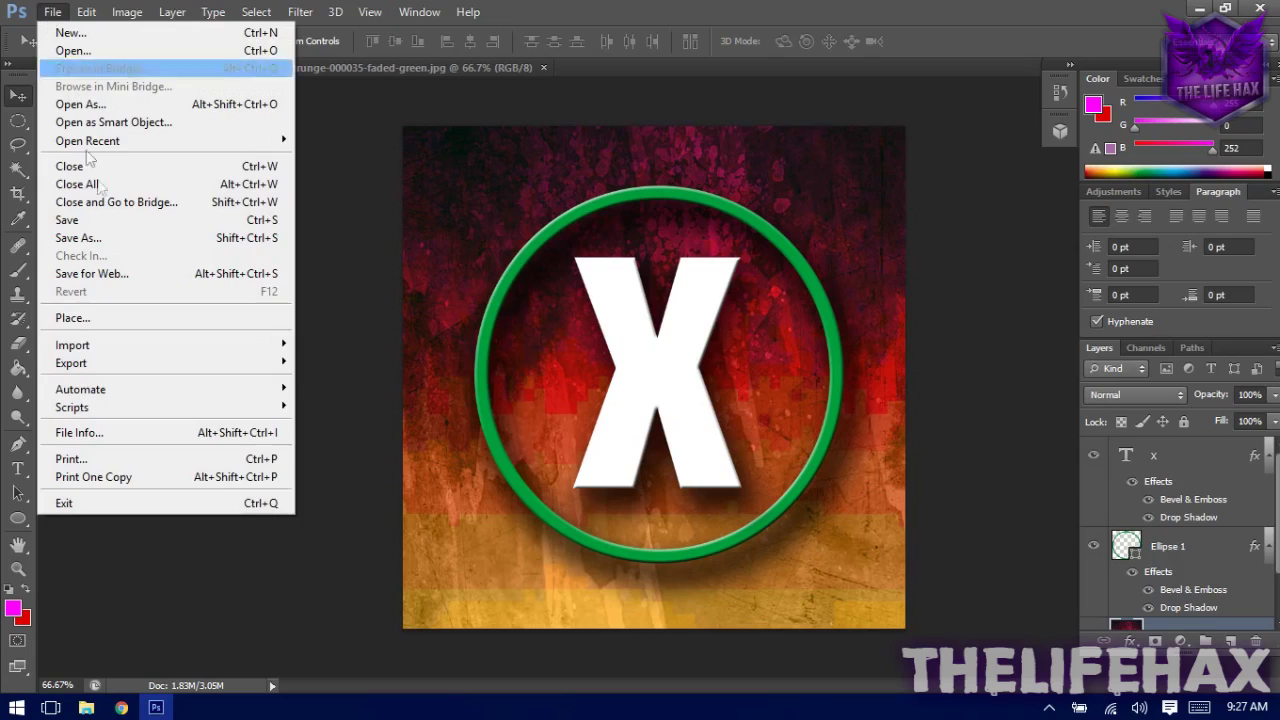
click(124, 222)
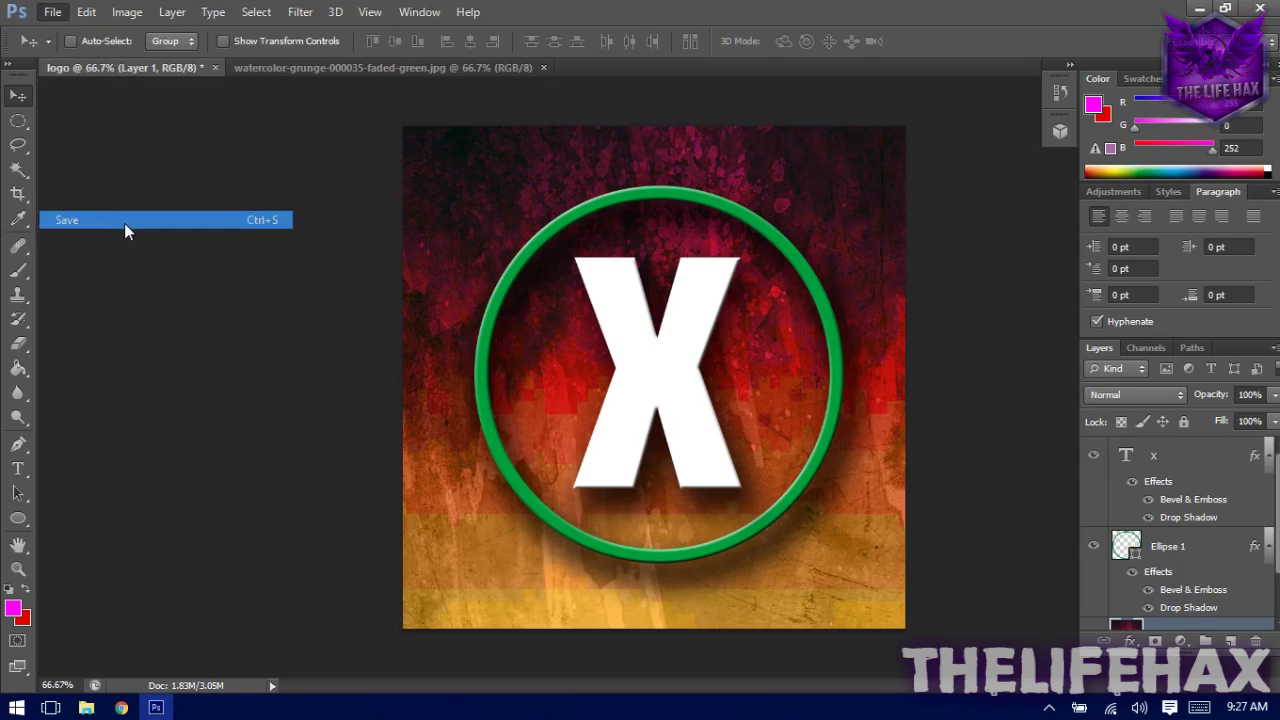
click(683, 401)
click(675, 410)
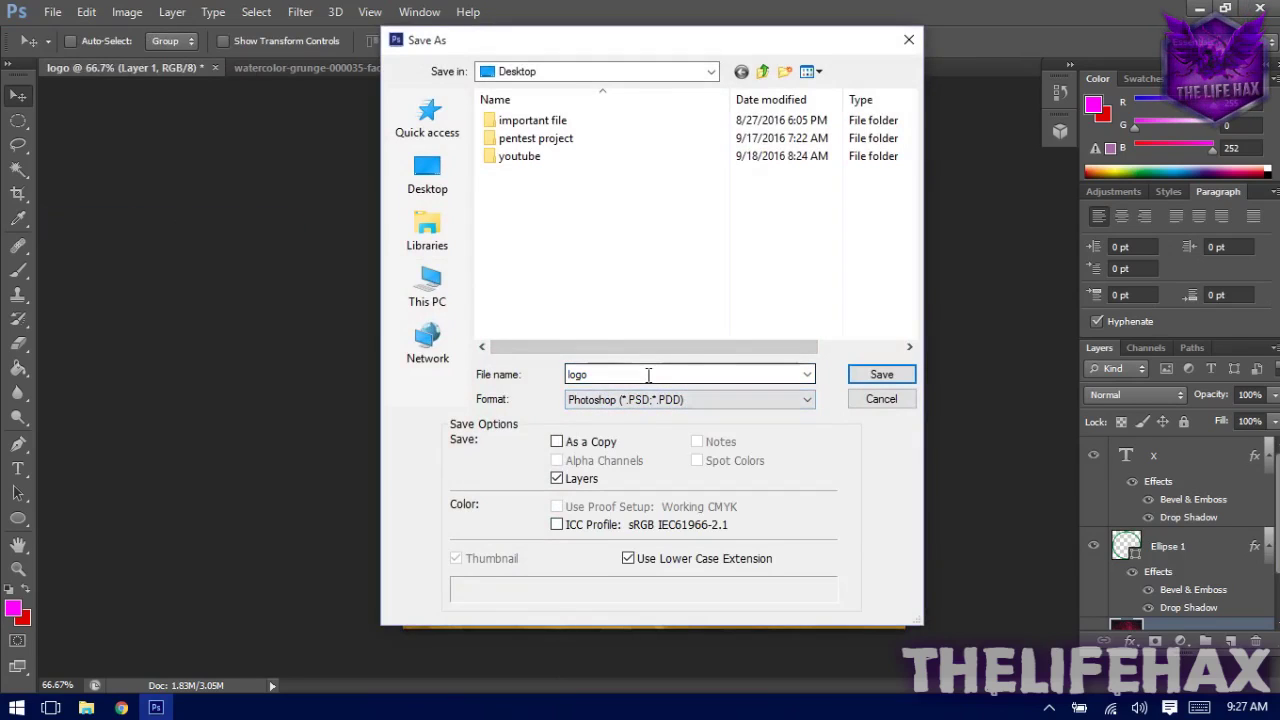
drag(622, 39, 976, 78)
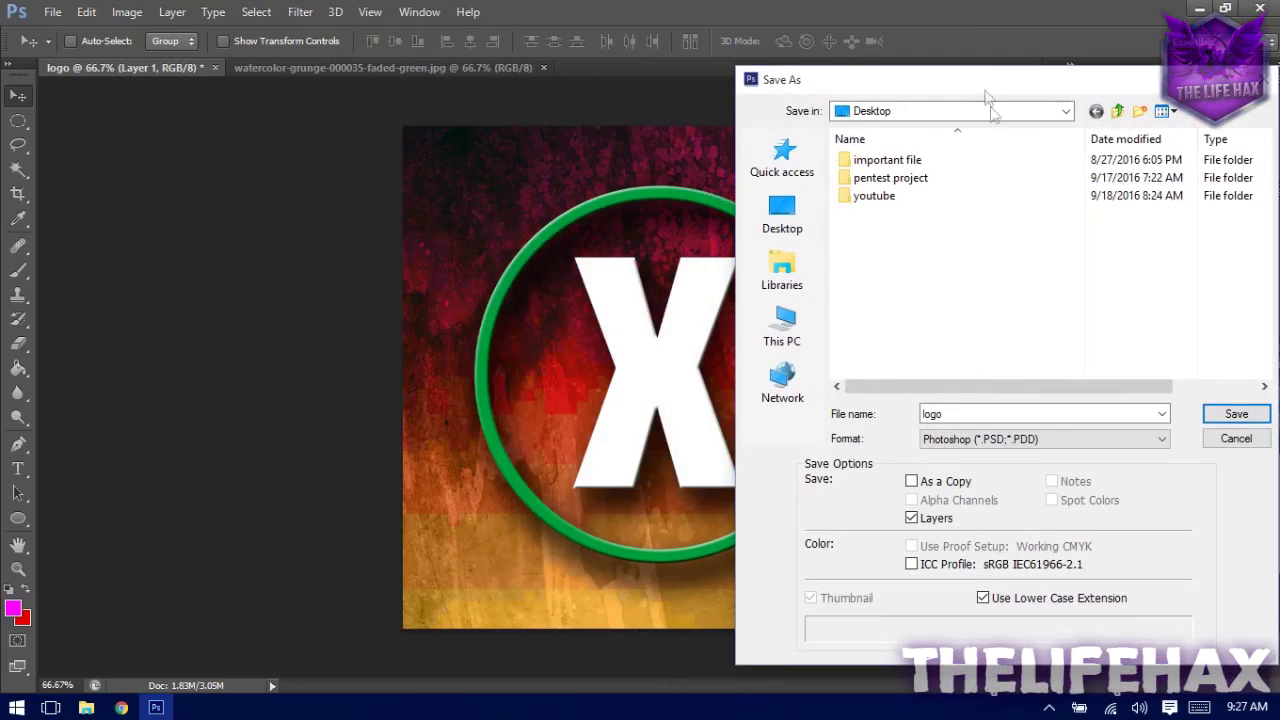
double_click(976, 412)
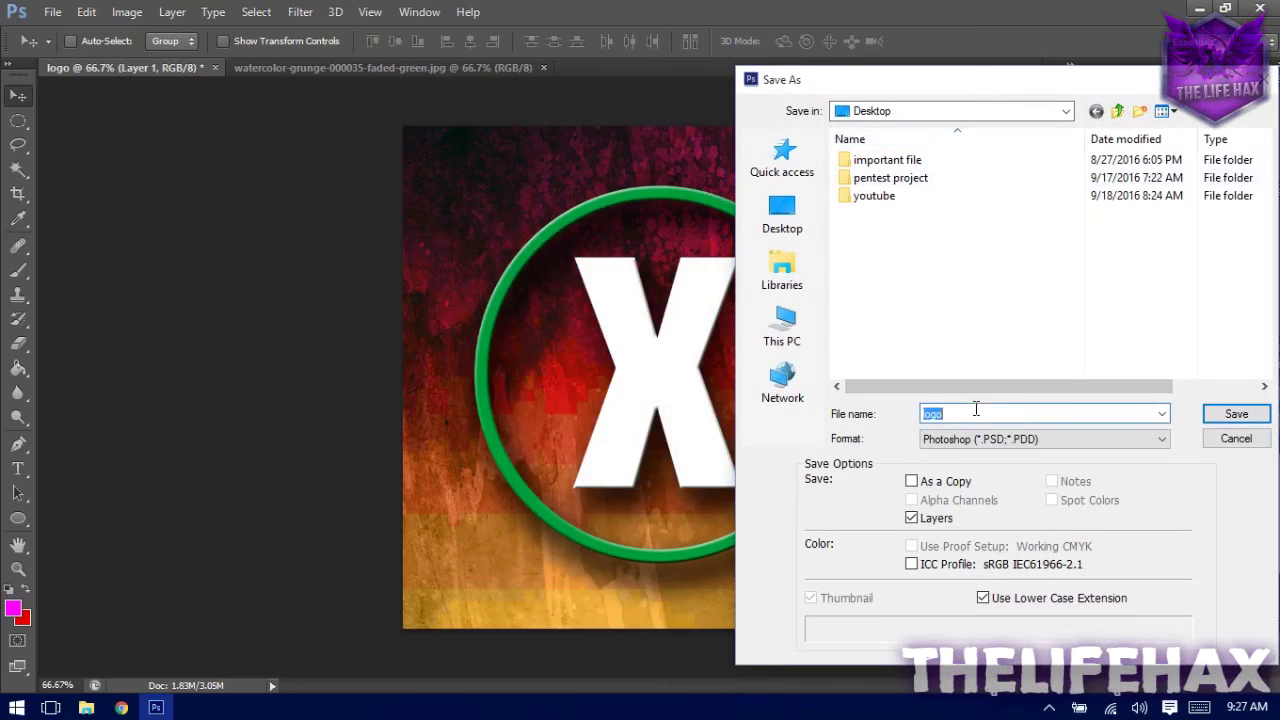
click(1260, 416)
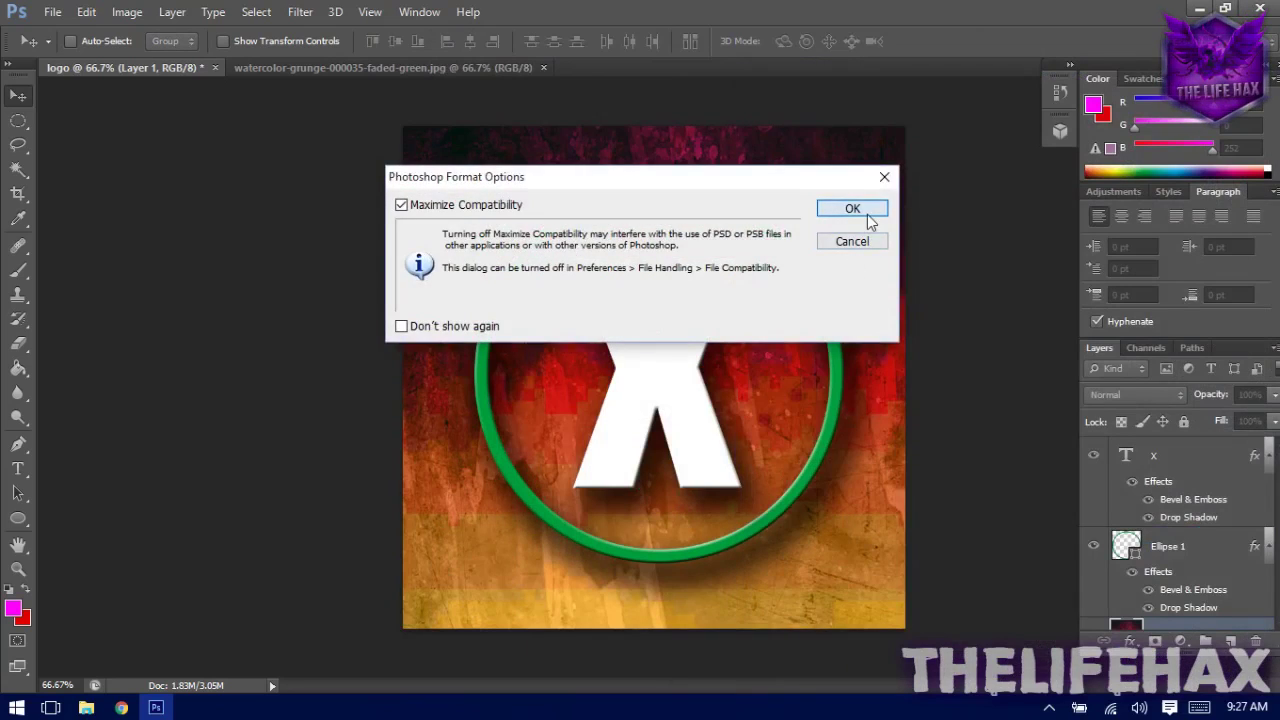
click(858, 210)
- Save a copy of the logo to the Desktop in PNG format as logo.png with the default PNG options
click(52, 12)
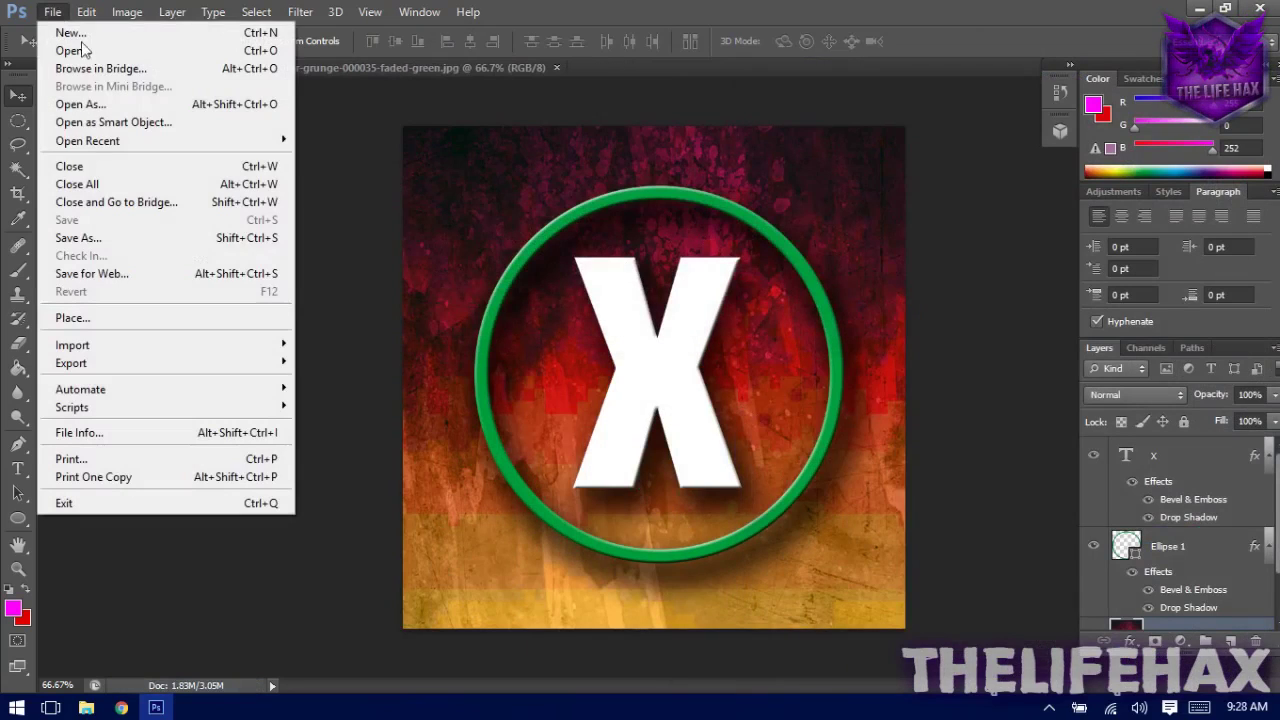
click(115, 238)
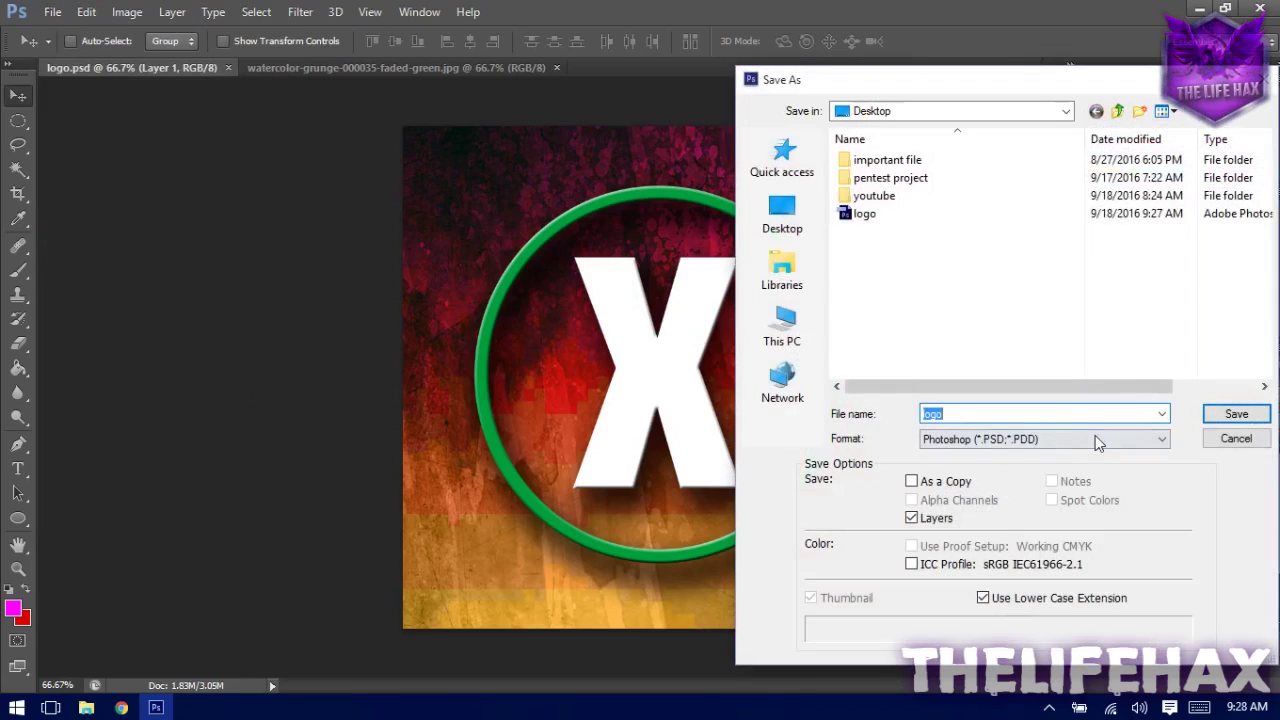
click(1095, 438)
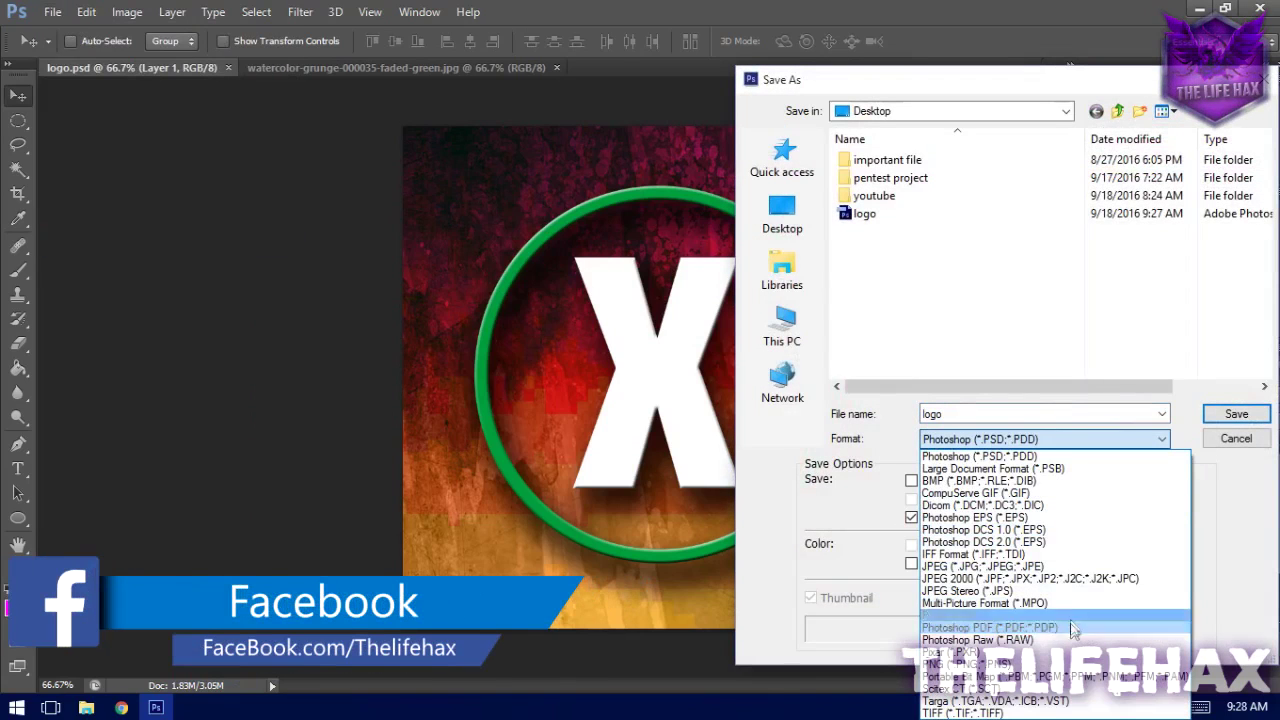
click(1065, 664)
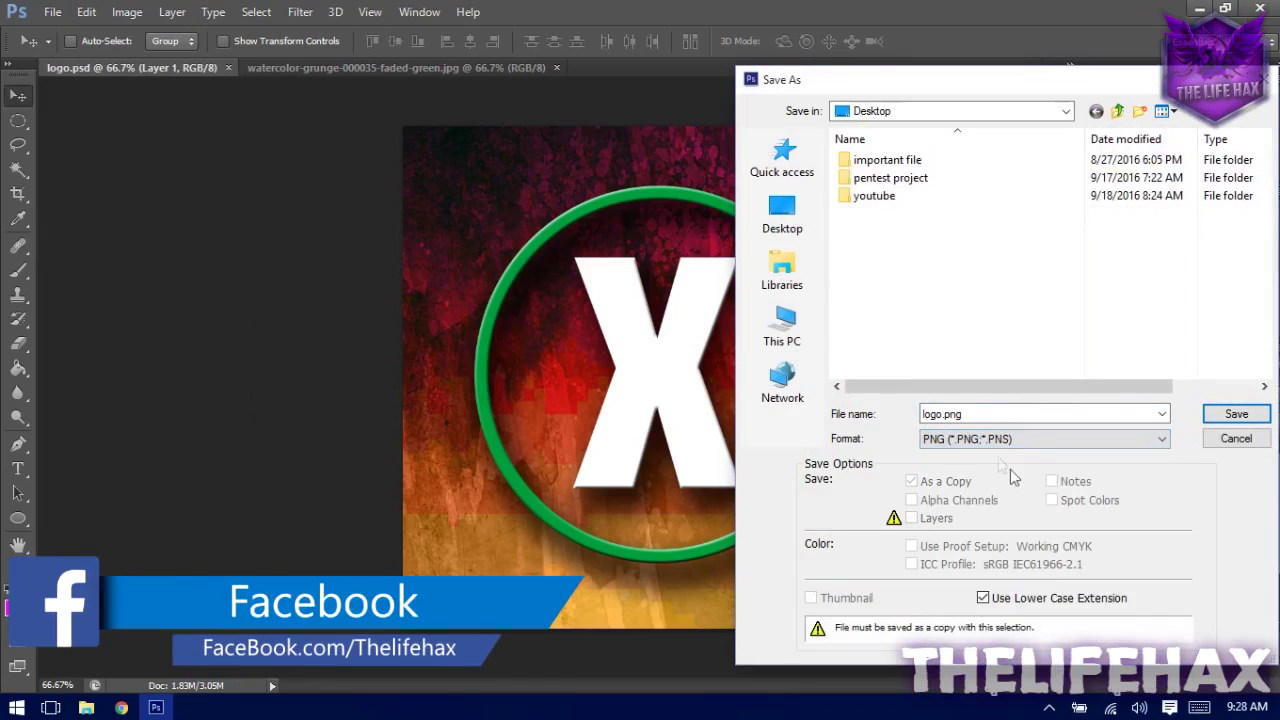
click(1233, 415)
click(703, 218)
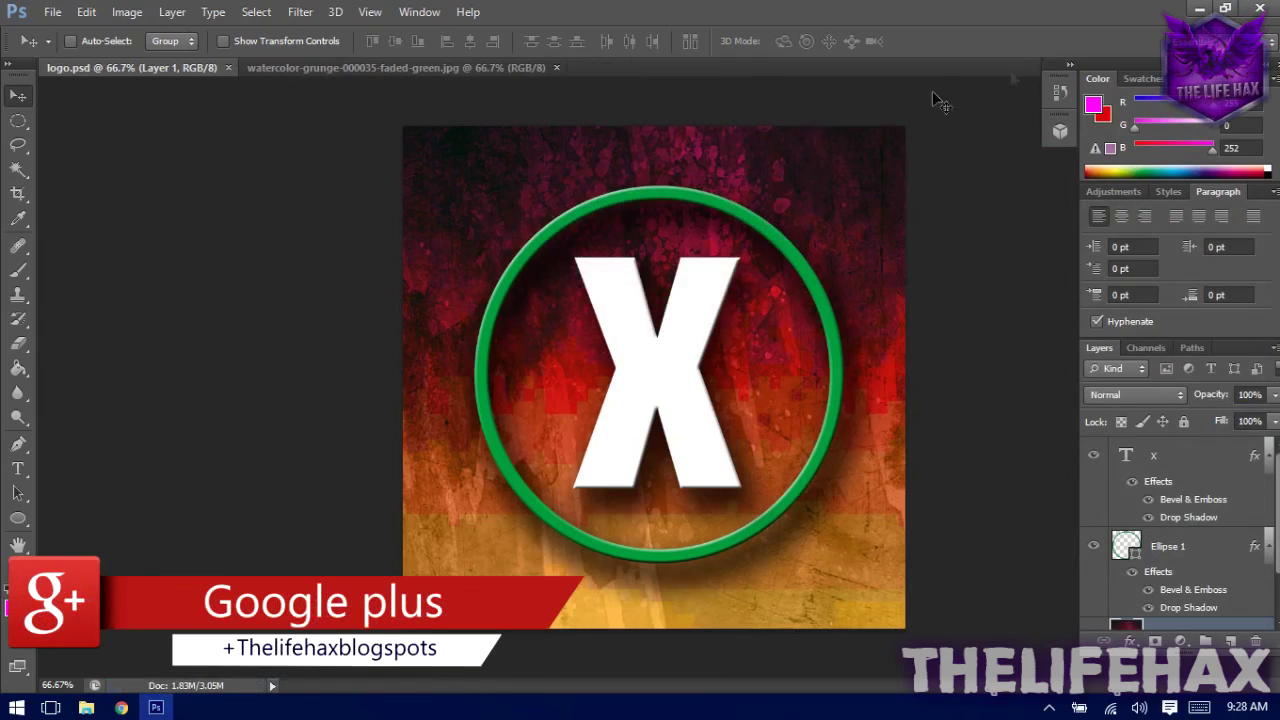
- Switch to the Windows desktop, move the exported logo PNG to the middle of it and open the image
click(1199, 8)
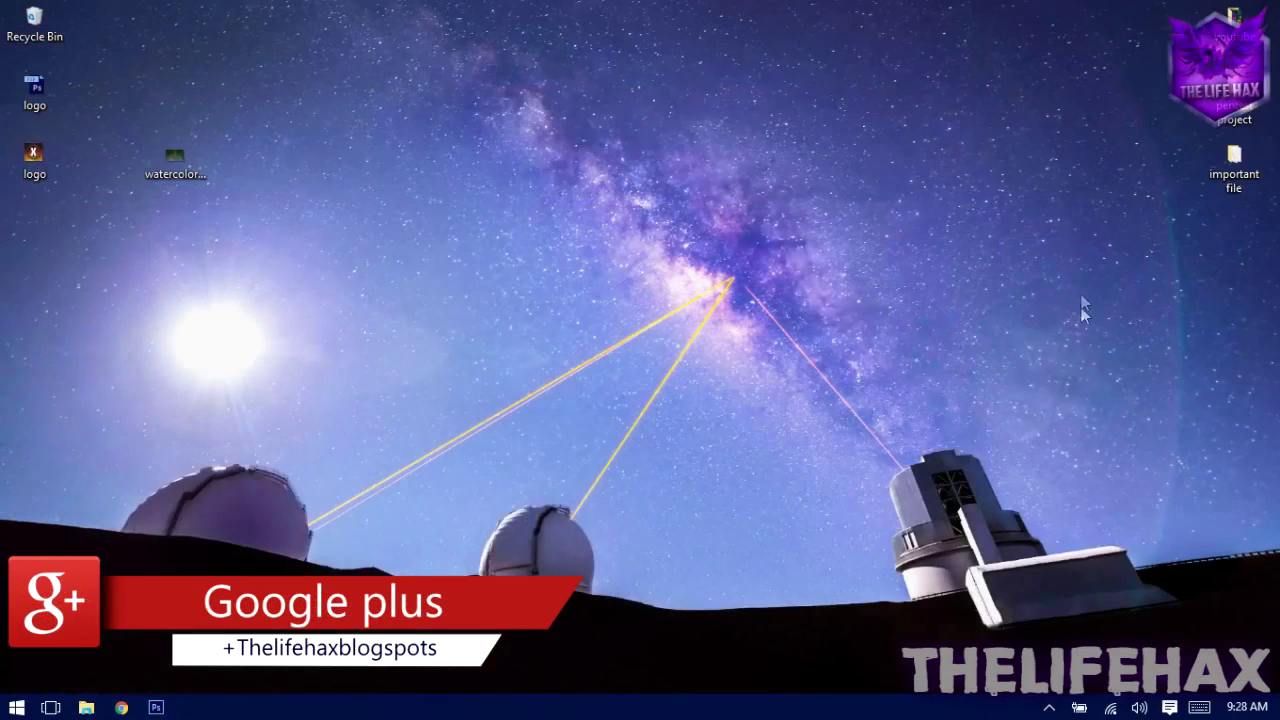
drag(34, 153, 598, 292)
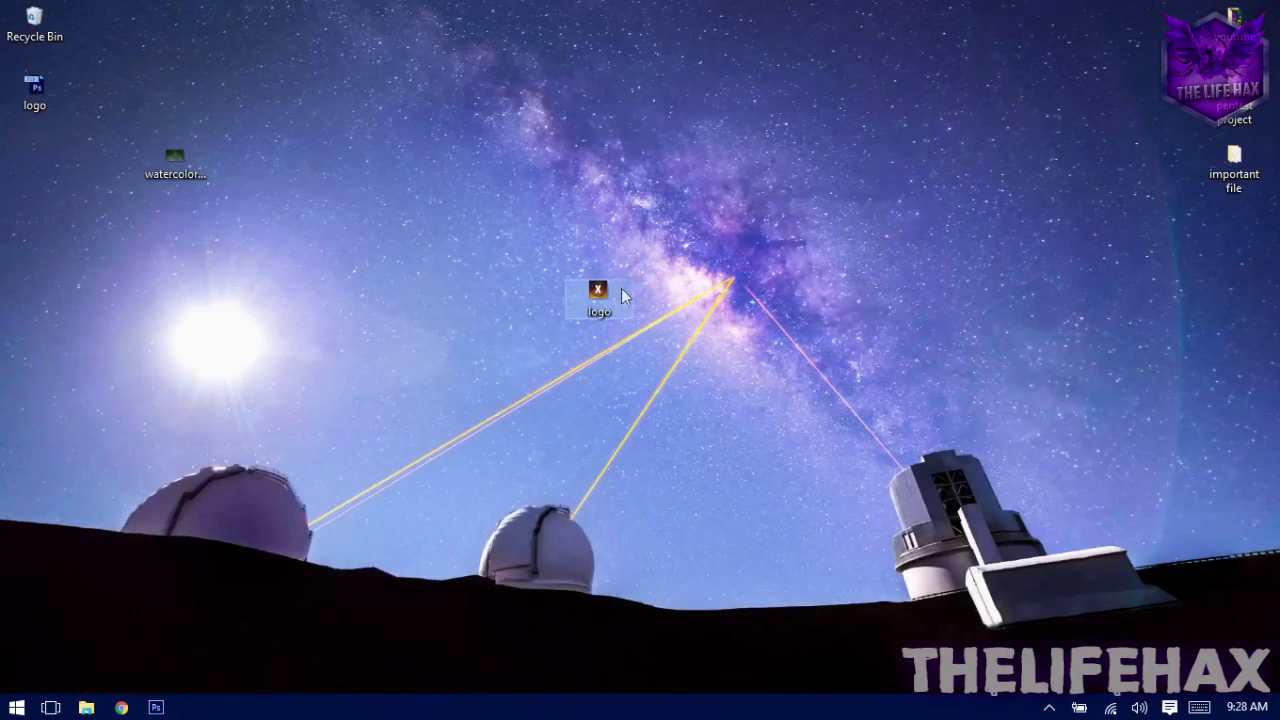
right_click(597, 300)
click(660, 178)
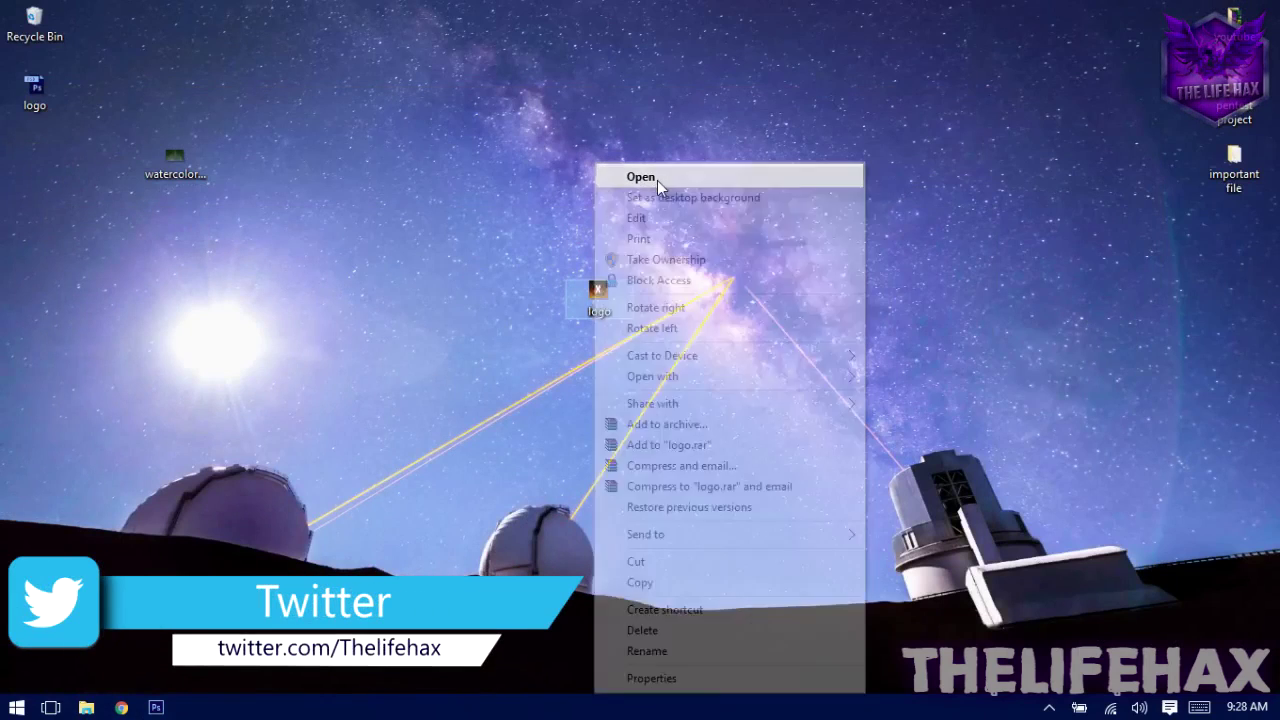